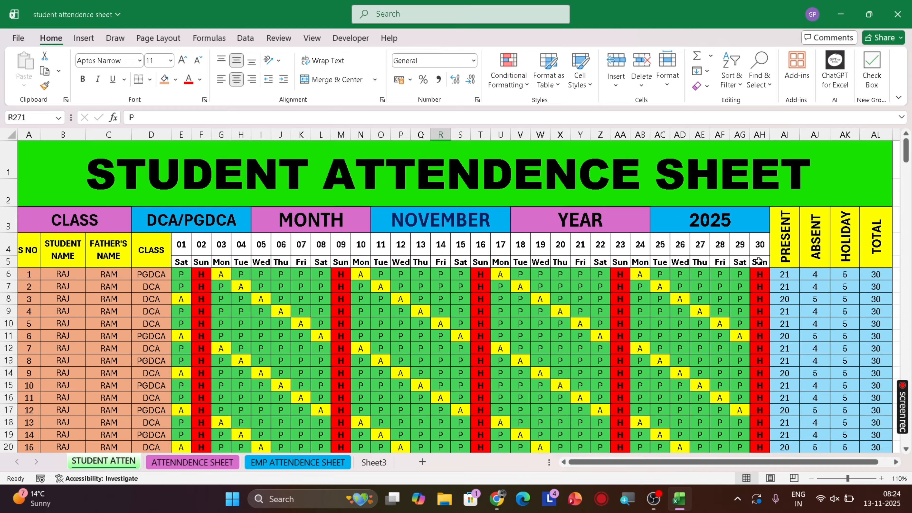
Set the class of the students with serial numbers 1 and 6 to DCA
click(142, 275)
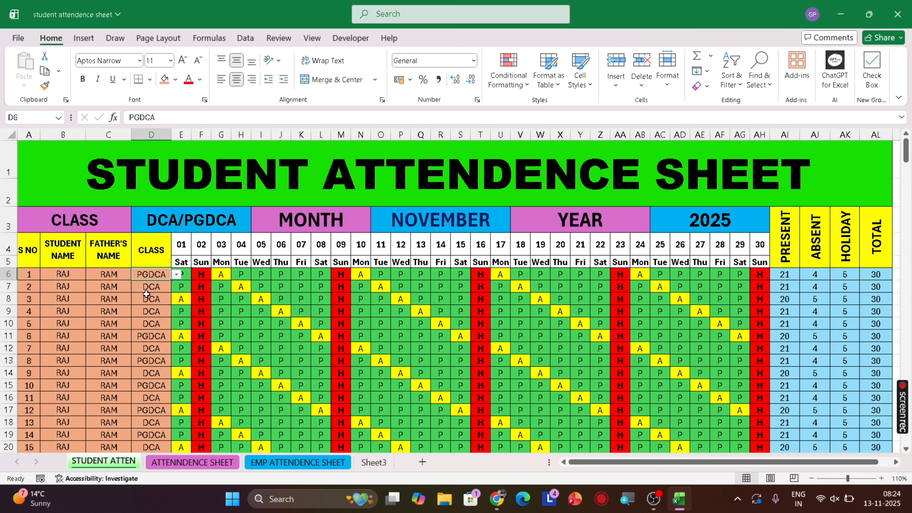
click(177, 275)
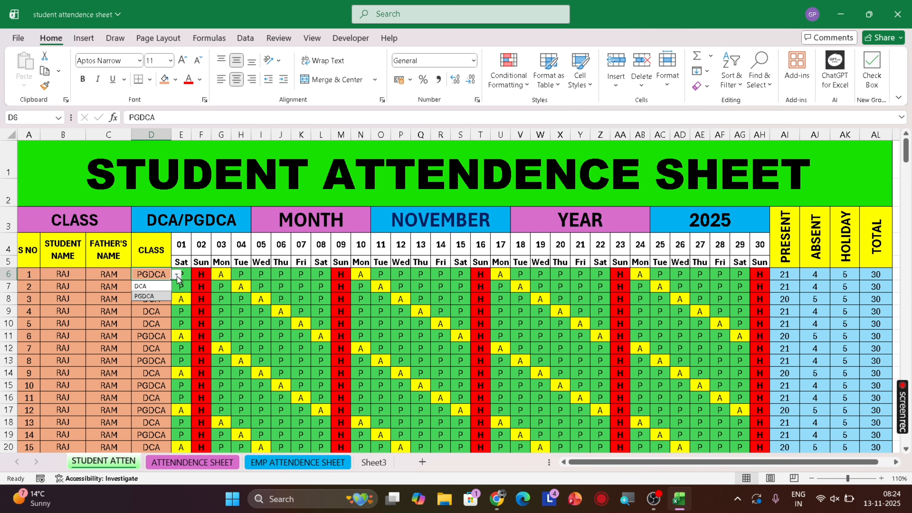
click(157, 286)
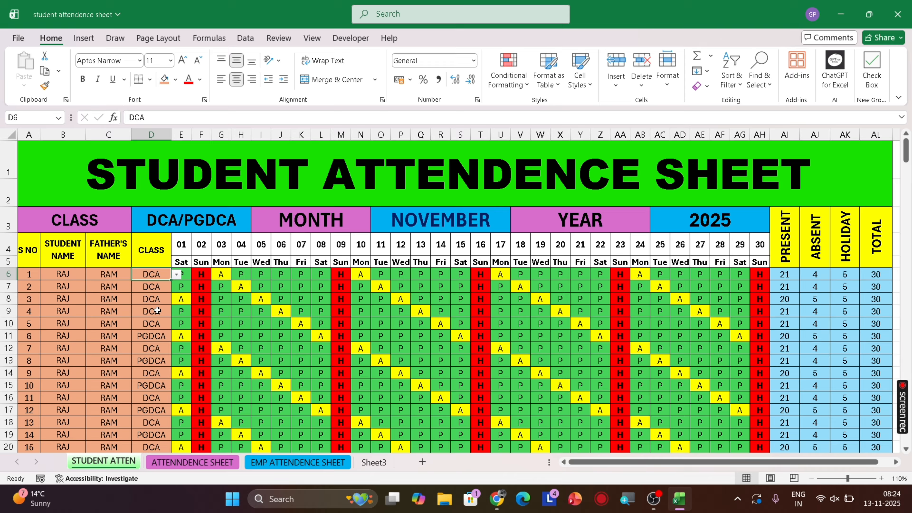
click(155, 336)
click(176, 336)
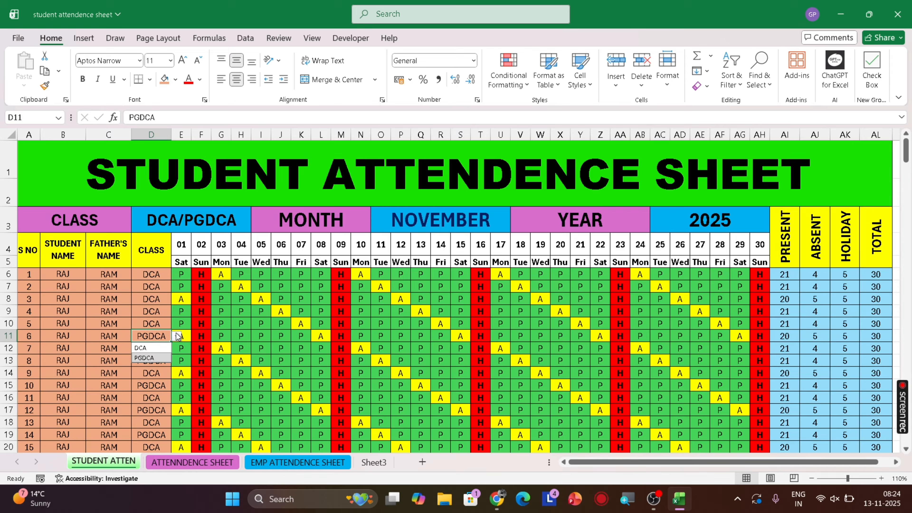
click(153, 348)
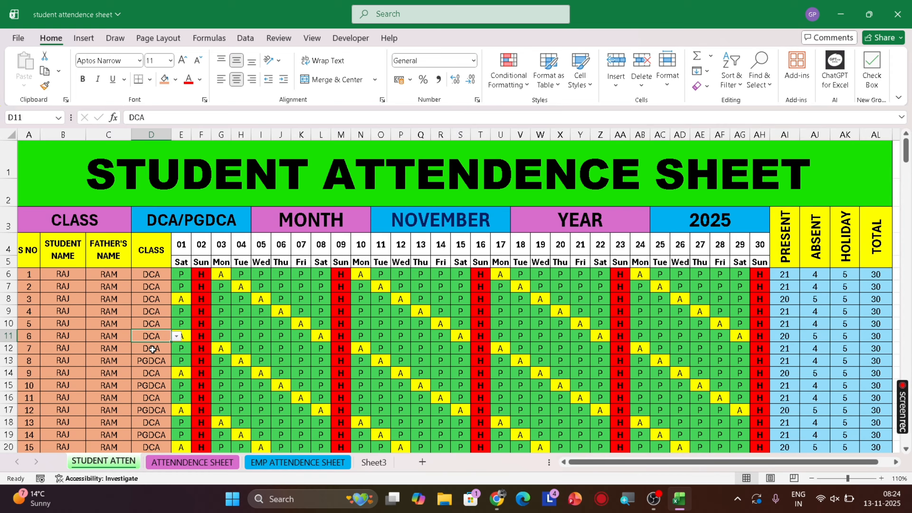
Set the class of student number 8 to DCA and of student number 4 to PGDCA
click(161, 364)
click(176, 360)
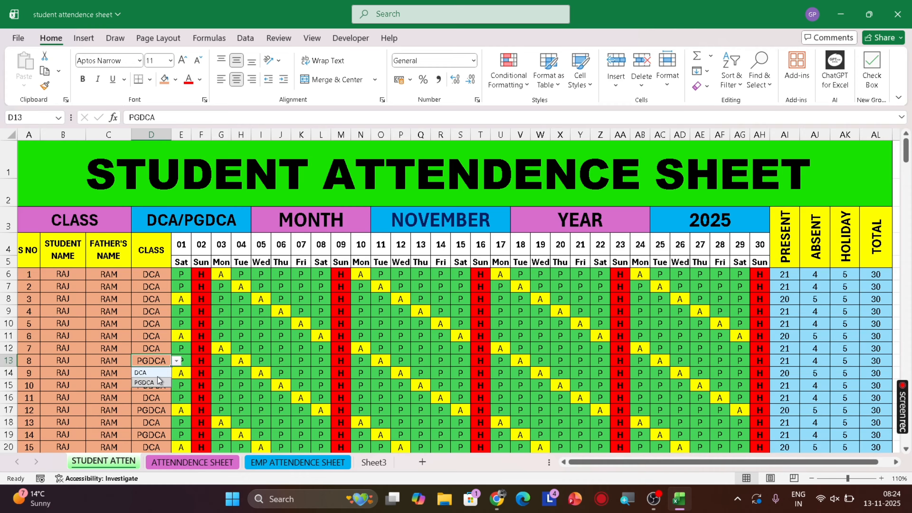
click(157, 374)
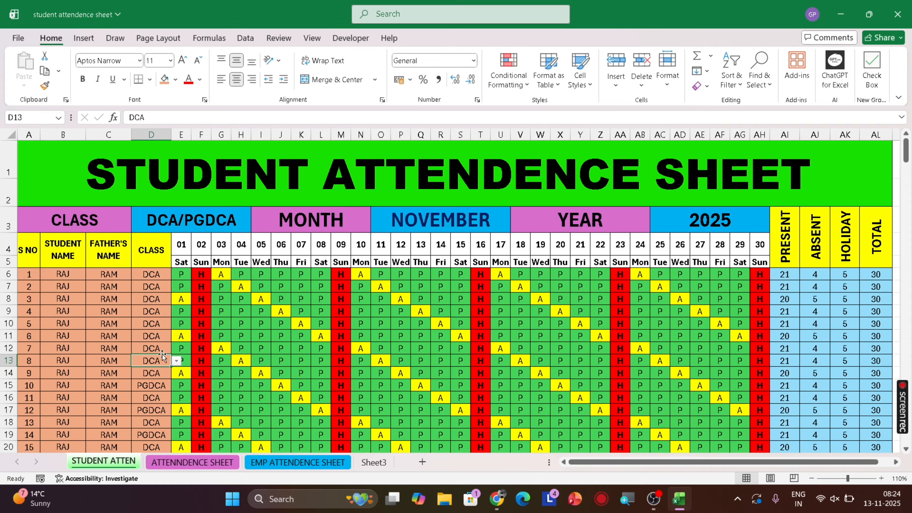
click(159, 311)
click(177, 311)
click(153, 335)
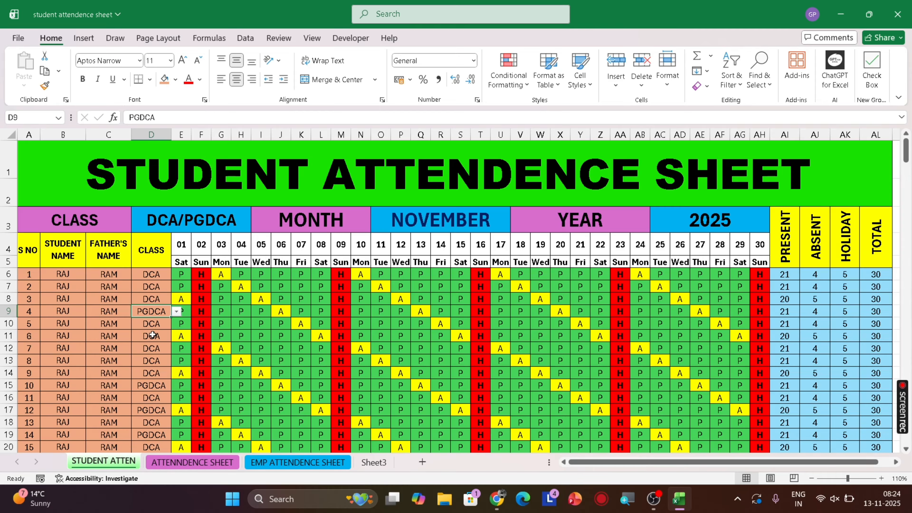
Mark student number 1 absent with A on Tuesday the 04th in cell H6
click(222, 274)
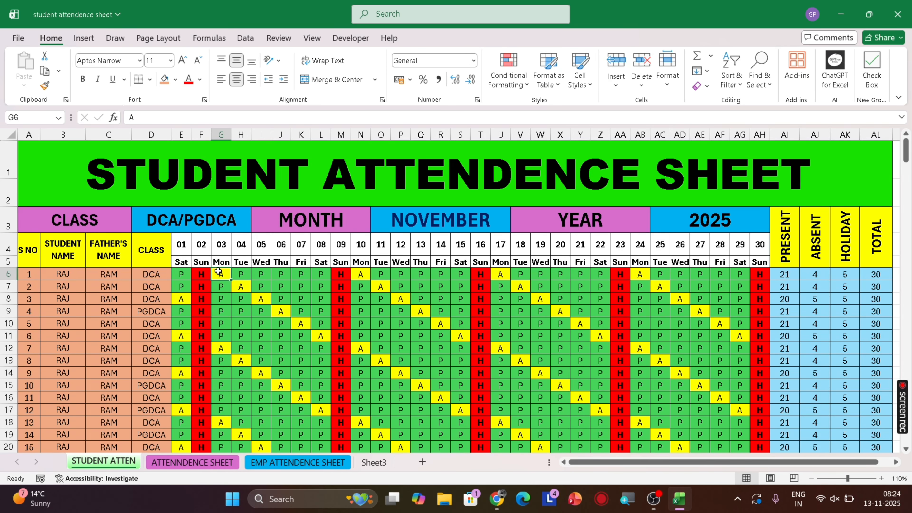
click(236, 275)
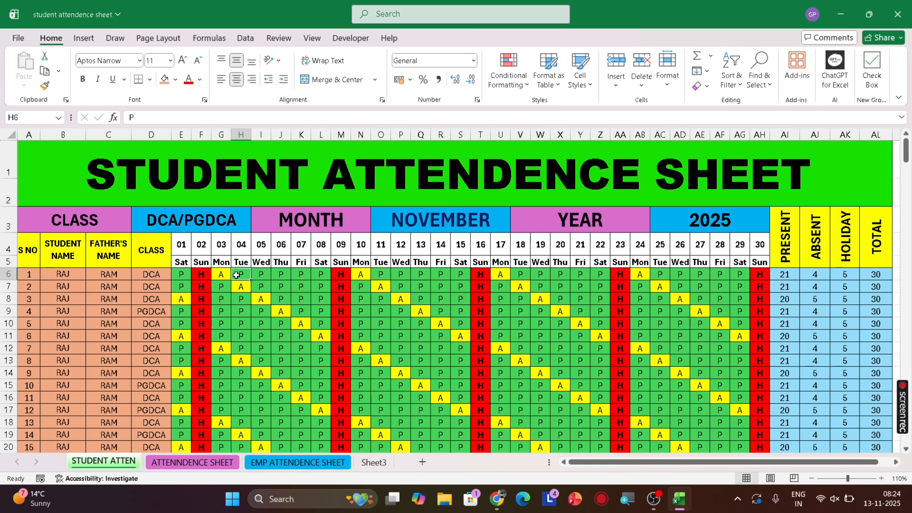
text(A)
key(Return)
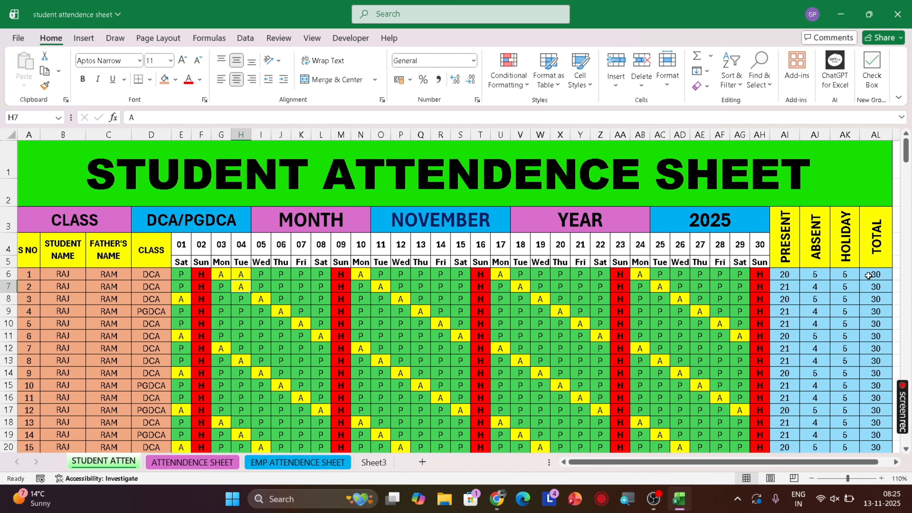
click(457, 301)
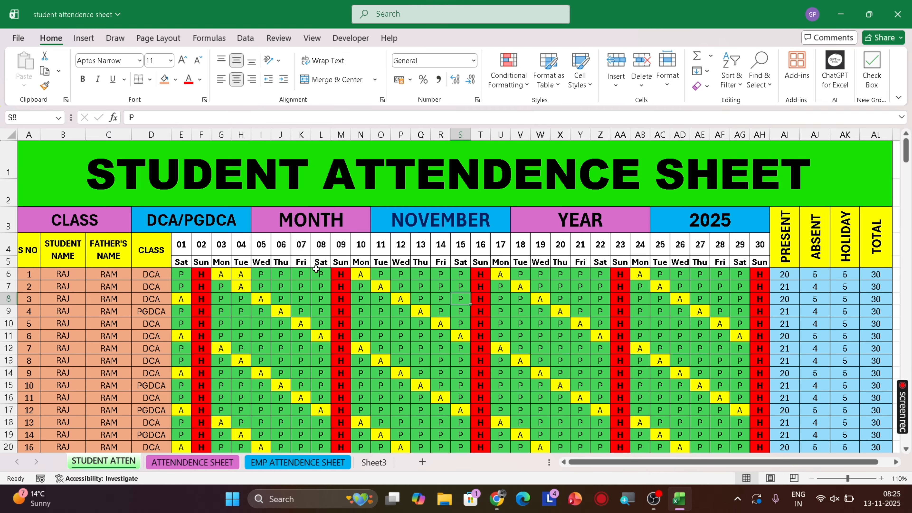
Look through the finished student attendance sheet and switch to the empty ATTENNDENCE SHEET worksheet
scroll(316, 268, down, 7)
scroll(210, 314, up, 7)
click(212, 466)
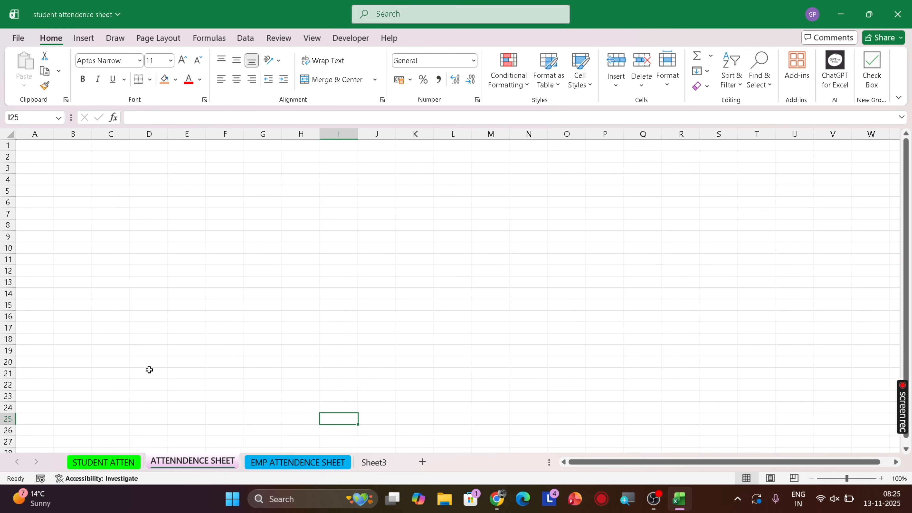
click(106, 462)
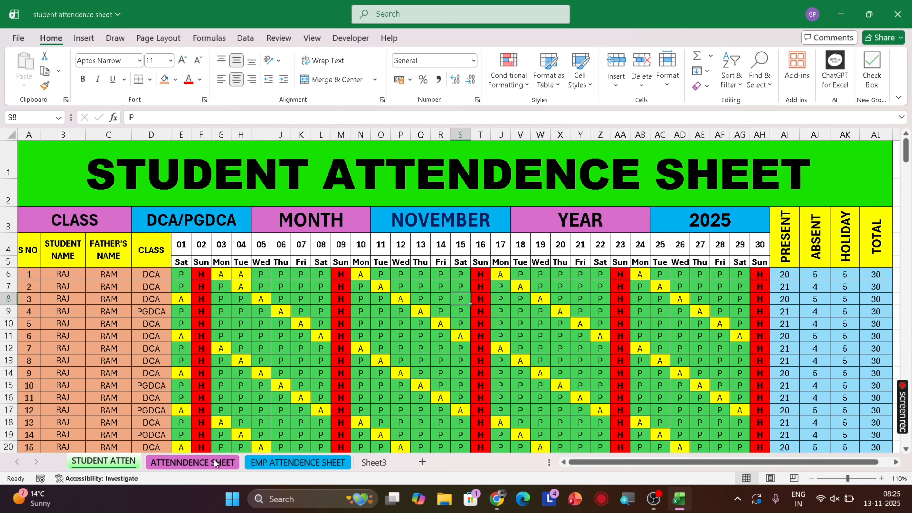
click(186, 462)
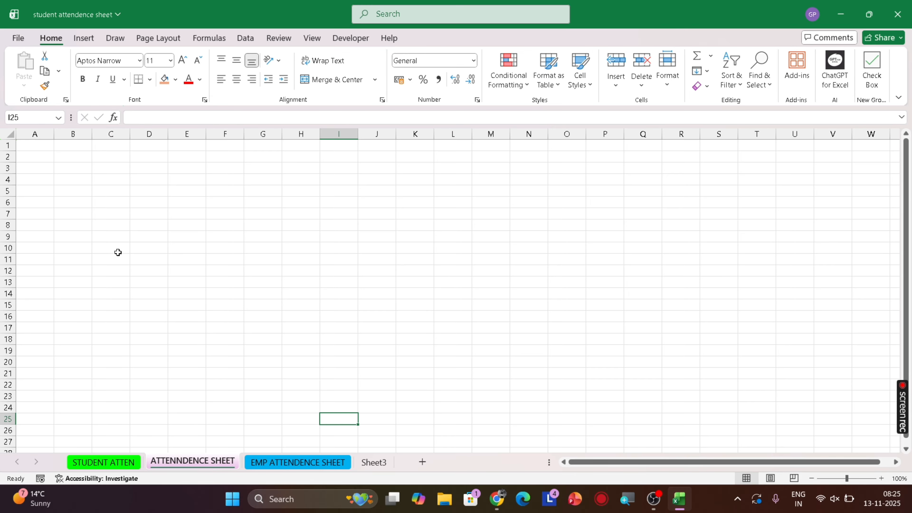
Insert the current date in cell D5 and edit it to 01-12-2025
click(148, 190)
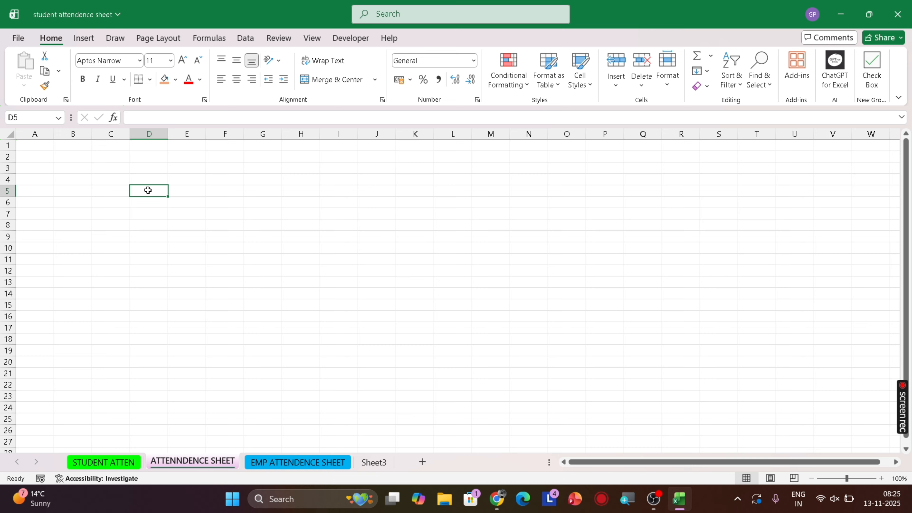
key(ctrl+semicolon)
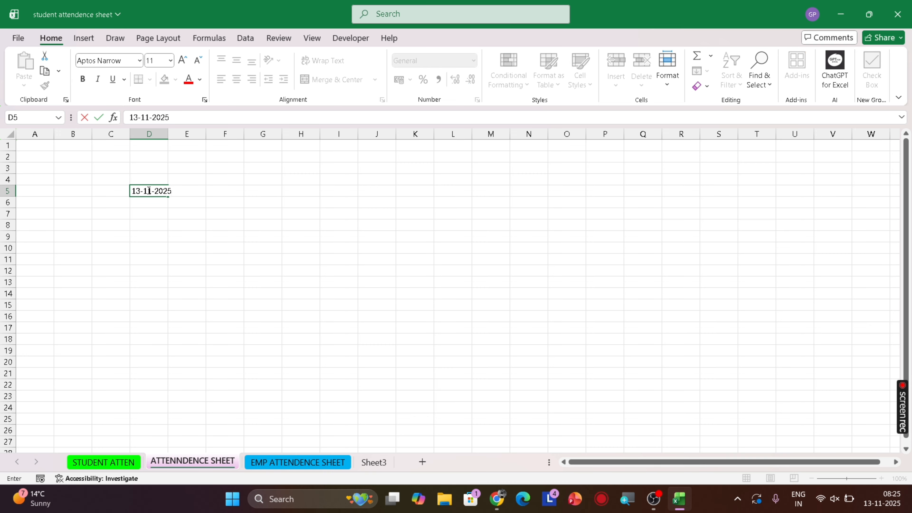
key(Return)
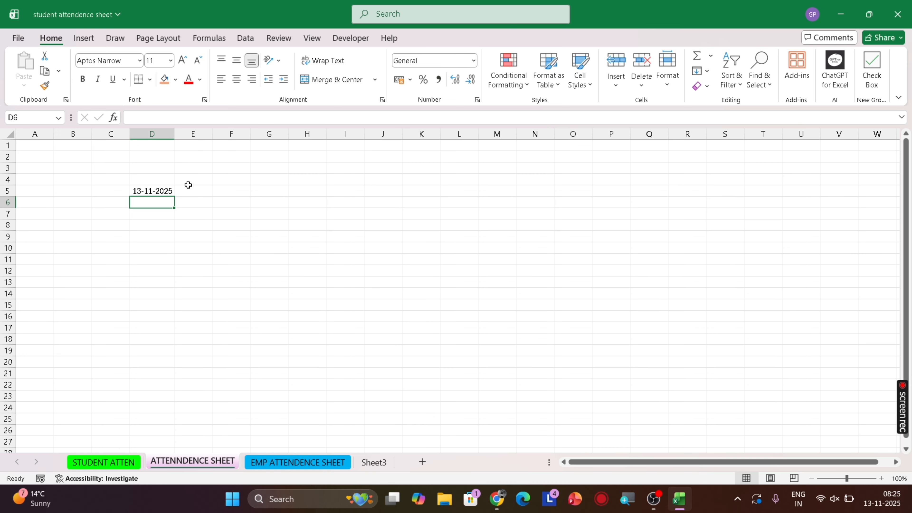
click(154, 191)
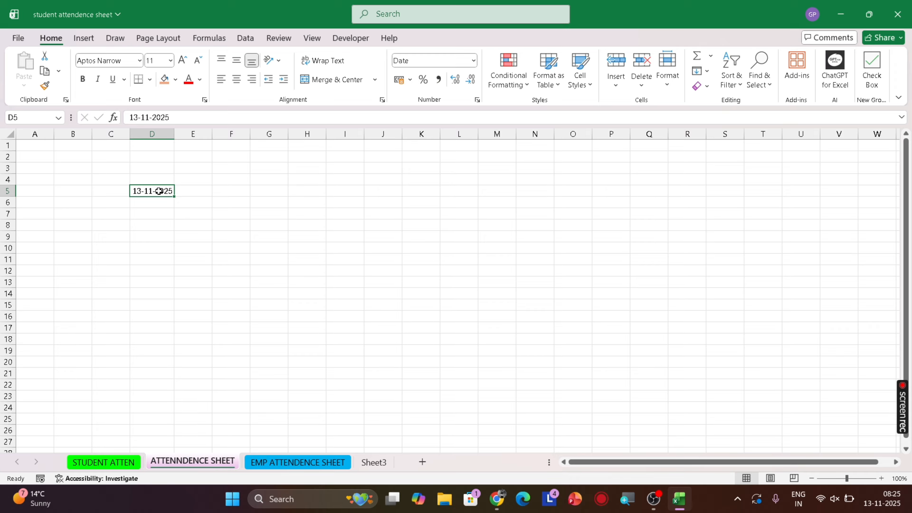
double_click(138, 192)
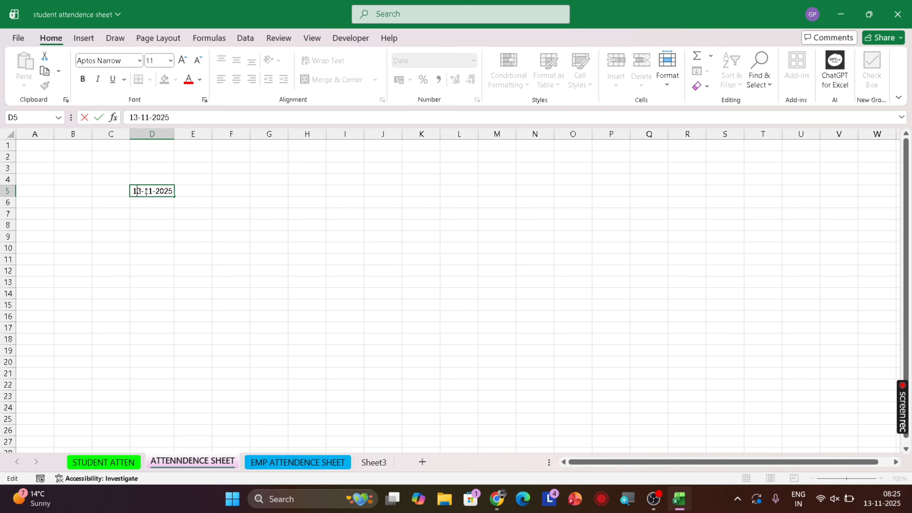
key(Delete)
key(BackSpace)
text(01)
key(BackSpace)
text(2)
key(Return)
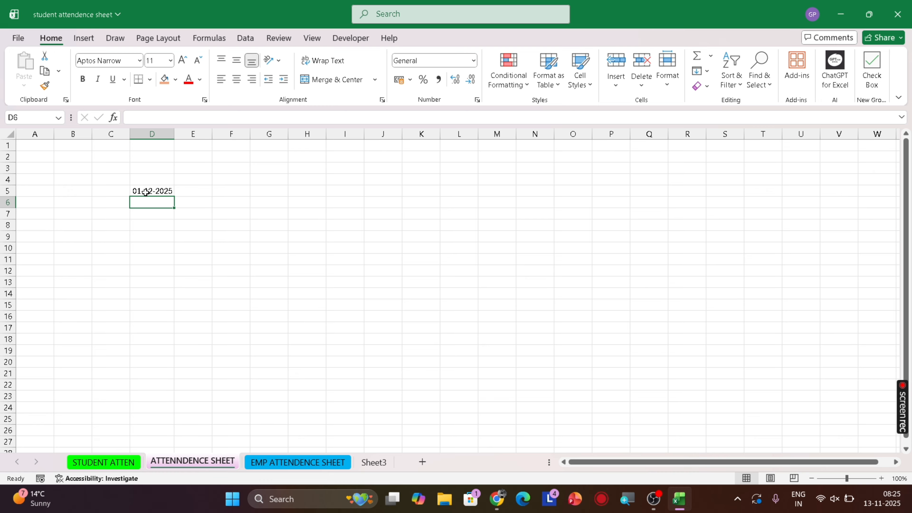
Apply the custom number format dd to the date in D5 so only the day is displayed
click(146, 192)
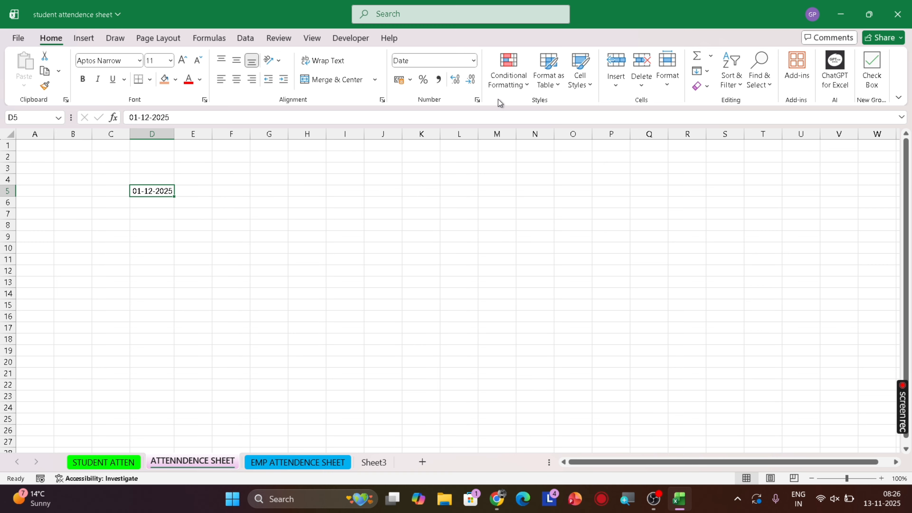
click(478, 101)
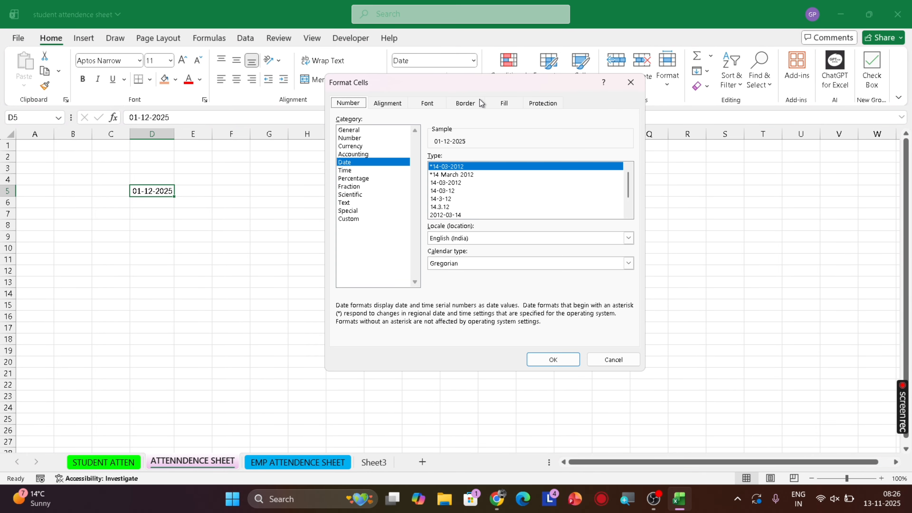
click(354, 220)
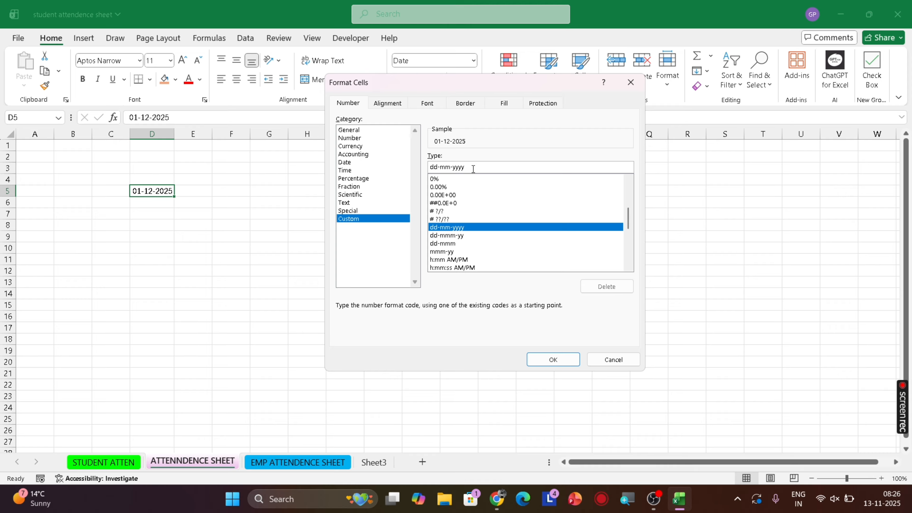
drag(461, 171, 447, 169)
key(BackSpace)
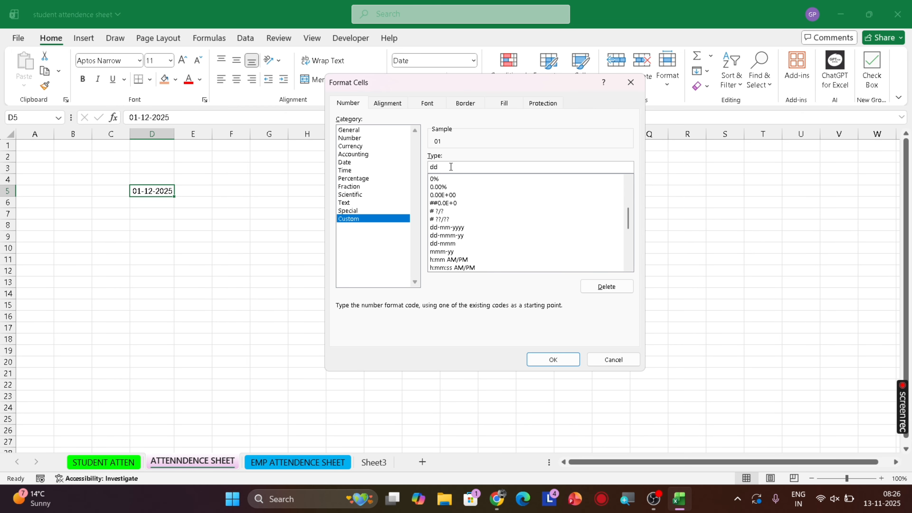
click(566, 361)
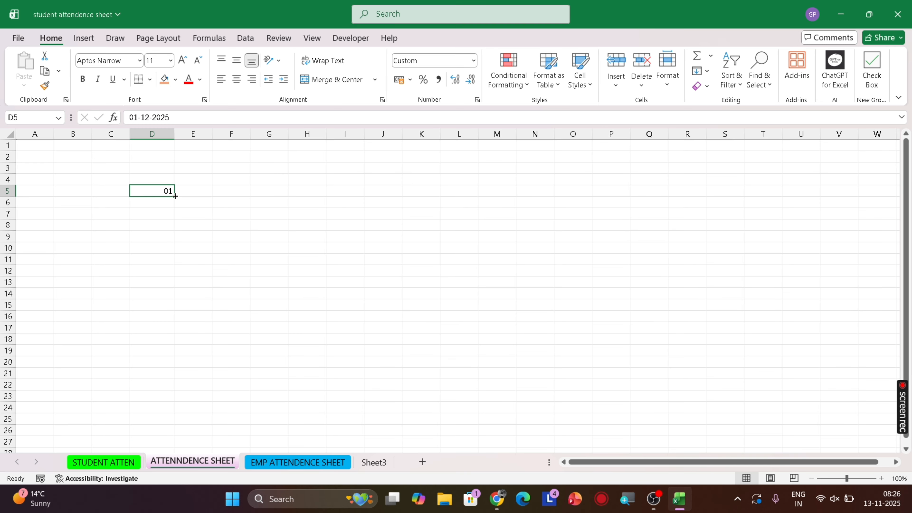
Fill the date series from D5 across row 5 to day 31 in AH5 and return to cell A5
drag(175, 196, 507, 202)
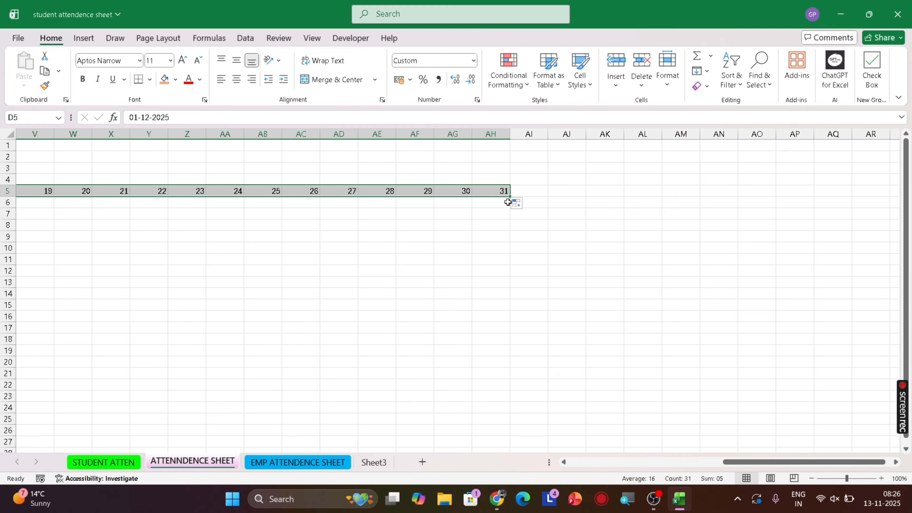
click(408, 190)
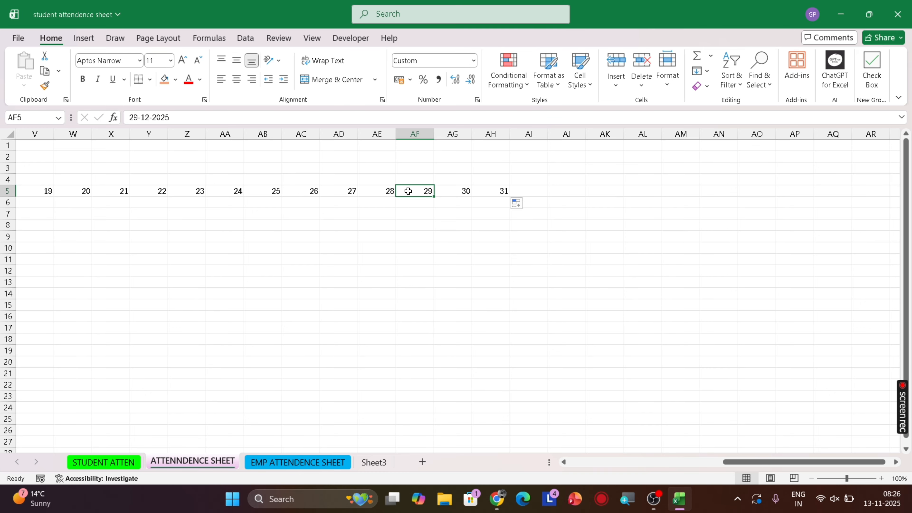
key(Left)
key(Left)
key(Left)
key(Left)
key(Left)
key(Left)
key(Left)
key(Left)
key(Left)
key(Left)
key(Left)
key(Left)
key(Left)
key(Left)
key(Left)
key(Left)
key(Left)
key(Left)
key(Left)
key(Left)
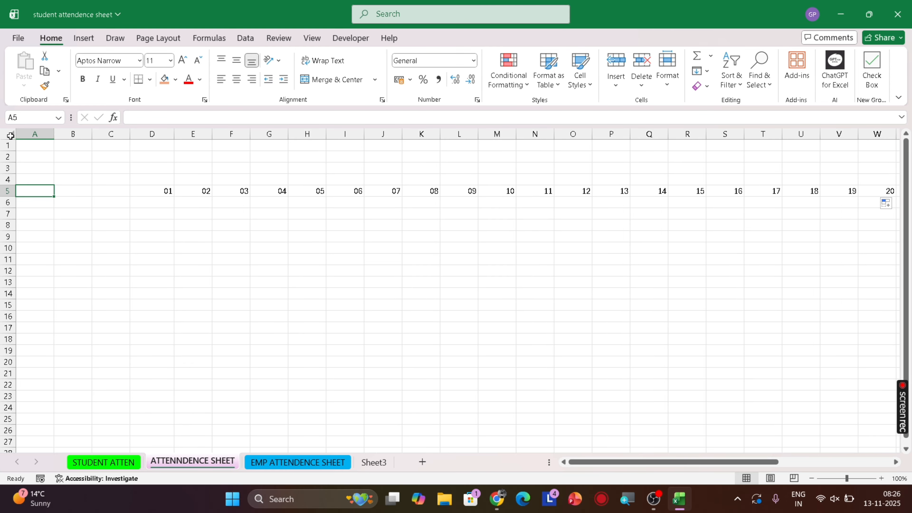
click(8, 134)
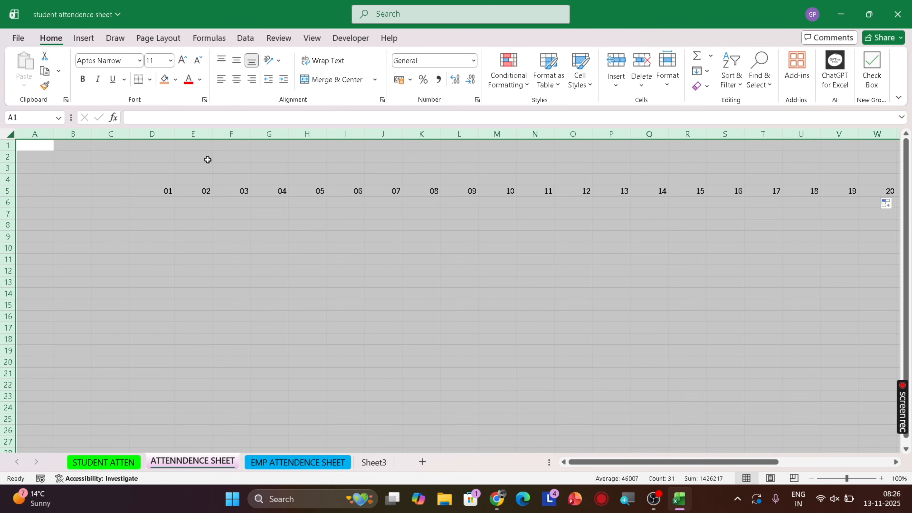
click(203, 224)
drag(212, 134, 187, 137)
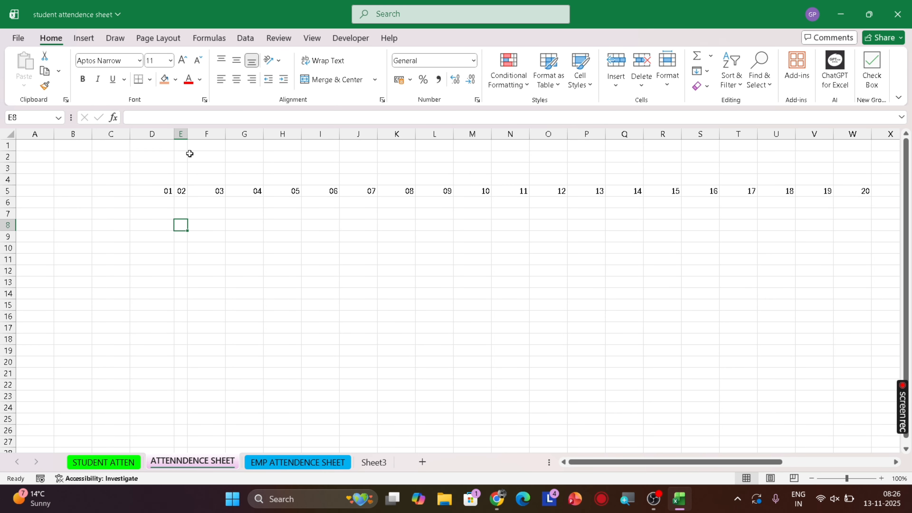
key(ctrl+z)
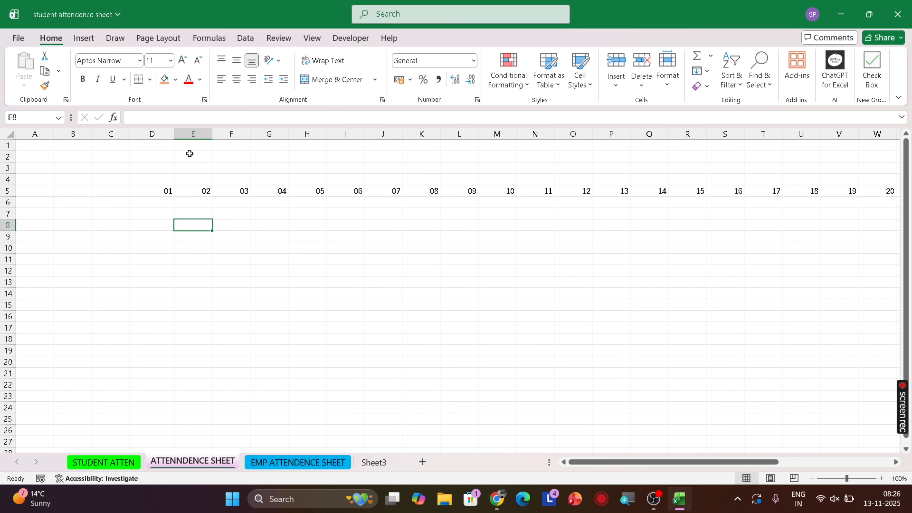
Autofit the width of all columns in the worksheet to their contents
click(7, 134)
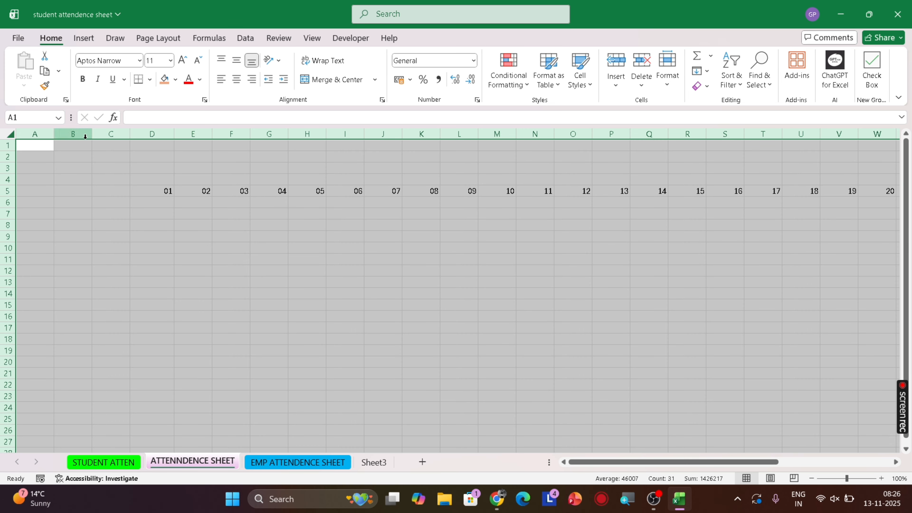
double_click(55, 134)
click(251, 258)
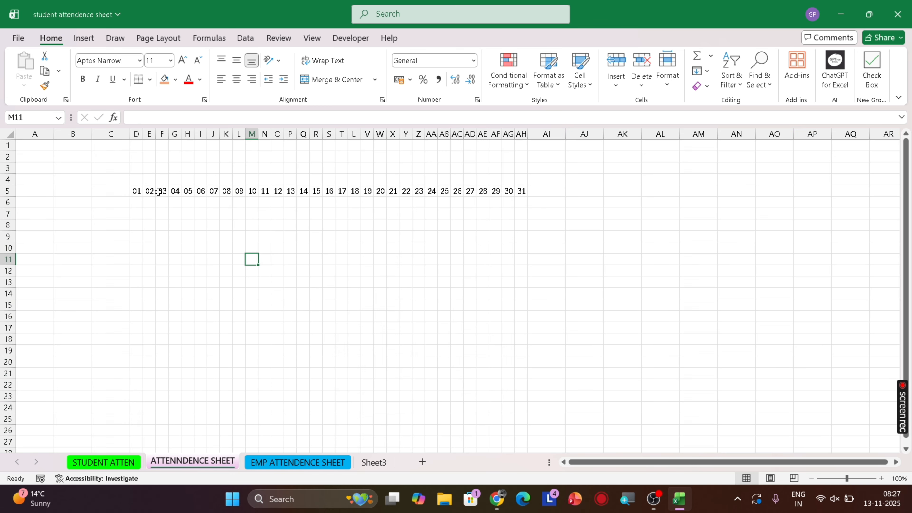
Widen columns D through AH equally and centre their contents horizontally and vertically
drag(137, 190, 521, 187)
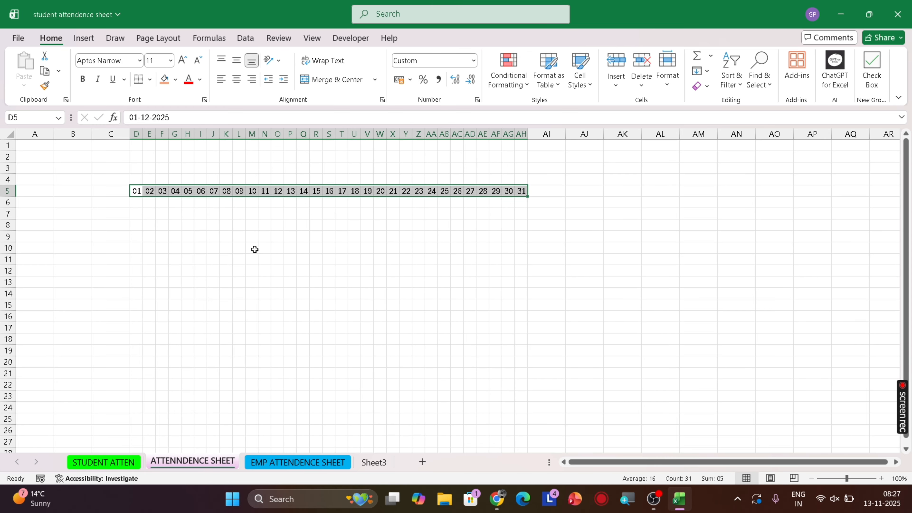
drag(136, 134, 509, 134)
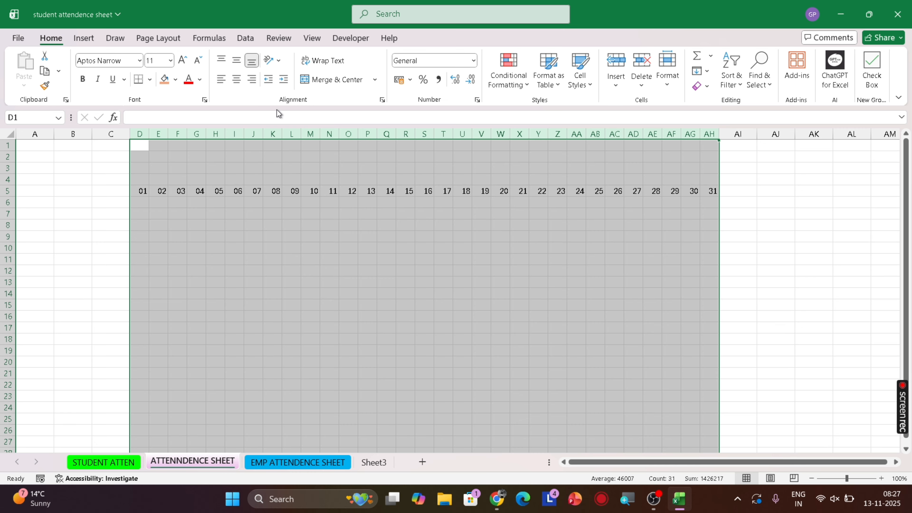
click(237, 80)
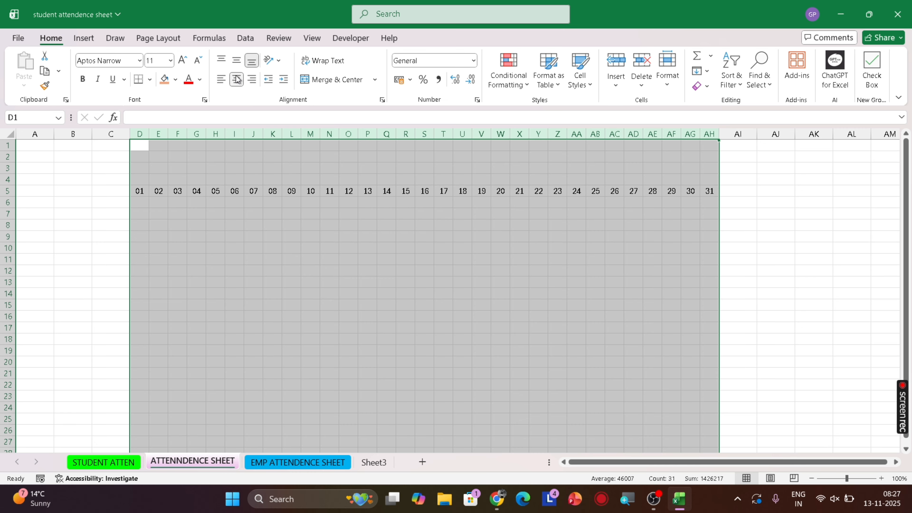
click(236, 62)
click(237, 215)
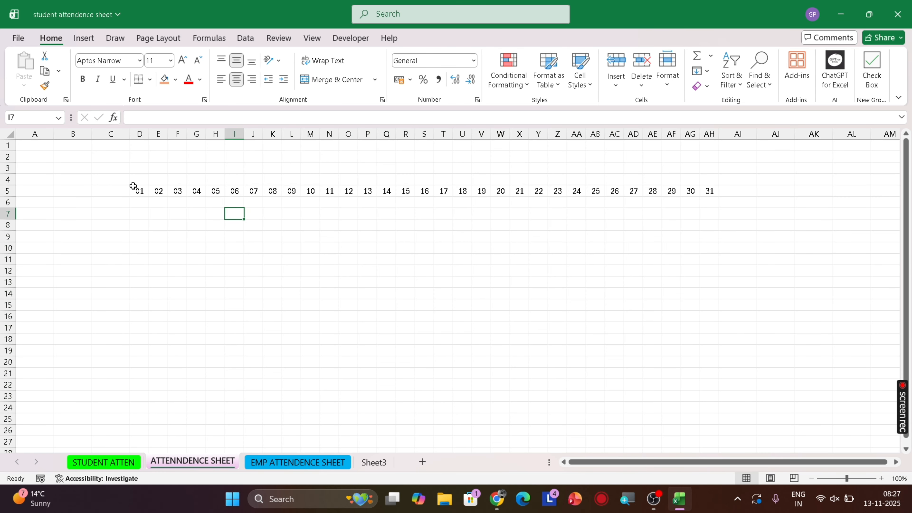
Make the day numbers in D5:AH5 bold
drag(144, 191, 177, 191)
drag(577, 216, 708, 191)
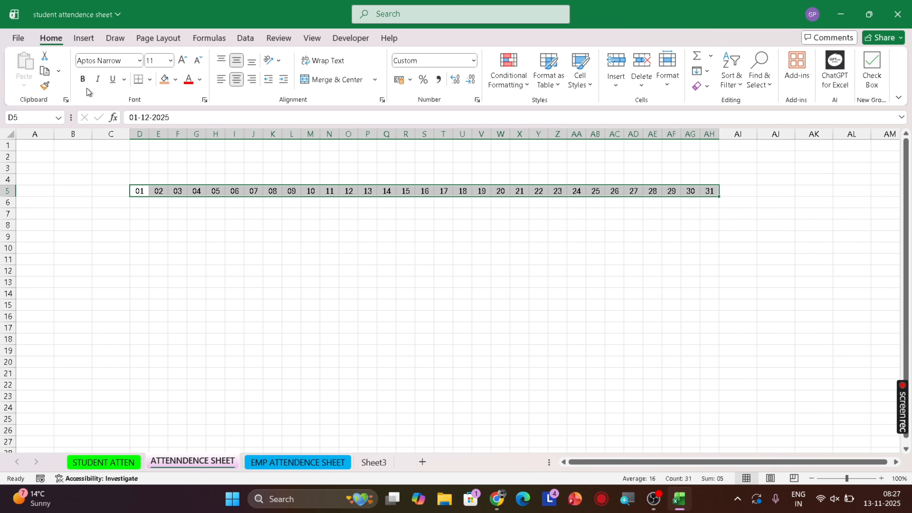
click(82, 79)
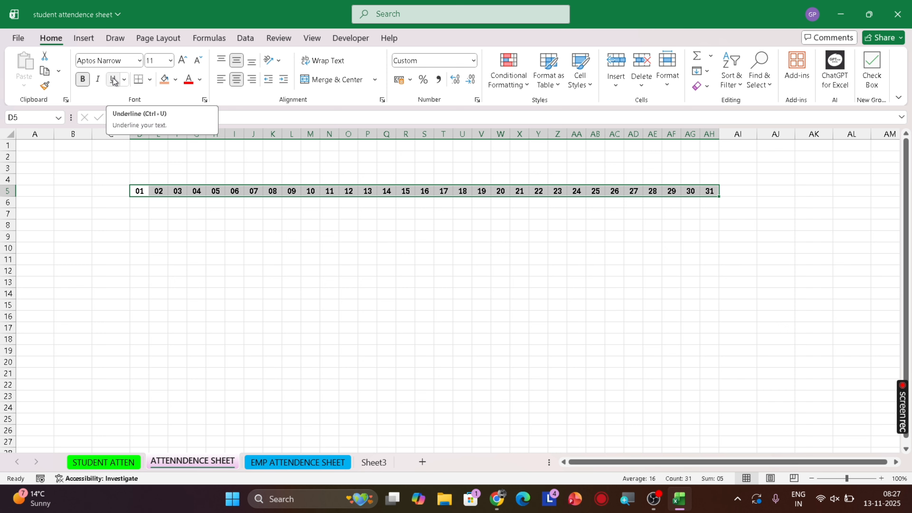
click(196, 248)
click(142, 211)
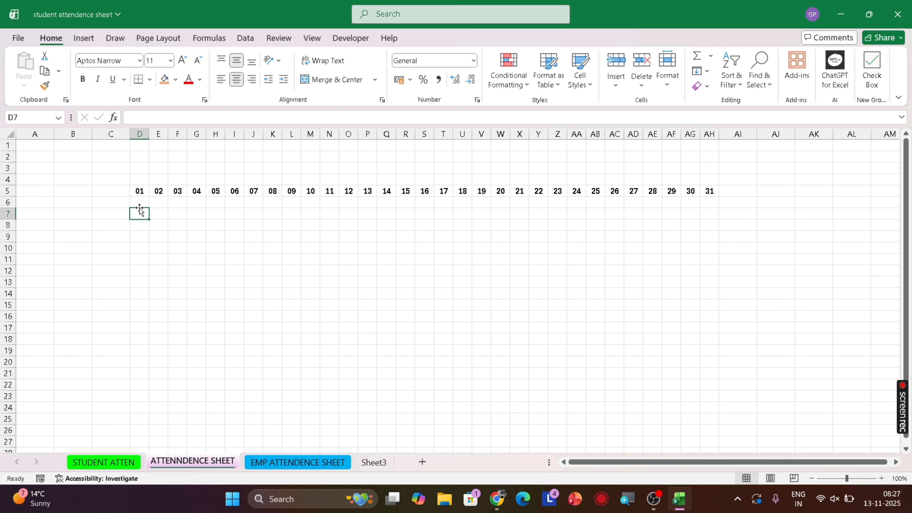
Enter the formula =TEXT(D5,"DDD") in cell D6 to get the weekday name of the date above
click(140, 203)
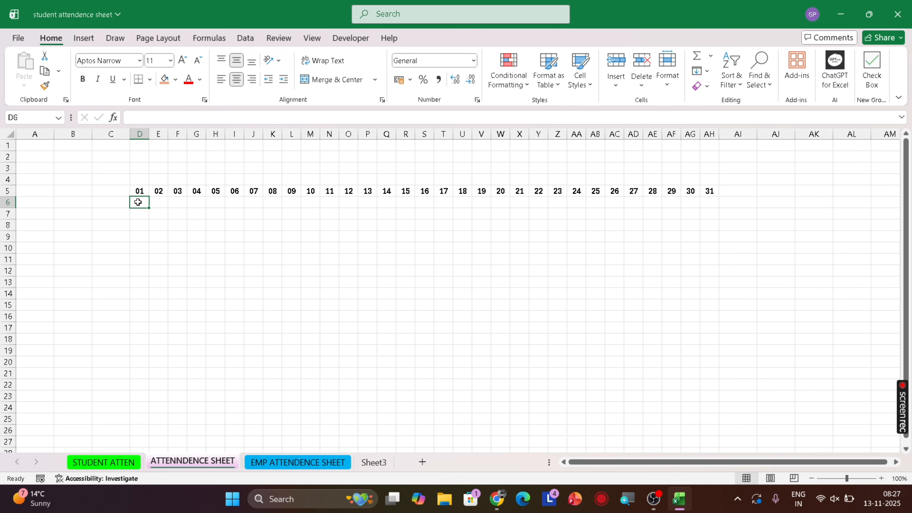
text(=)
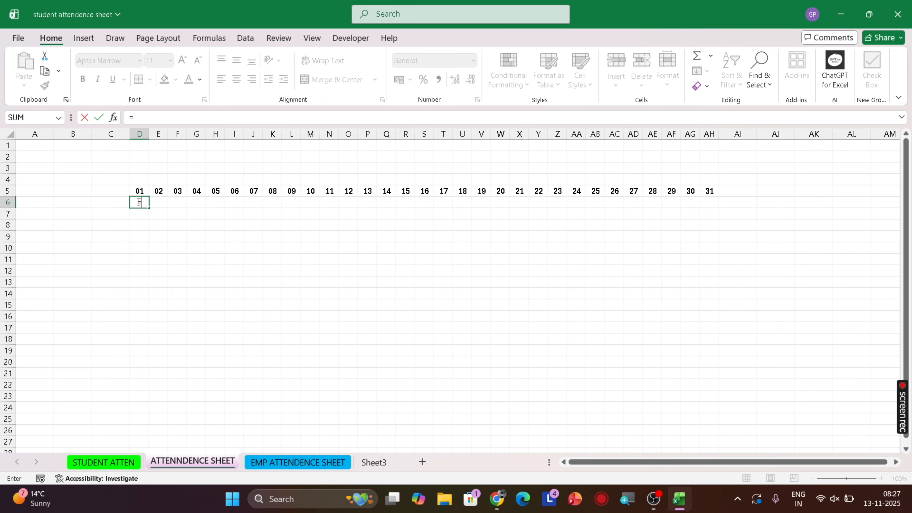
text(TEXT()
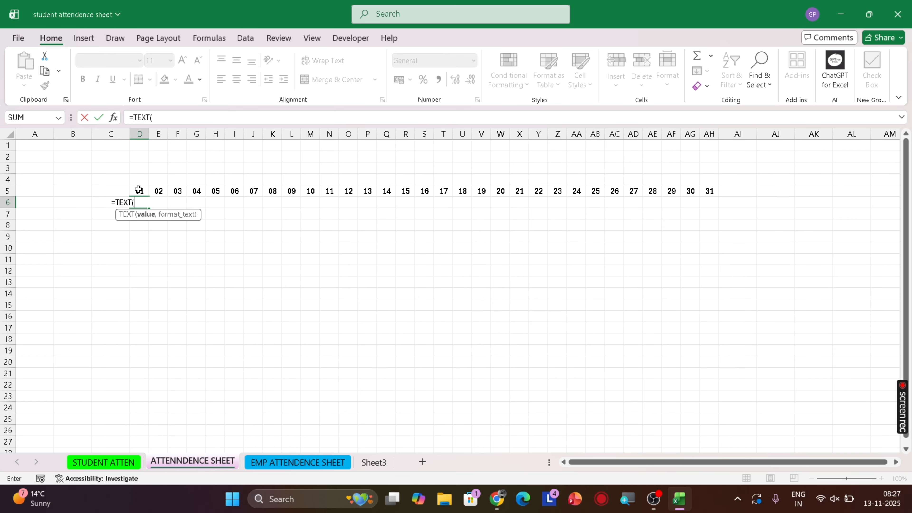
click(138, 189)
text(,)
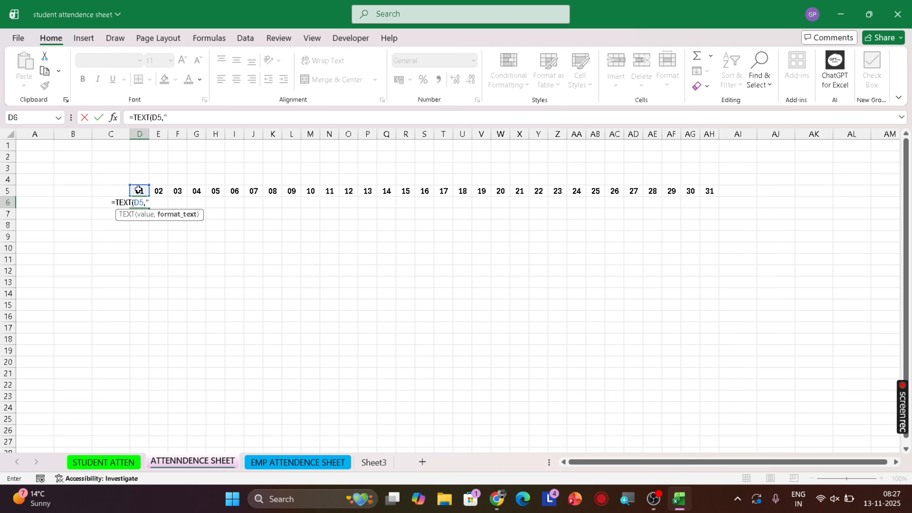
text("DDD"))
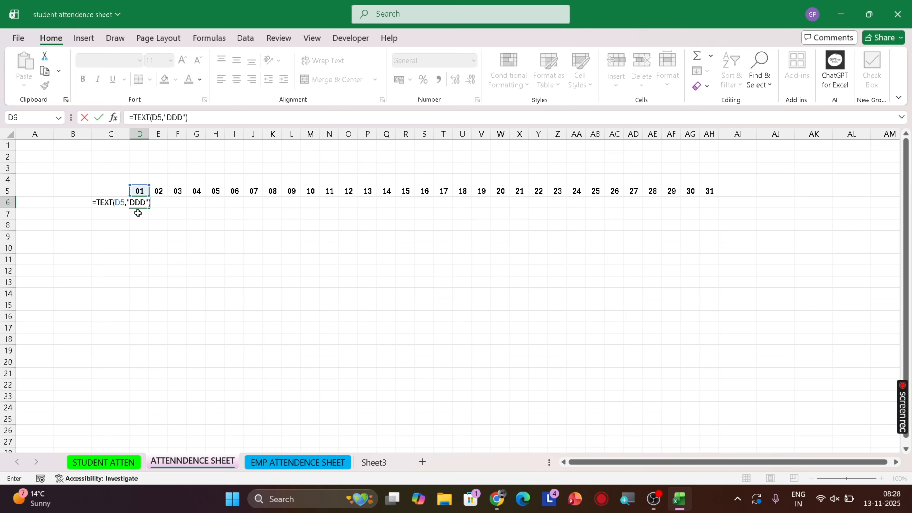
key(super+plus)
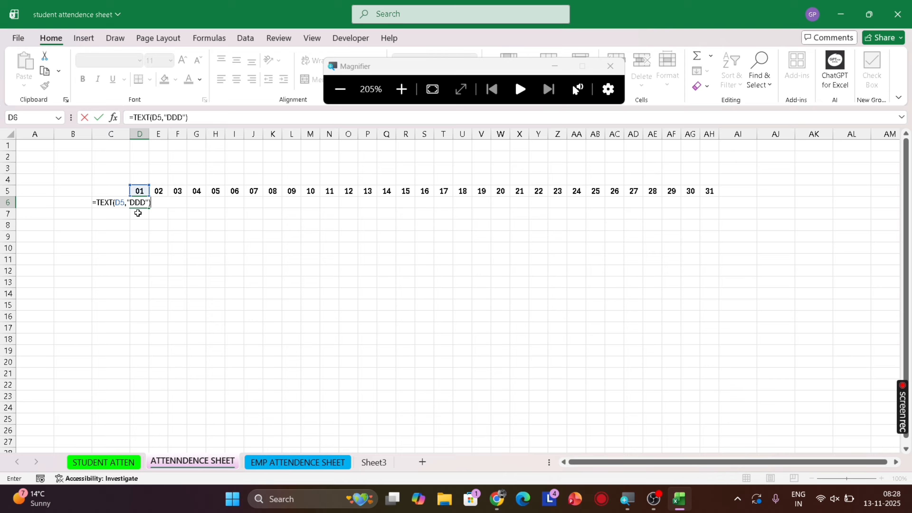
key(super+minus)
key(super+minus)
key(super+minus)
key(super+minus)
key(super+minus)
key(super+minus)
key(super+minus)
key(super+minus)
key(super+minus)
key(super+minus)
key(super+minus)
key(super+minus)
key(super+minus)
key(super+minus)
key(super+minus)
key(super+minus)
key(super+minus)
key(super+minus)
Commit the weekday formula in D6, fill it across row 6 to AH6, and close the Magnifier
key(Return)
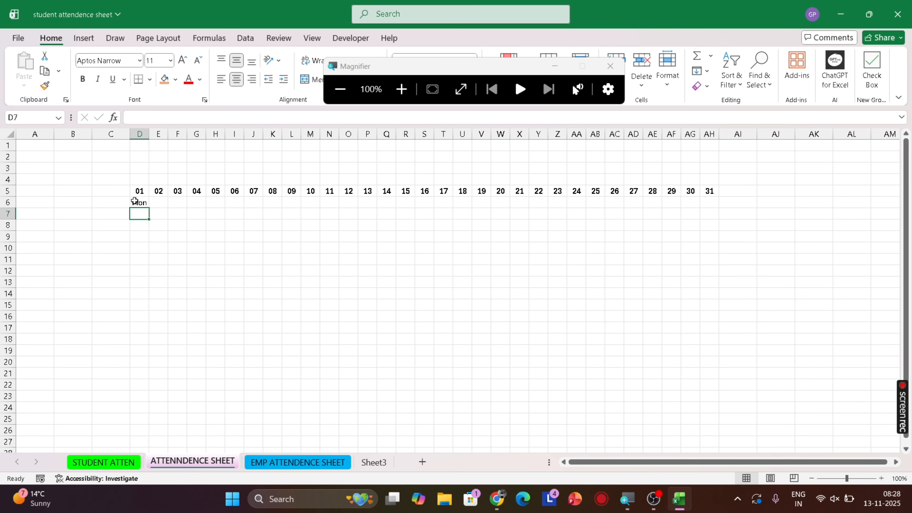
click(142, 203)
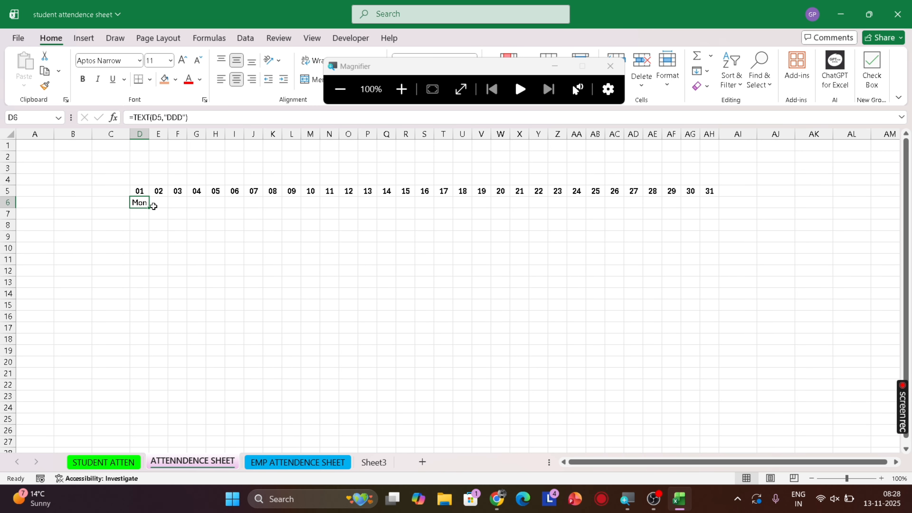
drag(149, 210, 704, 202)
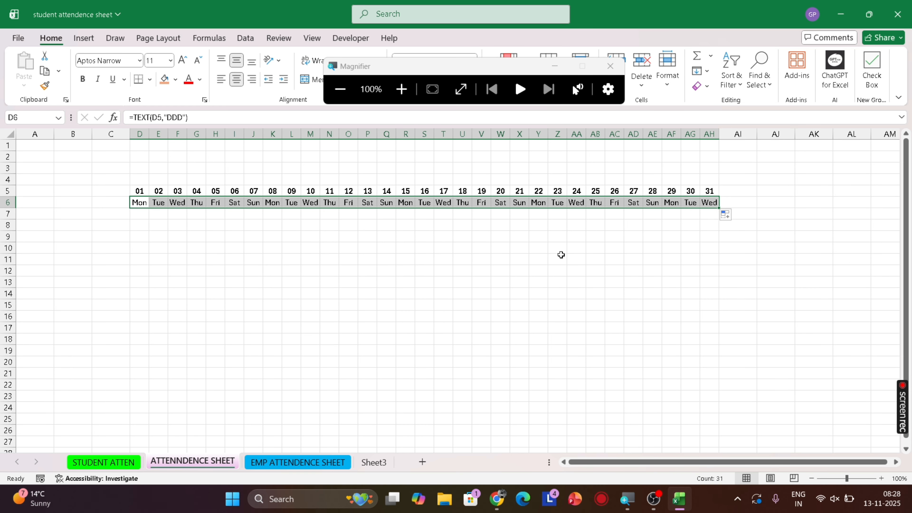
click(553, 245)
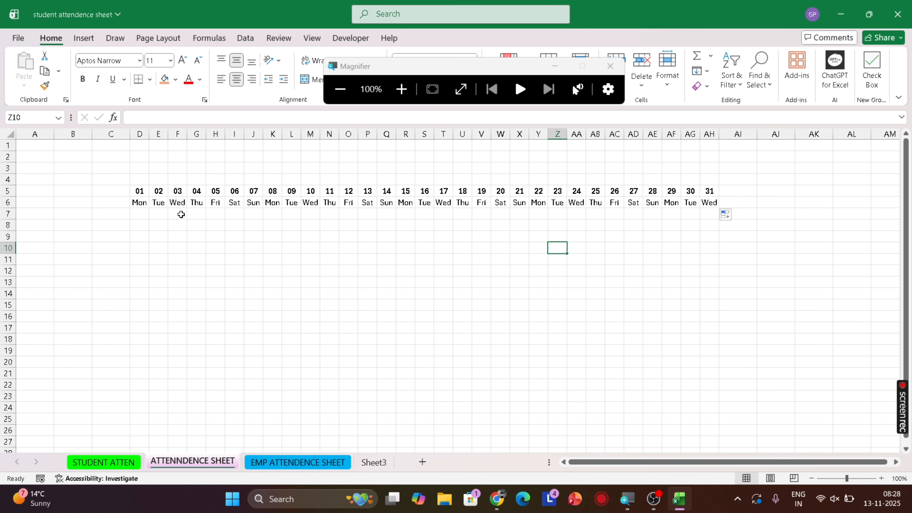
click(609, 66)
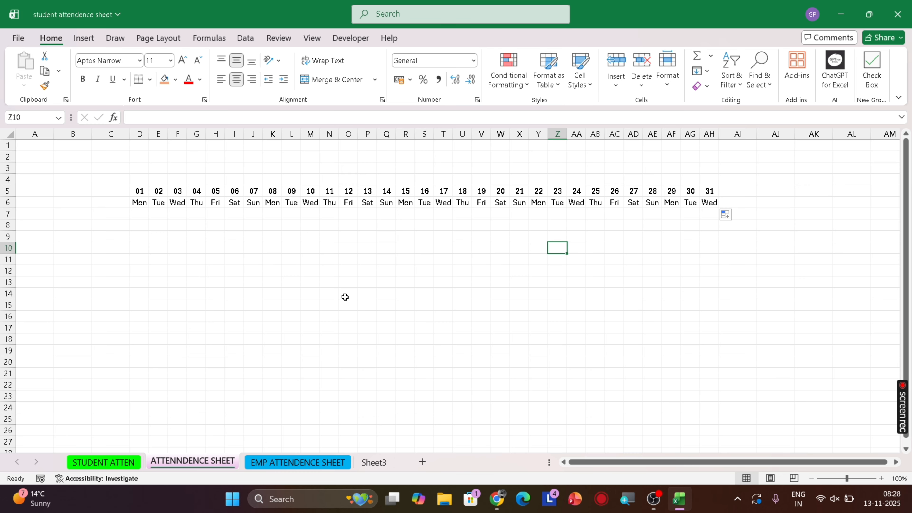
click(344, 297)
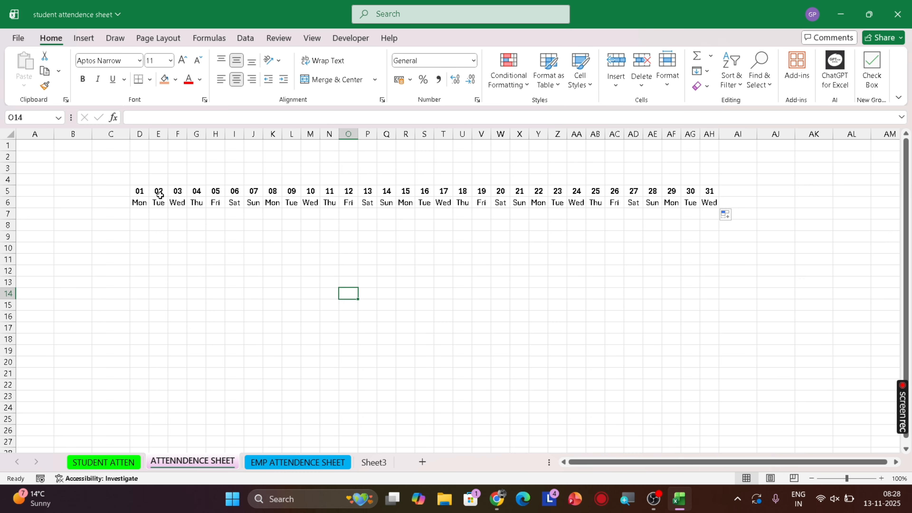
Make the dates and weekday names in D5:AH6 bold and keep them horizontally centred
drag(139, 190, 712, 204)
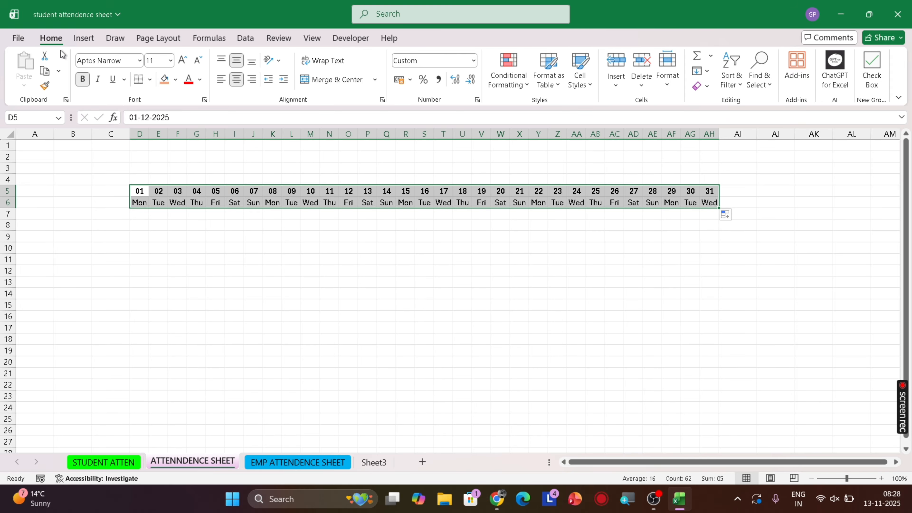
click(82, 79)
click(82, 78)
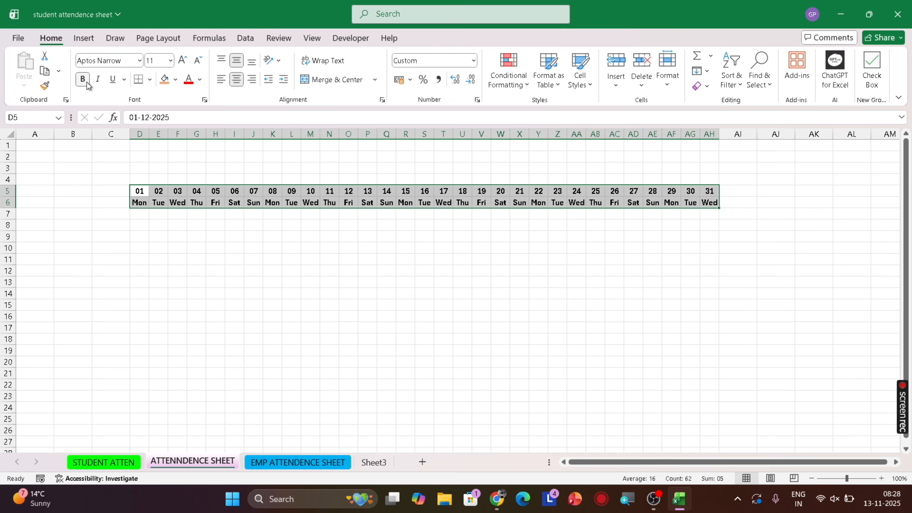
click(237, 76)
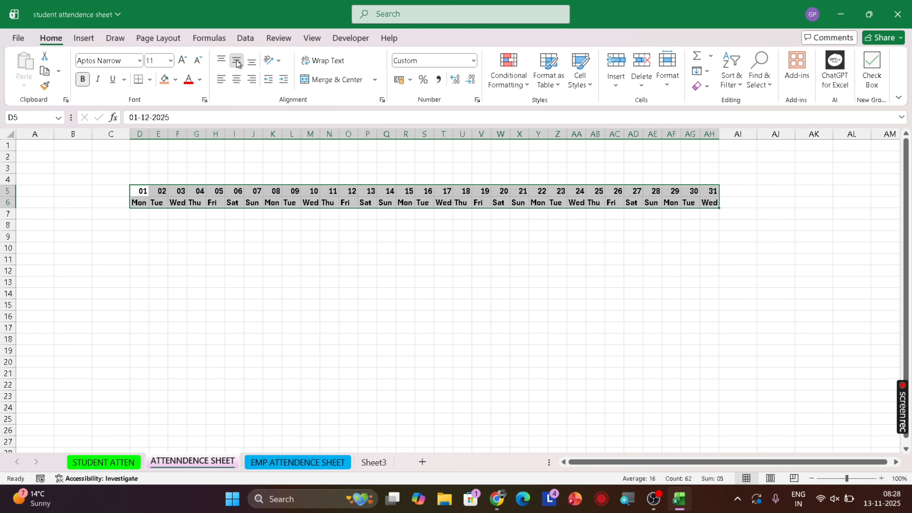
click(234, 78)
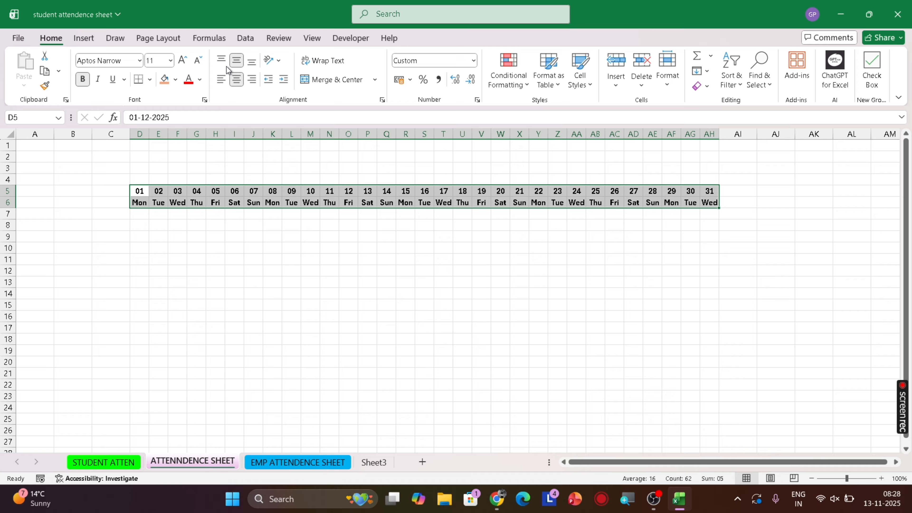
click(257, 247)
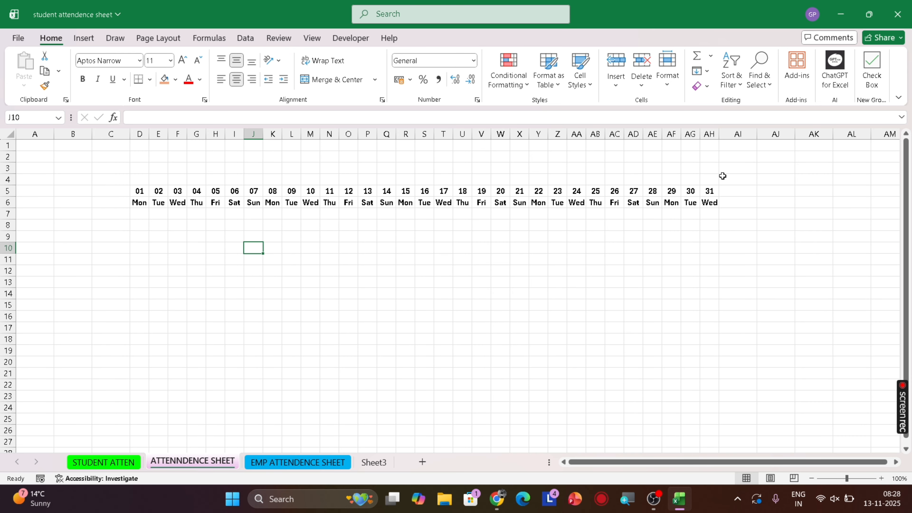
Enter the summary headings PRESENT, ABSENT, HOLIDAY and TOTAL in cells AI5 through AL5
click(748, 193)
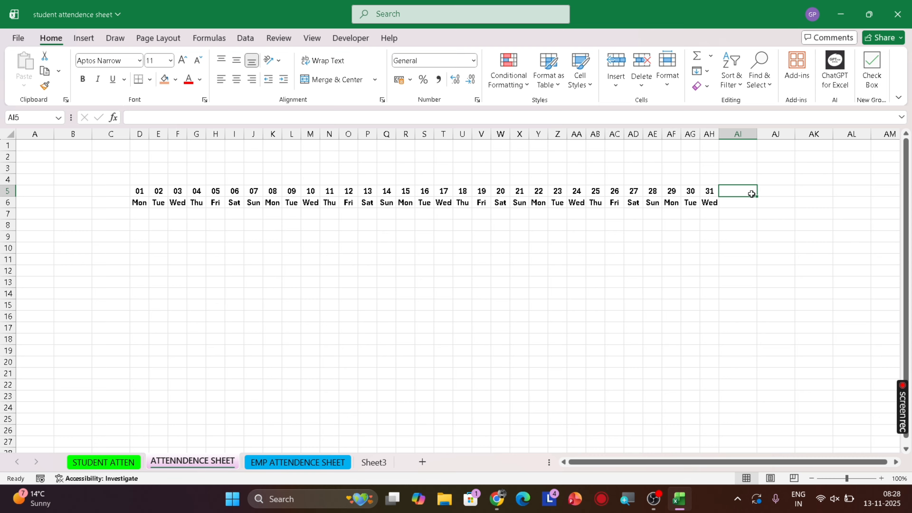
text(P)
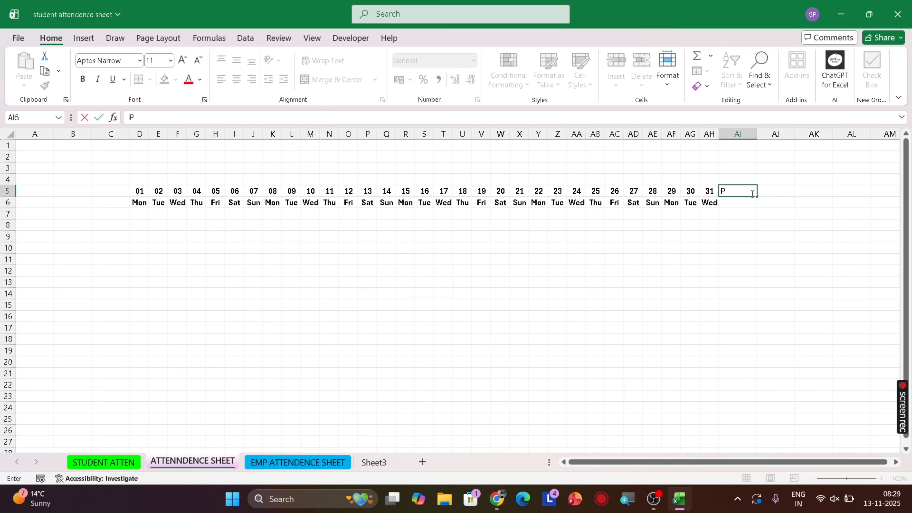
text(RESENT)
key(Tab)
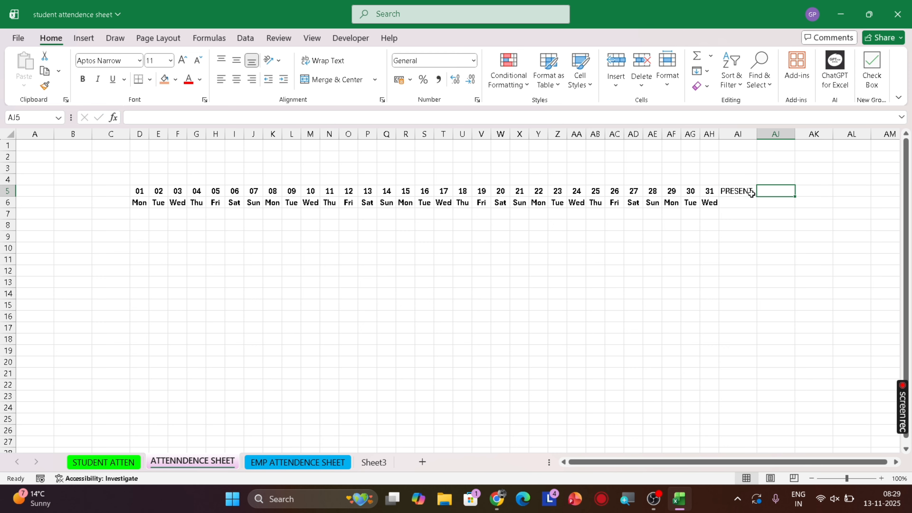
text(ABSENT)
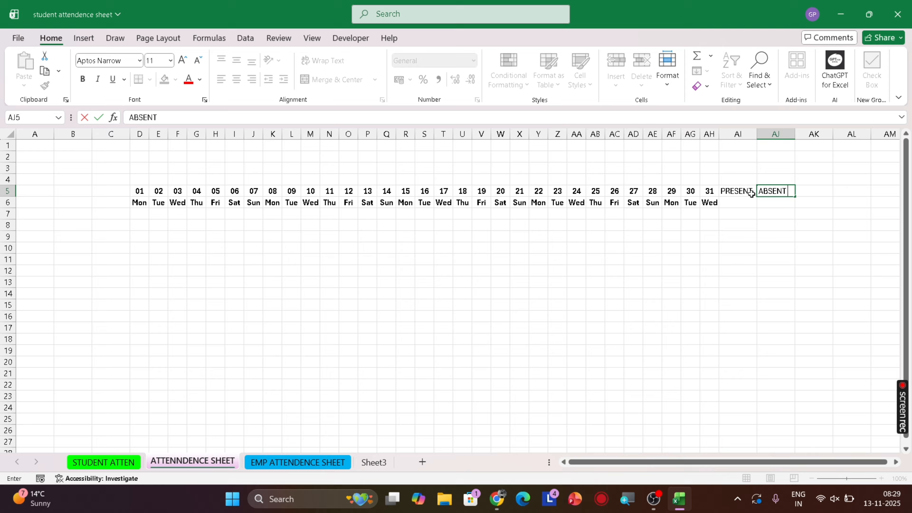
key(Tab)
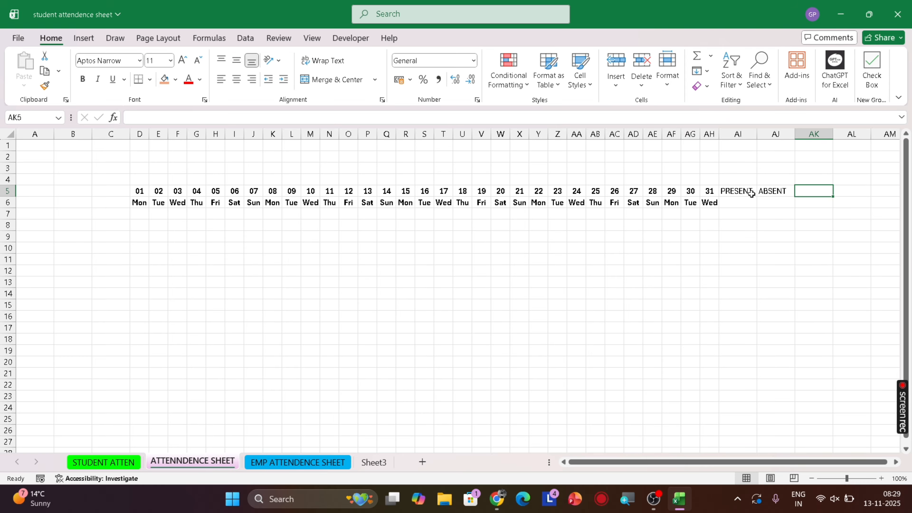
text(H)
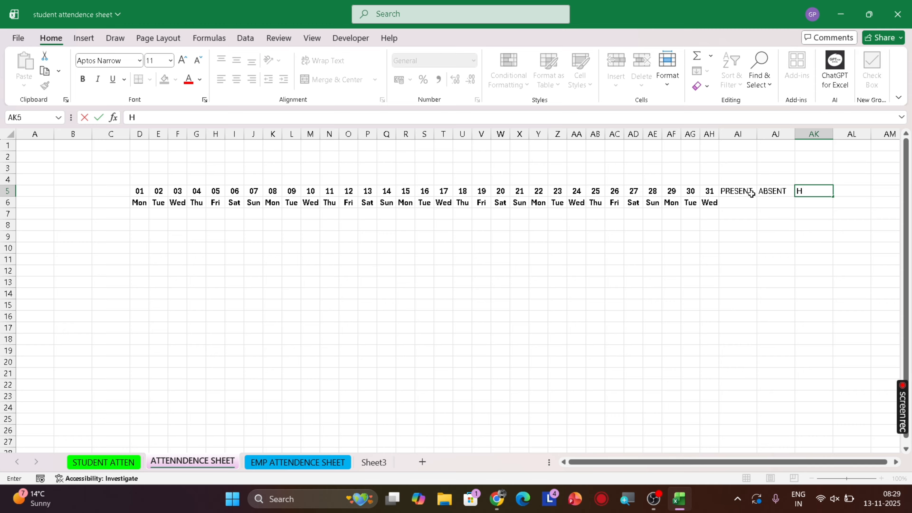
text(OLIDAY)
key(Tab)
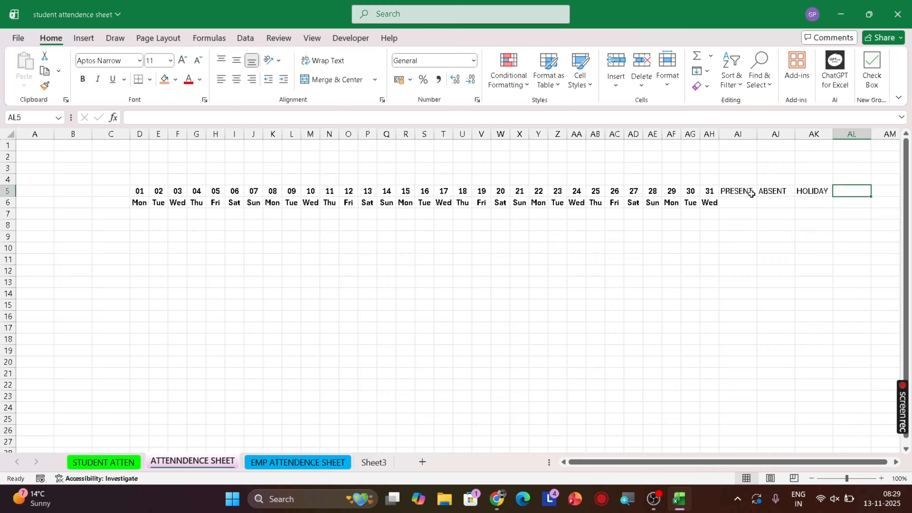
text(TOTA)
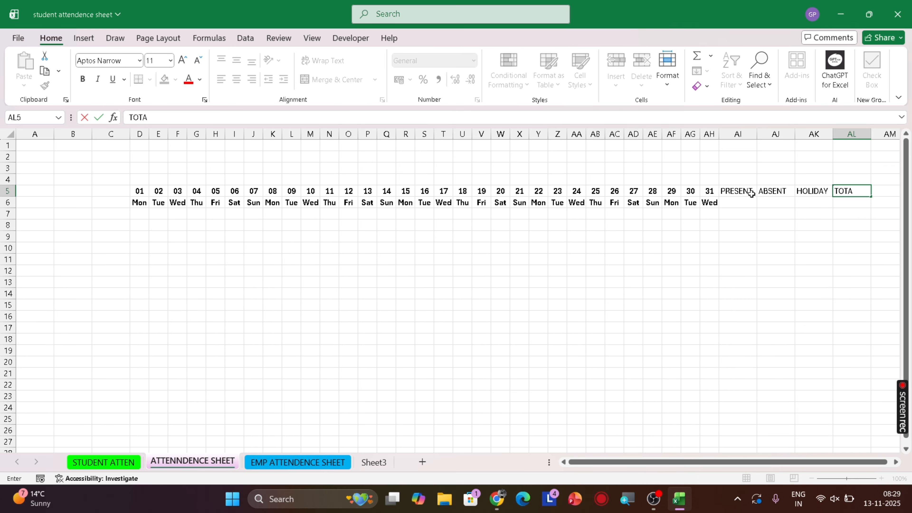
text(L)
key(Return)
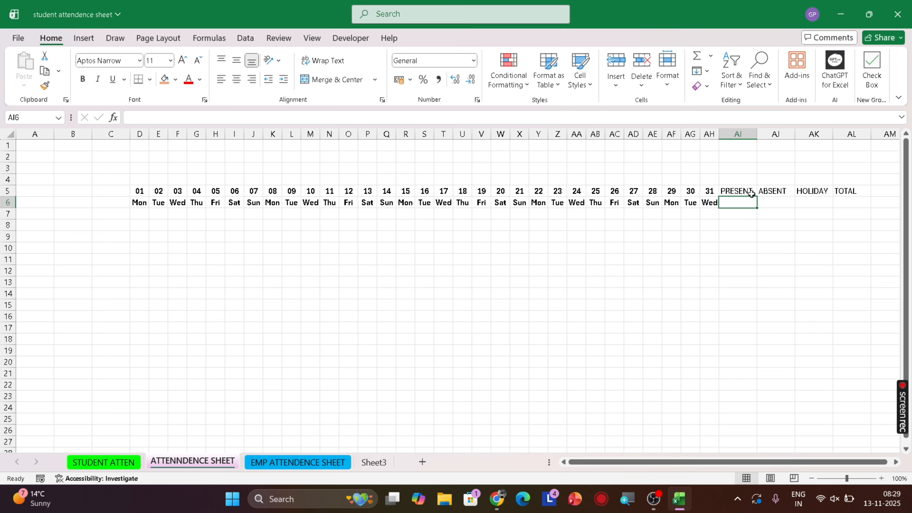
Enter the headings S NO, STUDENT NAME and F- NAME in cells A5 through C5
click(31, 188)
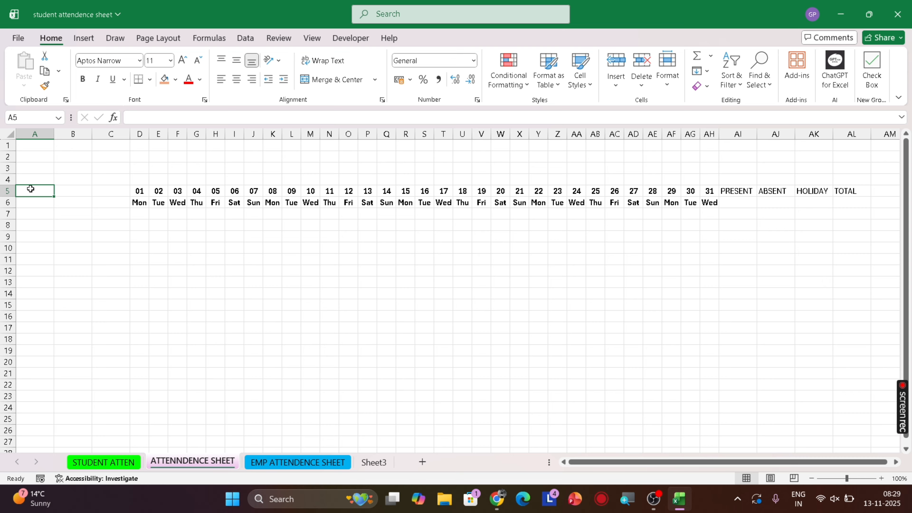
text(S )
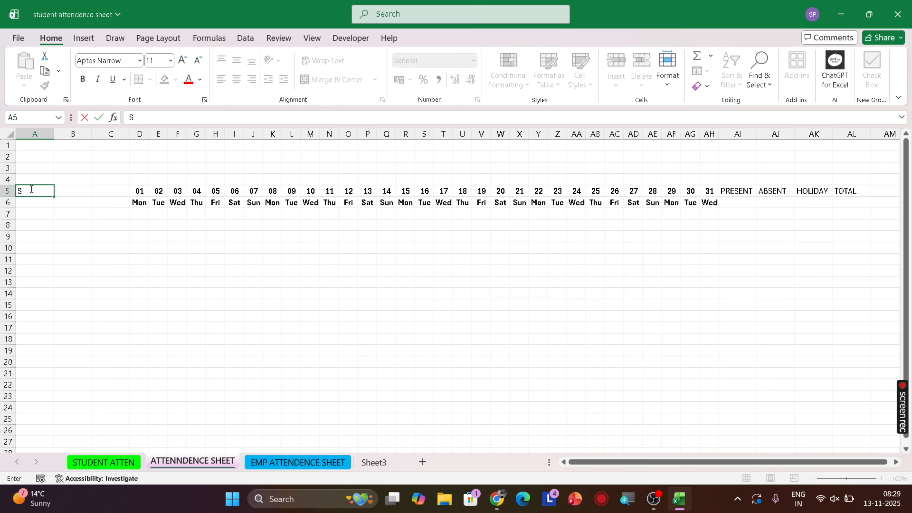
text(NO)
key(Tab)
text(S)
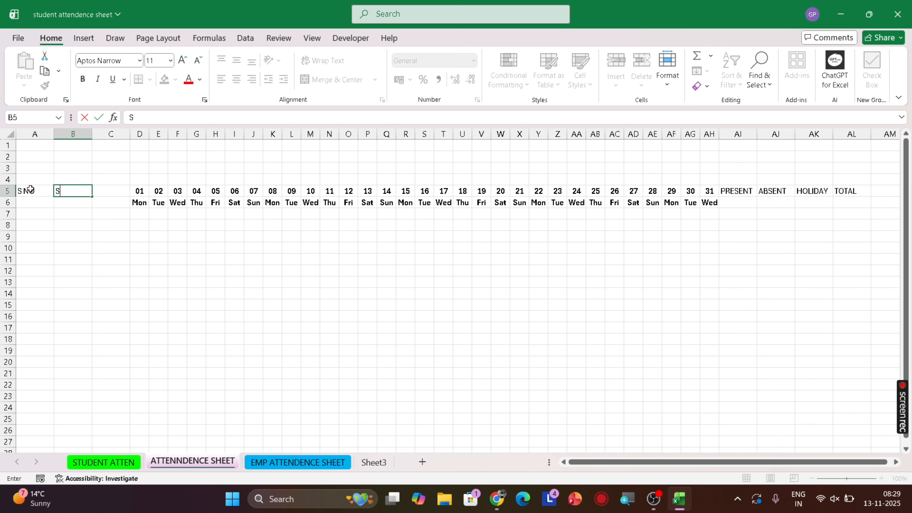
text(TUDENT NAME)
key(Tab)
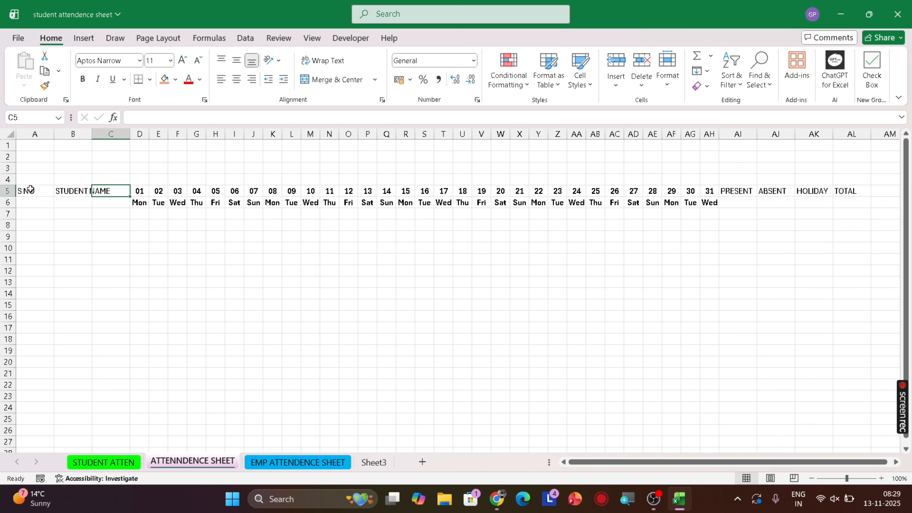
text(FAT)
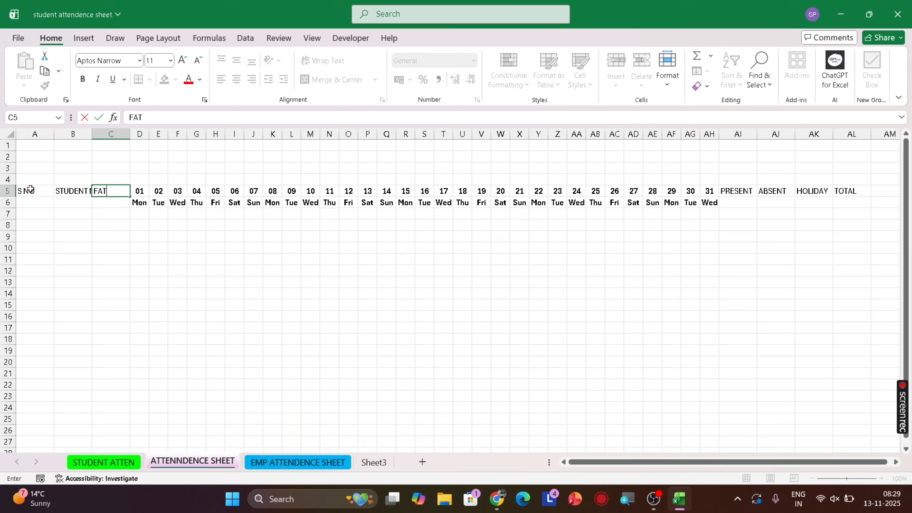
key(BackSpace)
key(BackSpace)
text(- NAME)
key(Return)
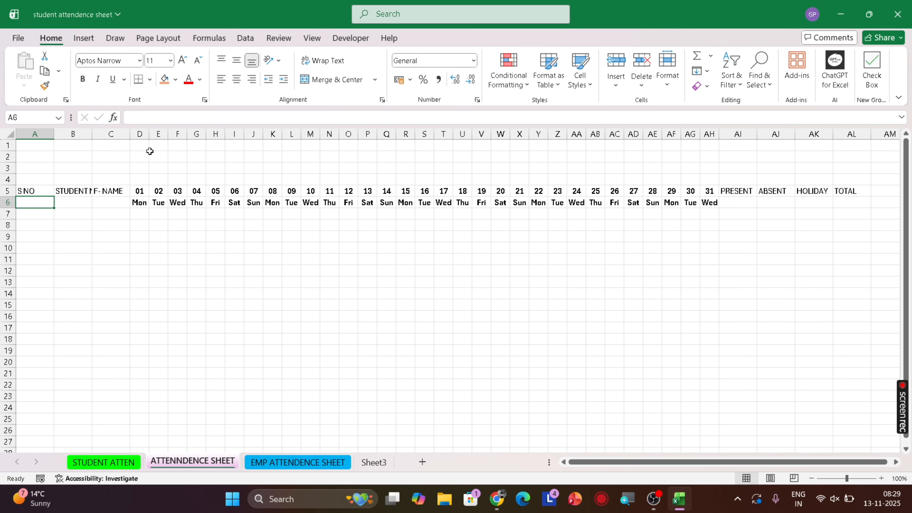
Insert a new column before the date columns and enter the heading COURCE in cell D5
click(139, 135)
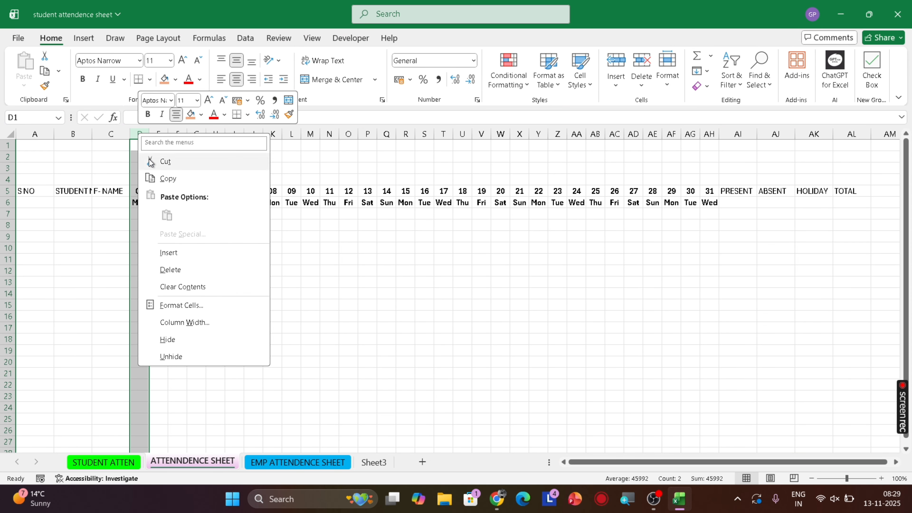
click(186, 252)
click(160, 249)
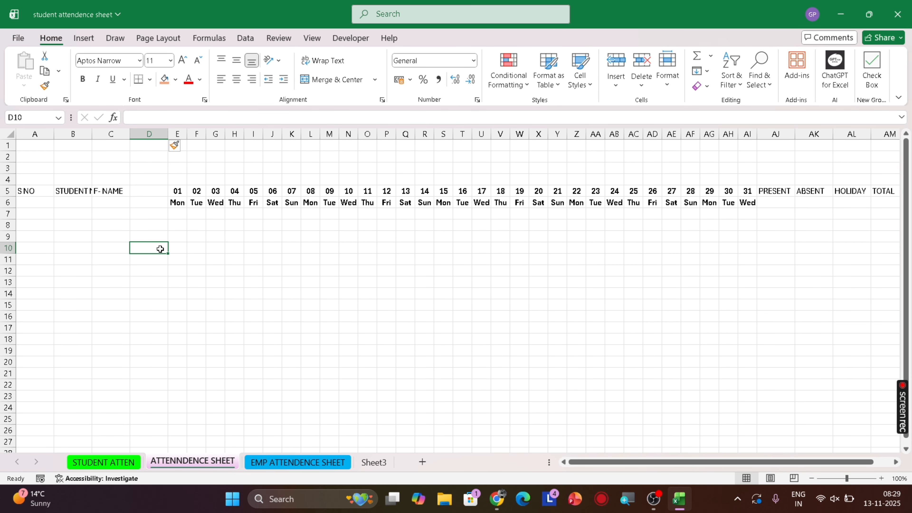
click(145, 192)
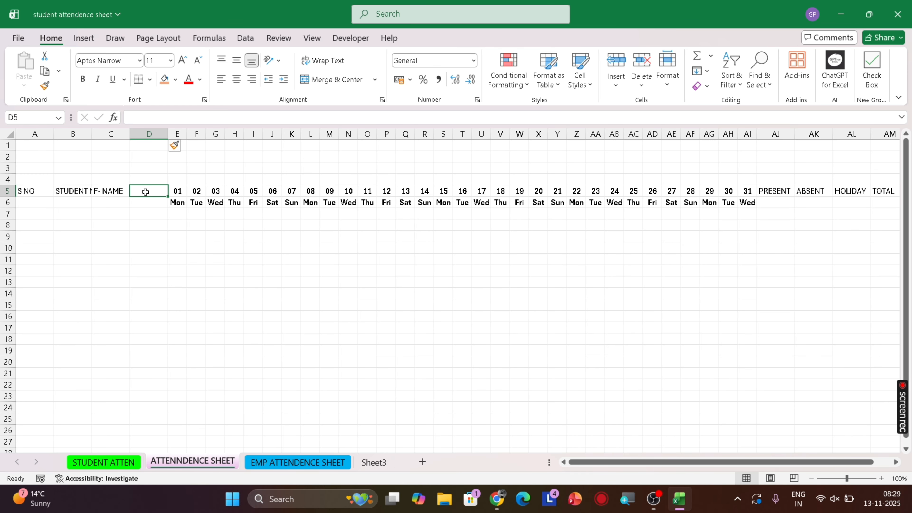
text(C)
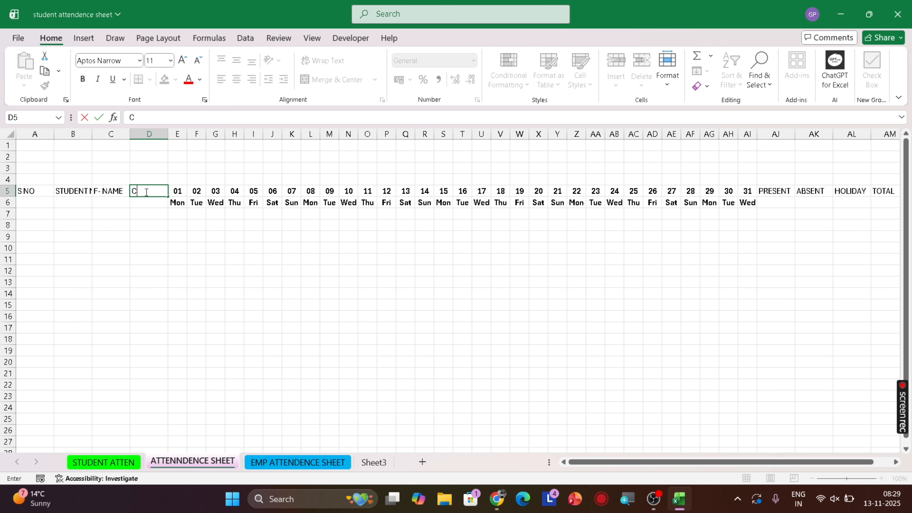
text(OURCE)
key(Return)
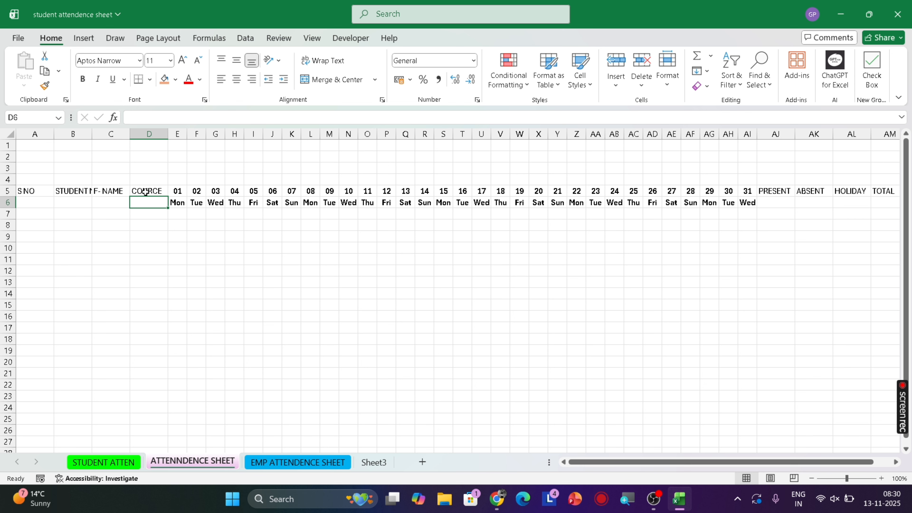
click(117, 234)
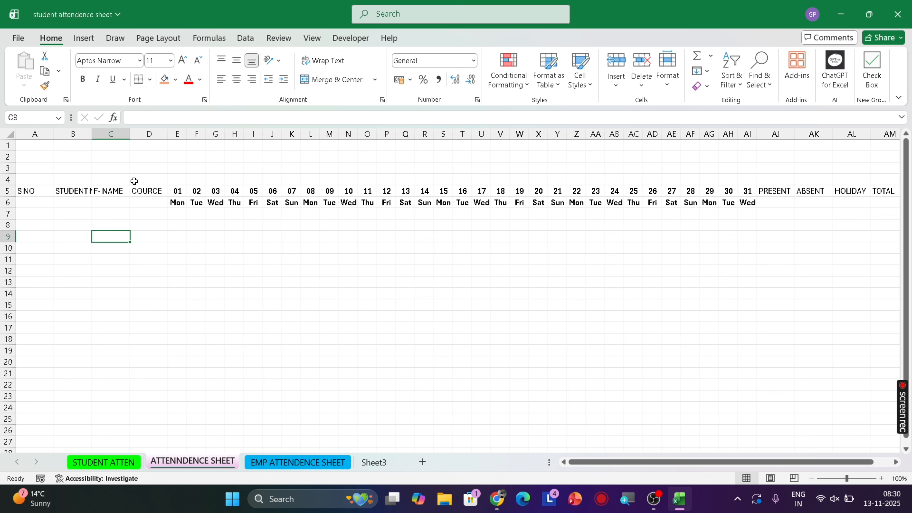
Examine the class, month and year header blocks in row 3 of the finished STUDENT ATTEN example sheet
click(49, 147)
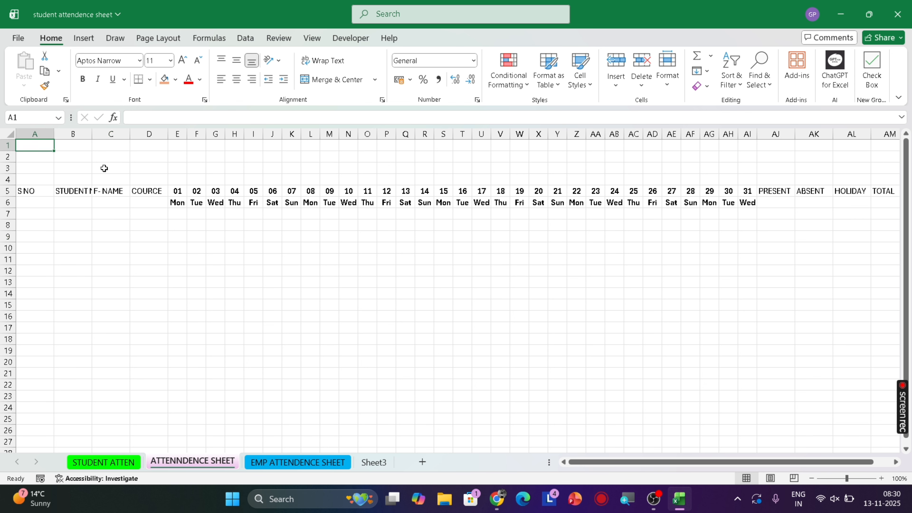
click(118, 166)
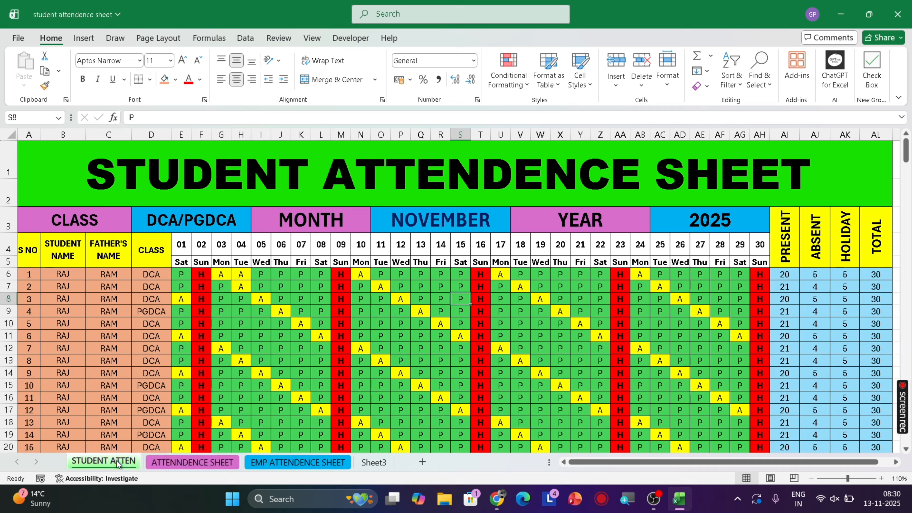
click(104, 462)
click(103, 228)
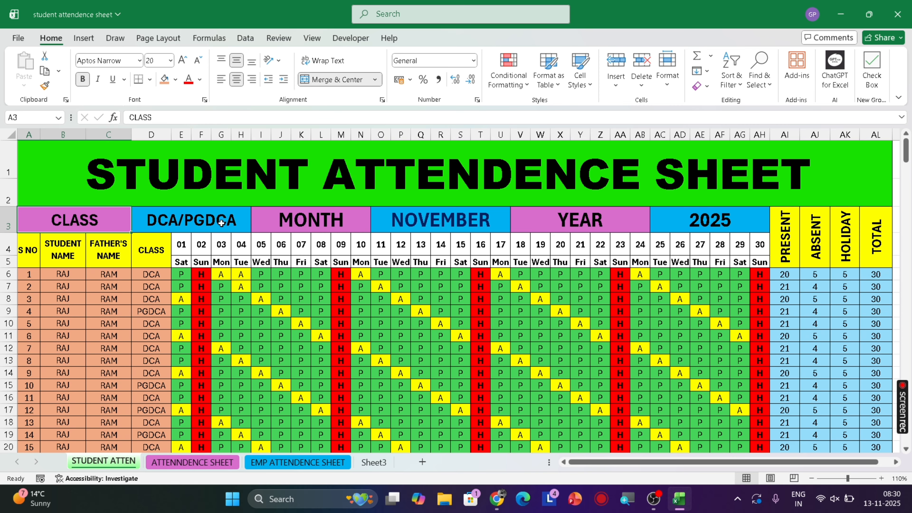
click(222, 222)
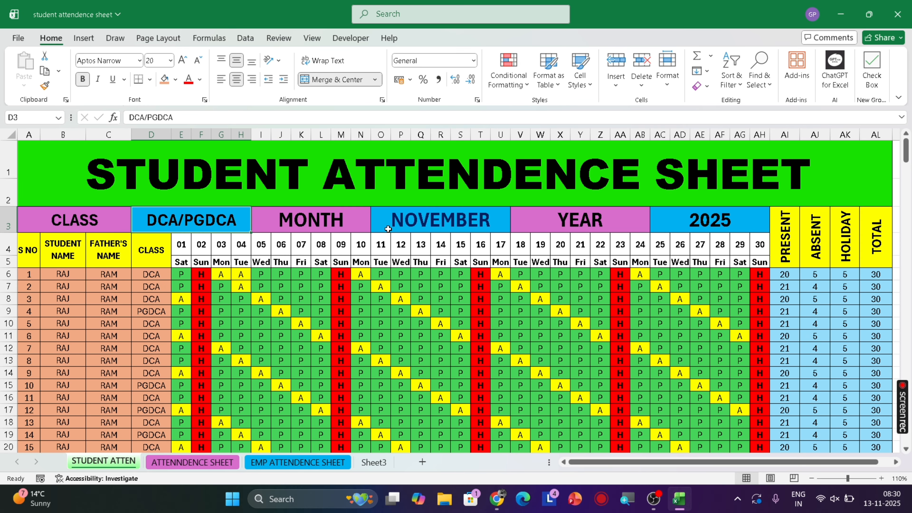
click(328, 220)
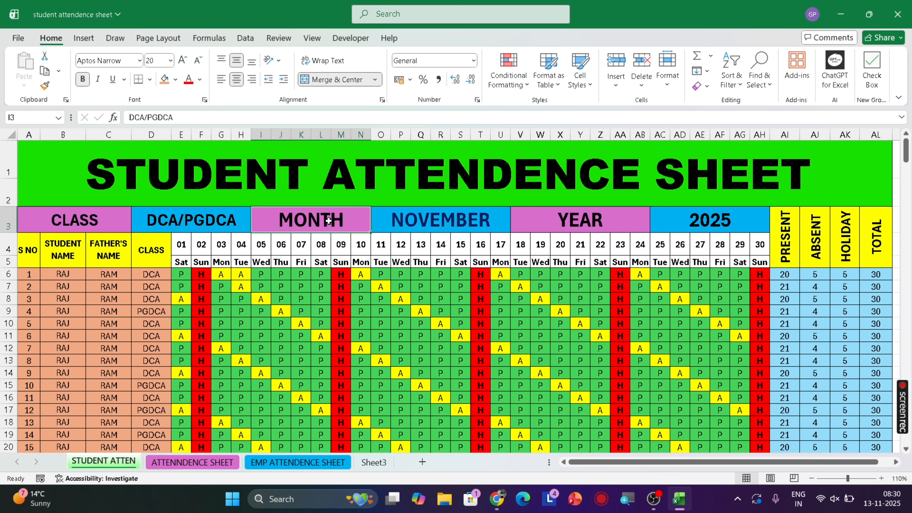
click(575, 220)
On the ATTENNDENCE SHEET, merge and center cells A4:D4 and enter the heading BASIC DETAILS
click(180, 462)
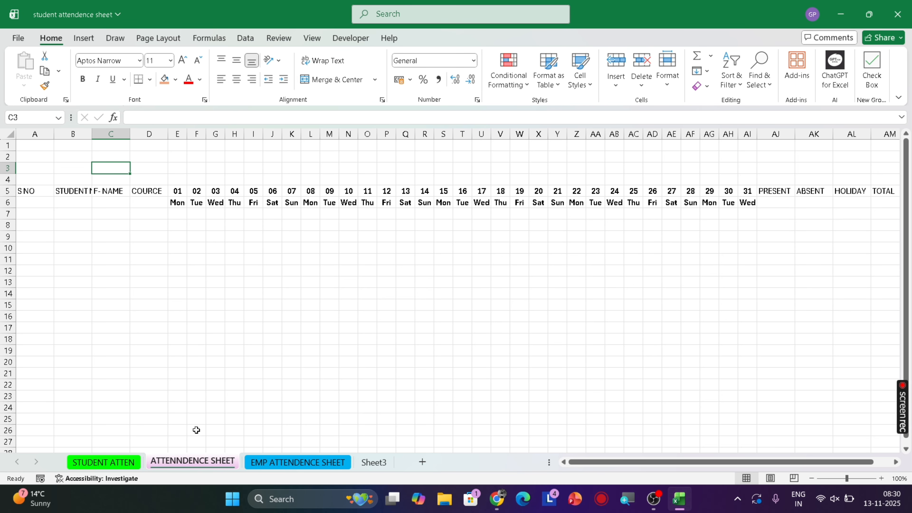
drag(35, 176, 163, 178)
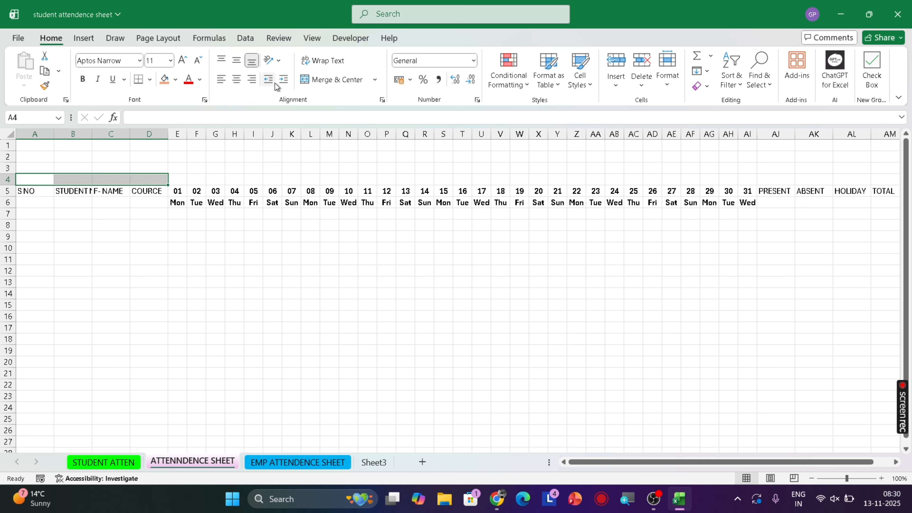
click(333, 80)
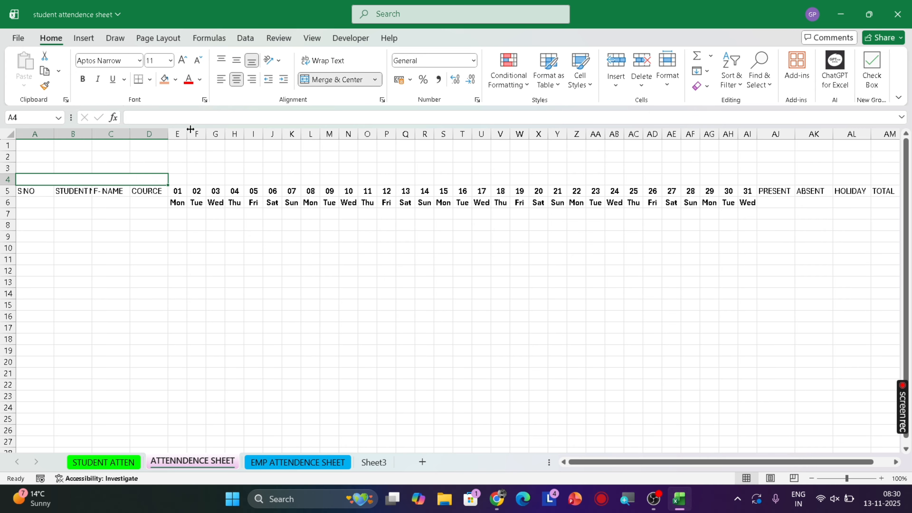
text(BAS)
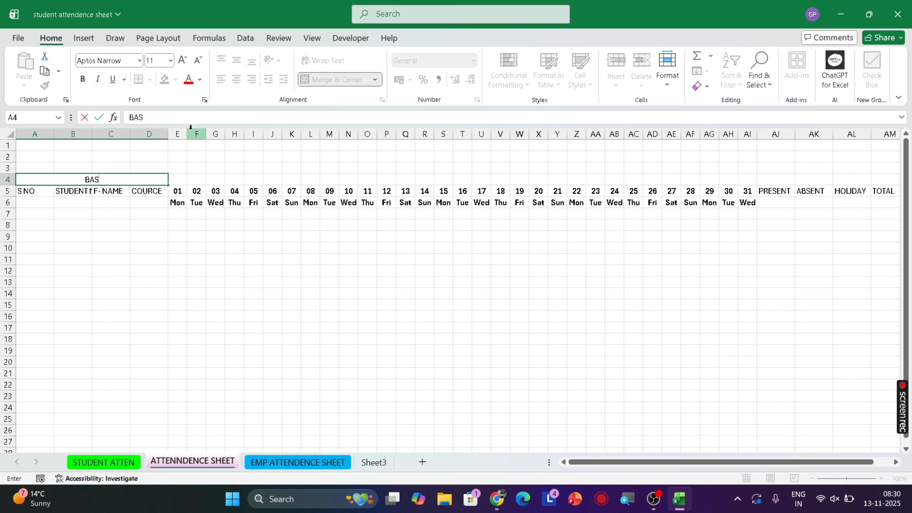
text(IC DETAILS)
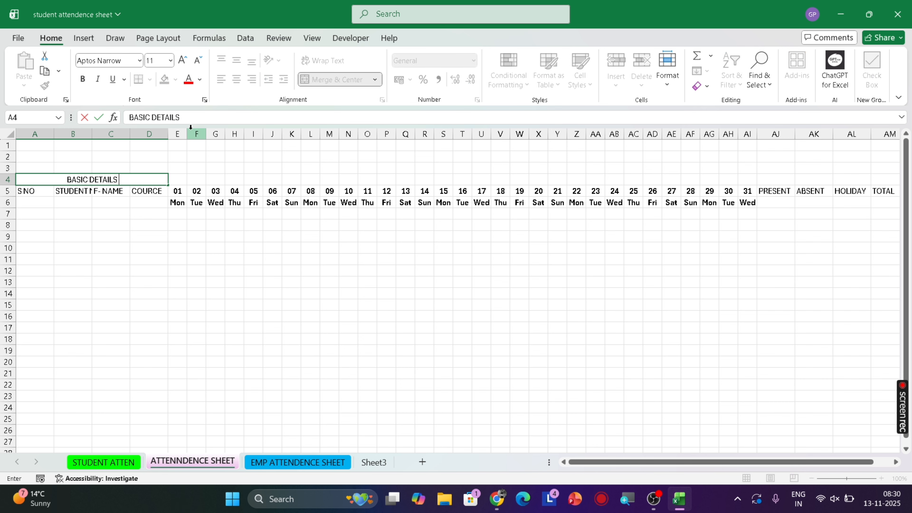
key(Return)
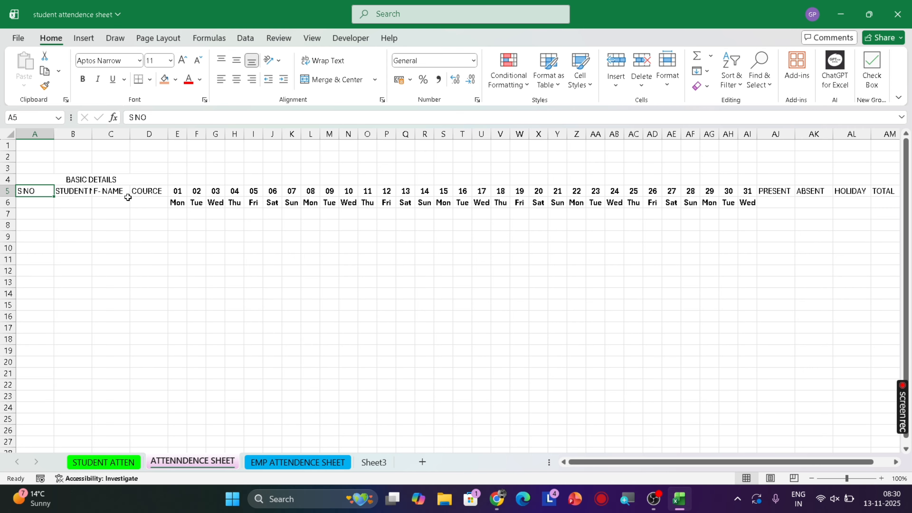
Enlarge the BASIC DETAILS heading in A4 to font size 24 and make it bold
click(126, 178)
click(182, 60)
click(182, 60)
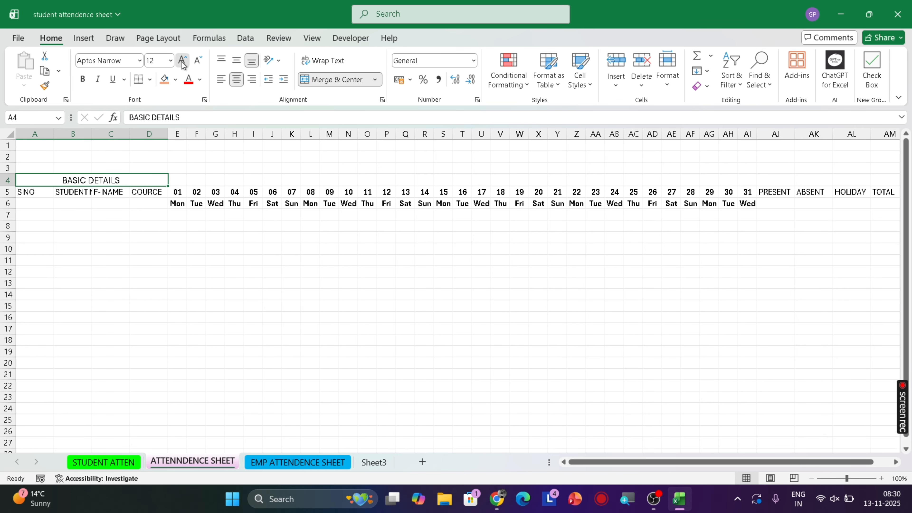
click(182, 59)
click(182, 60)
click(182, 59)
click(182, 60)
click(182, 60)
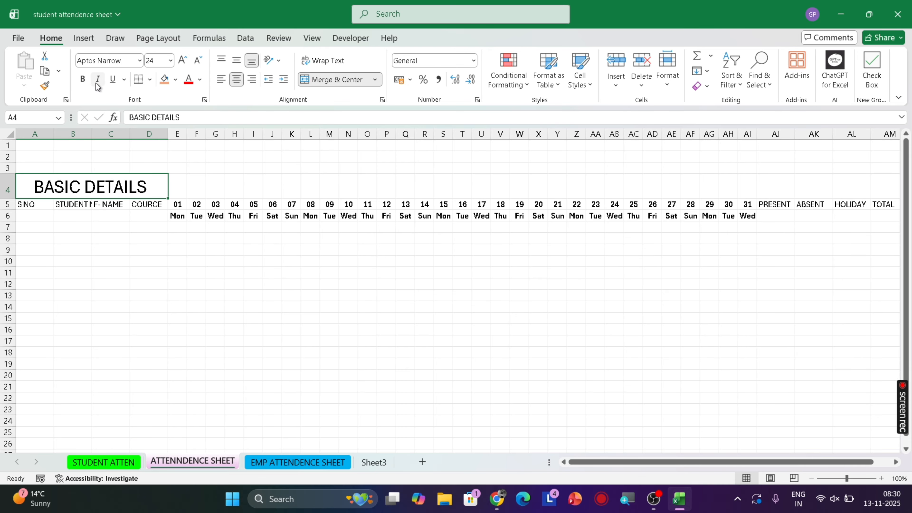
click(83, 78)
Give the BASIC DETAILS heading a yellow fill and a black font colour
click(175, 80)
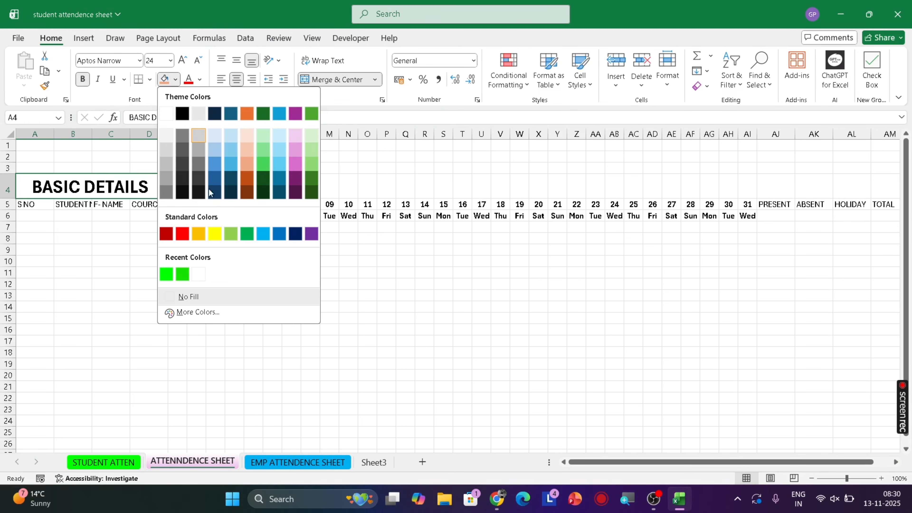
click(216, 235)
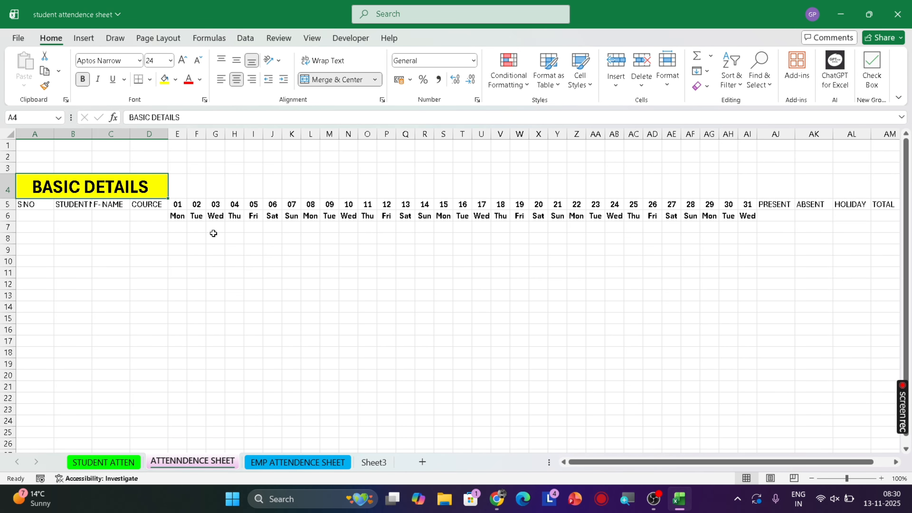
click(188, 79)
click(199, 79)
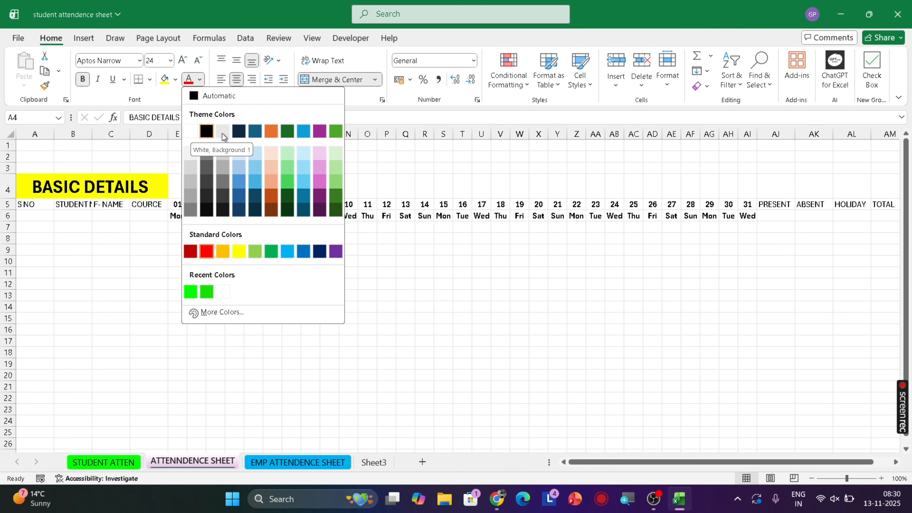
click(206, 131)
click(215, 249)
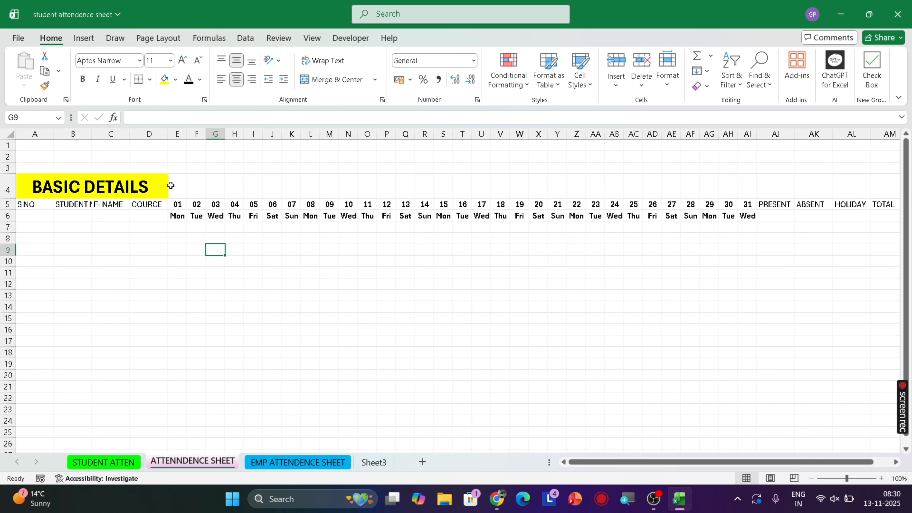
Make the headings in A5:D5 bold and center them horizontally
click(172, 236)
drag(38, 202, 149, 200)
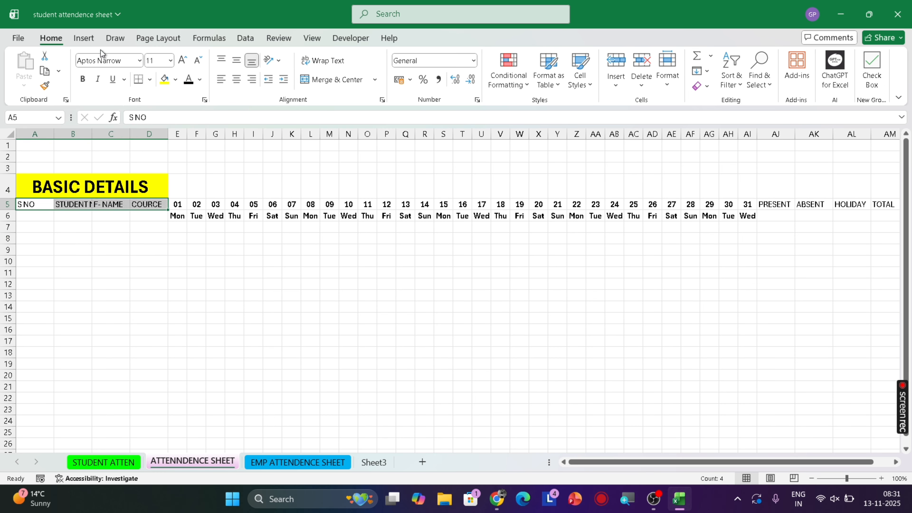
click(82, 79)
click(139, 249)
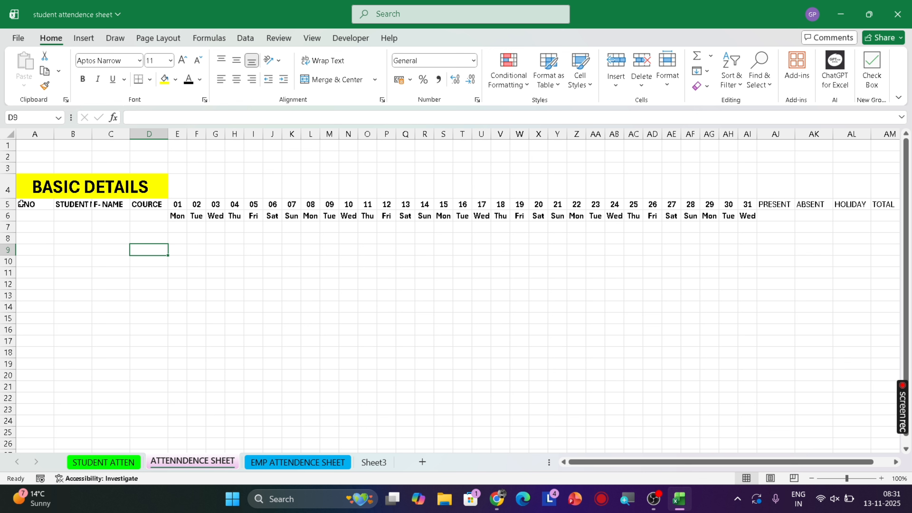
drag(40, 203, 161, 205)
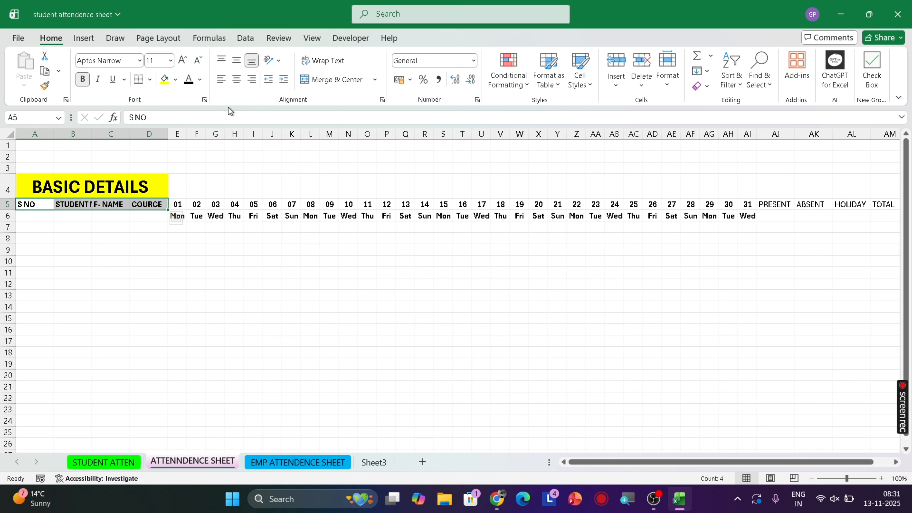
click(236, 79)
click(196, 249)
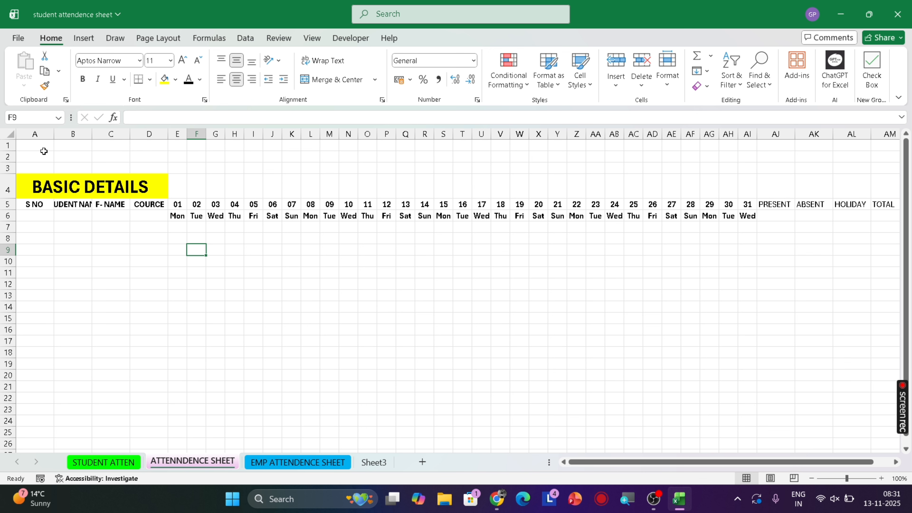
Enter the title STUDENT ATTENDENCE SHEET DECEMBER MONTH in cell A1
click(41, 145)
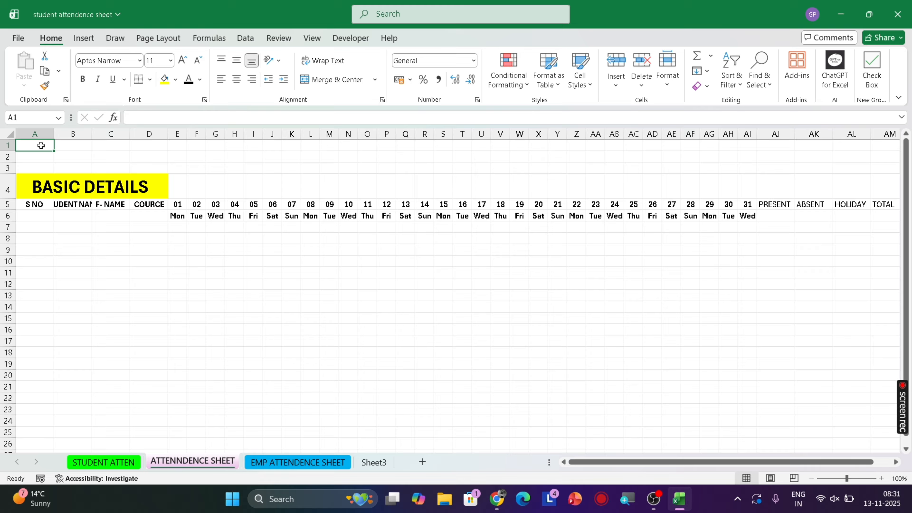
text(STUD)
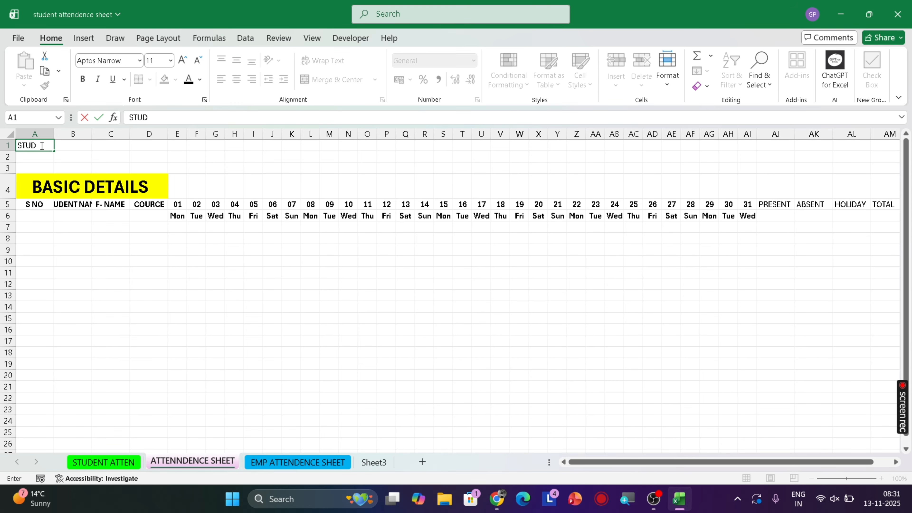
text(ENT ATTENDENC)
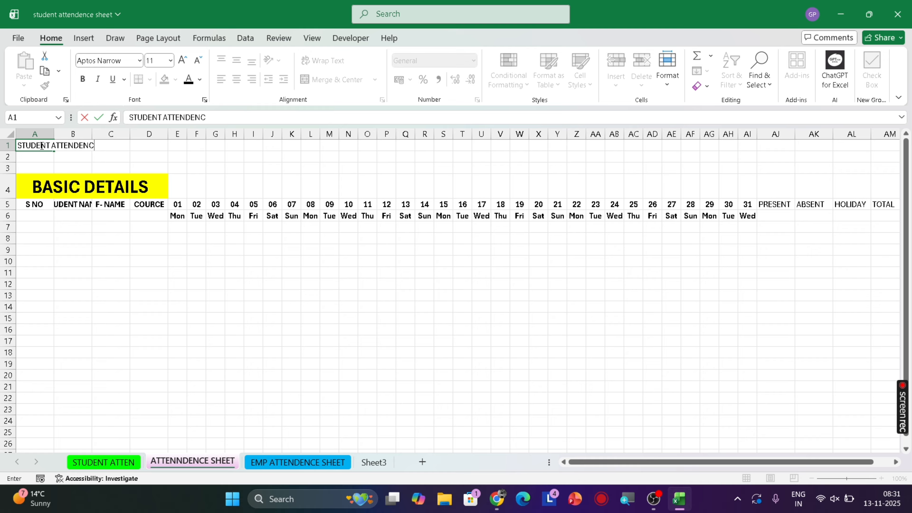
text(E SHEET DECE)
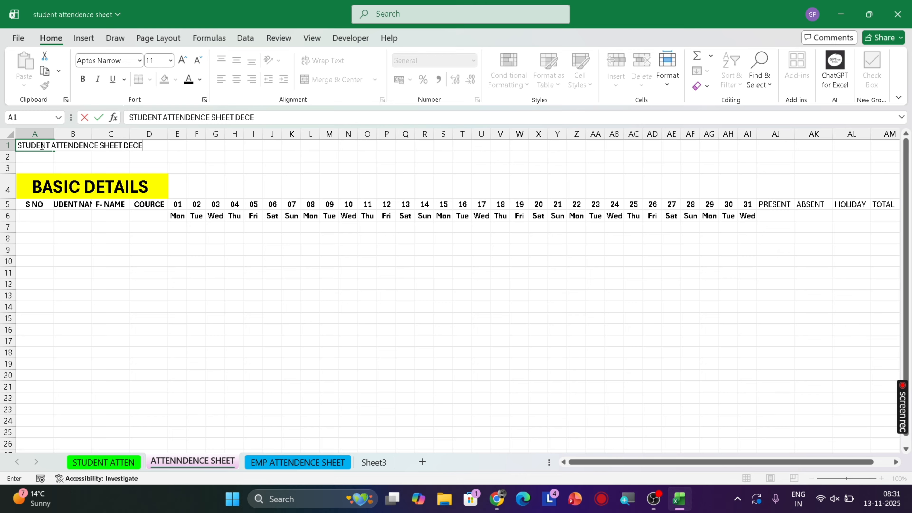
text(MBER MONTH)
key(Return)
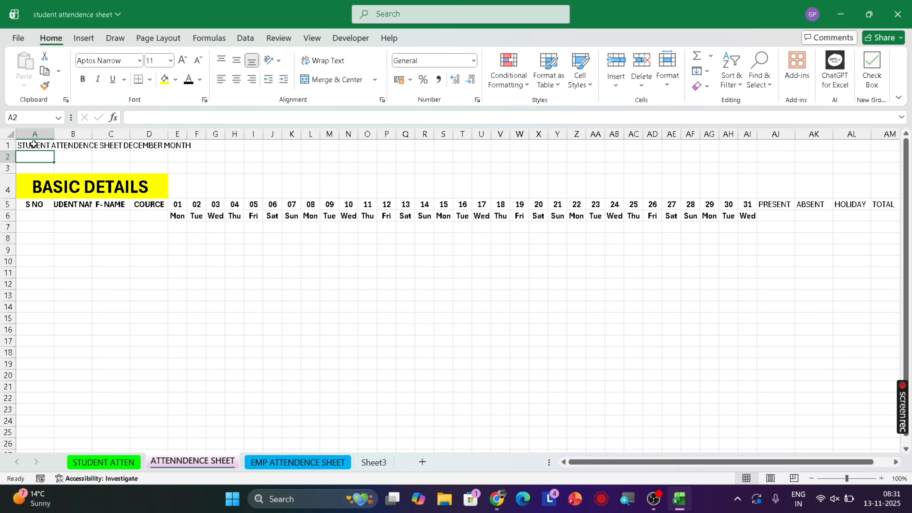
Merge and center the sheet title across A1:AM2
drag(33, 144, 38, 155)
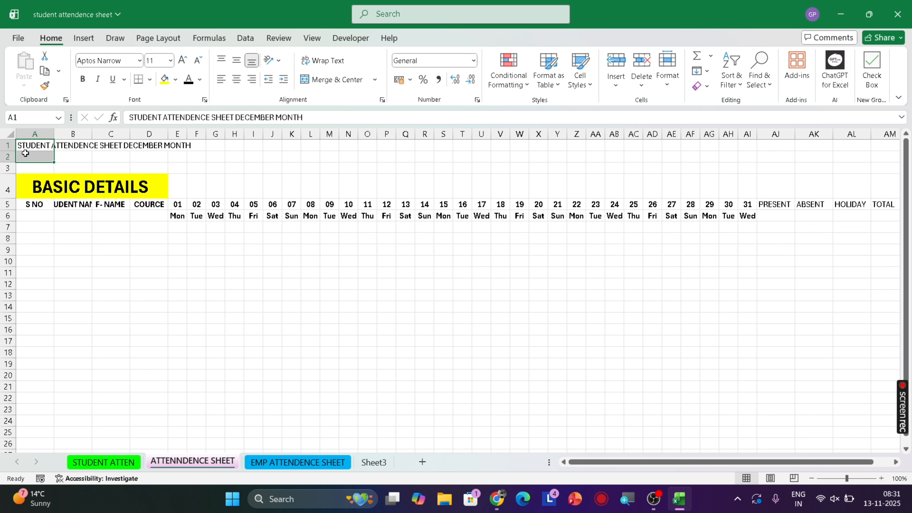
drag(24, 144, 828, 155)
click(338, 79)
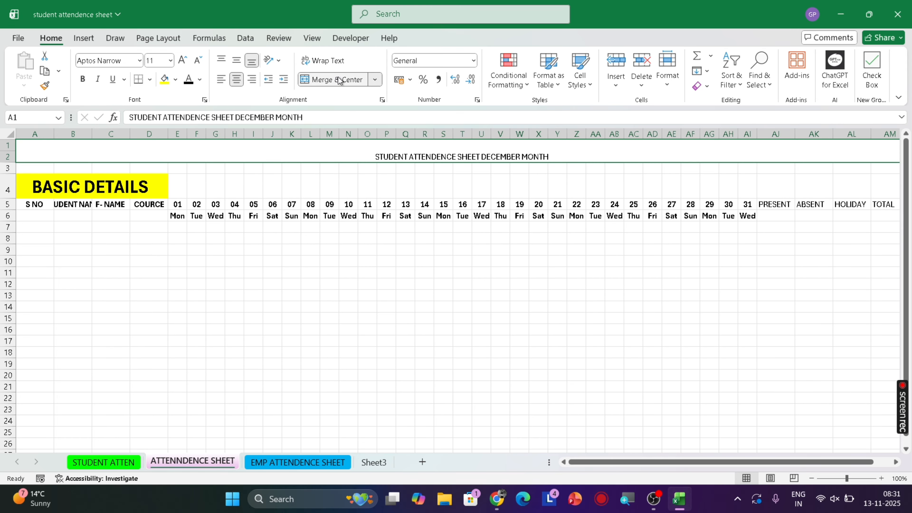
Enlarge the sheet title to font size 36 and increase the height of row 2 to fit it
click(182, 61)
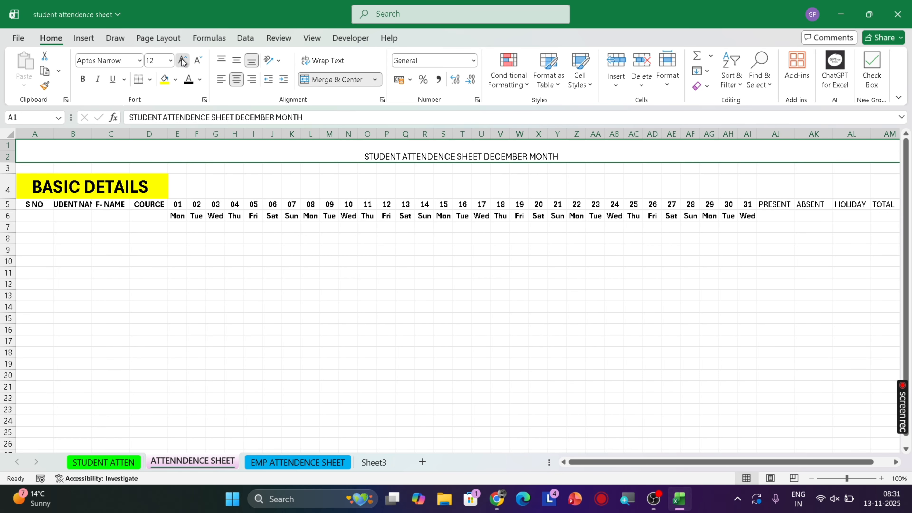
click(183, 60)
click(182, 60)
click(183, 60)
click(182, 60)
click(182, 60)
click(182, 60)
click(182, 60)
click(183, 60)
click(182, 60)
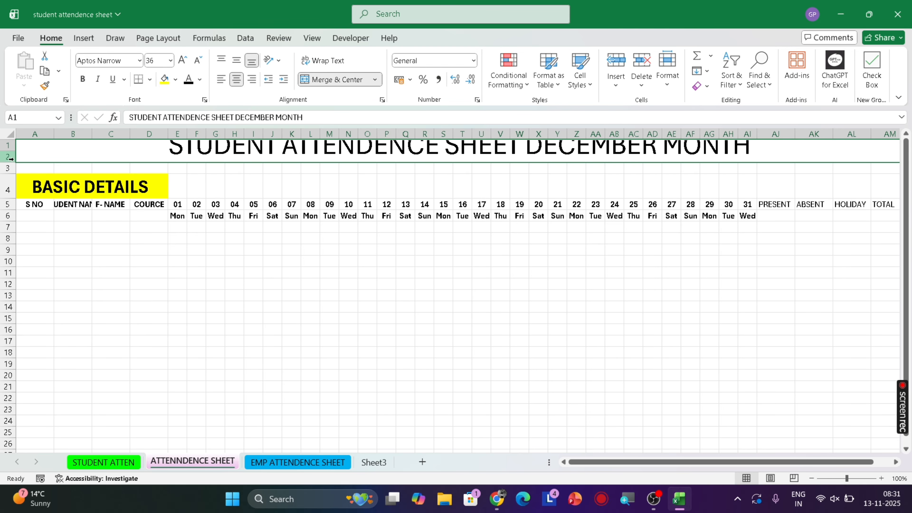
drag(14, 162, 14, 185)
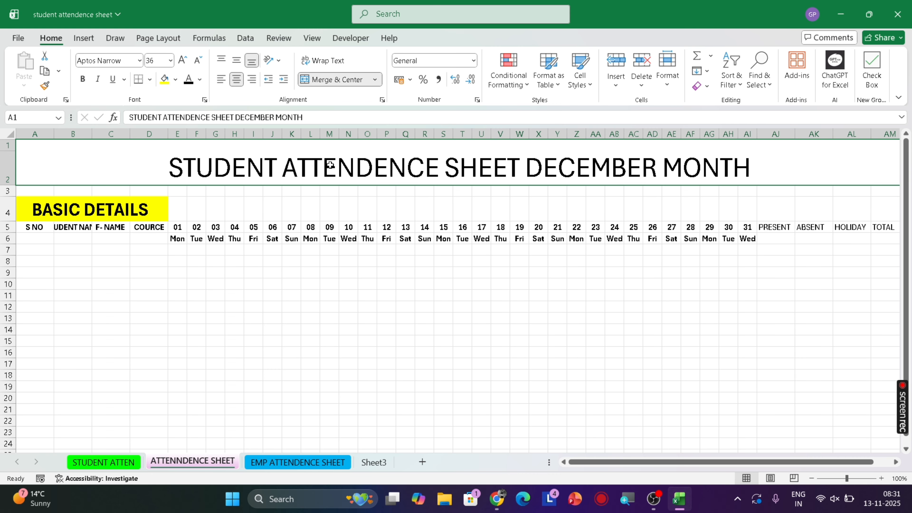
Give the sheet title a green fill and a white font colour
click(176, 79)
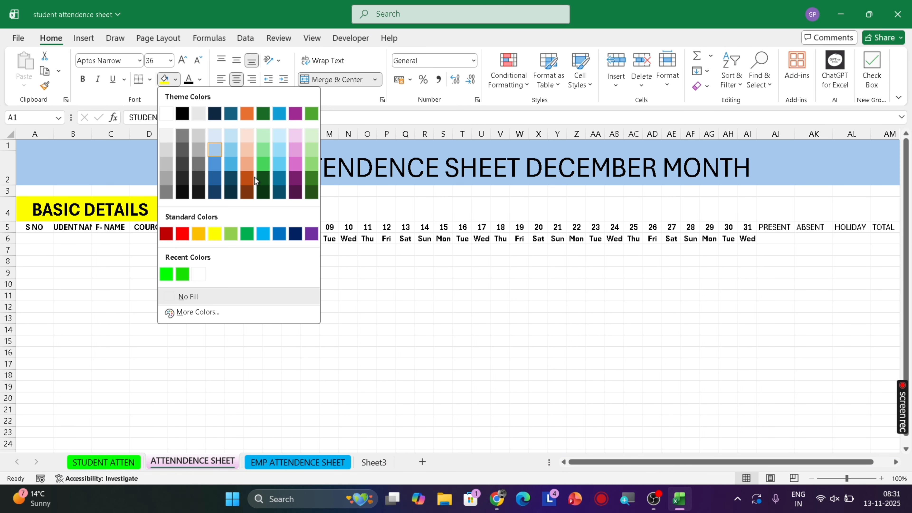
click(264, 159)
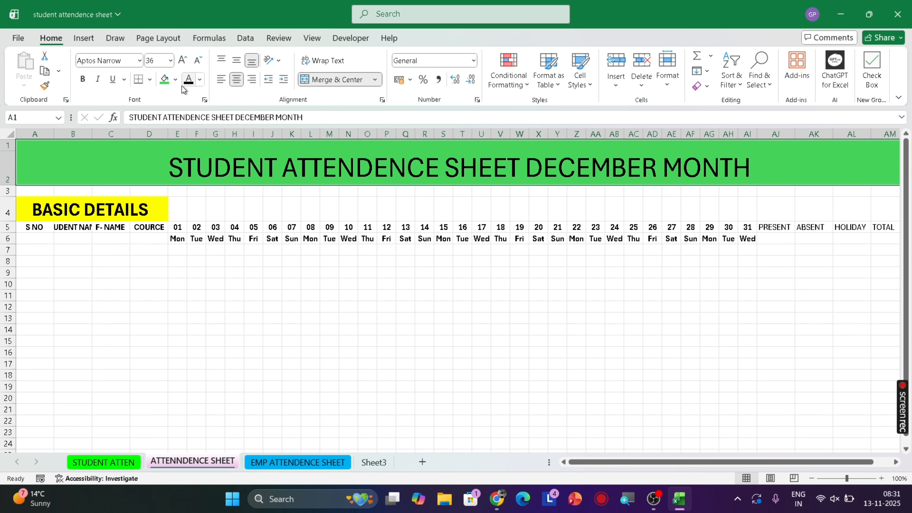
click(200, 79)
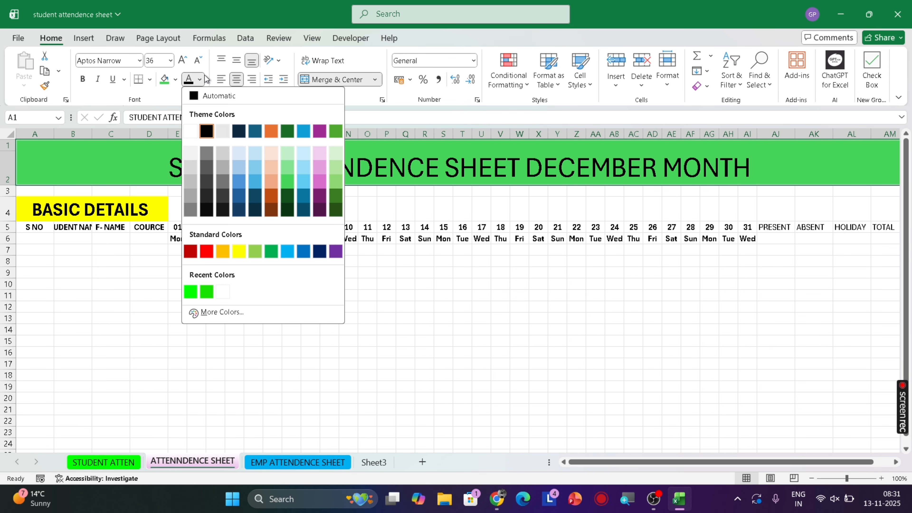
click(194, 129)
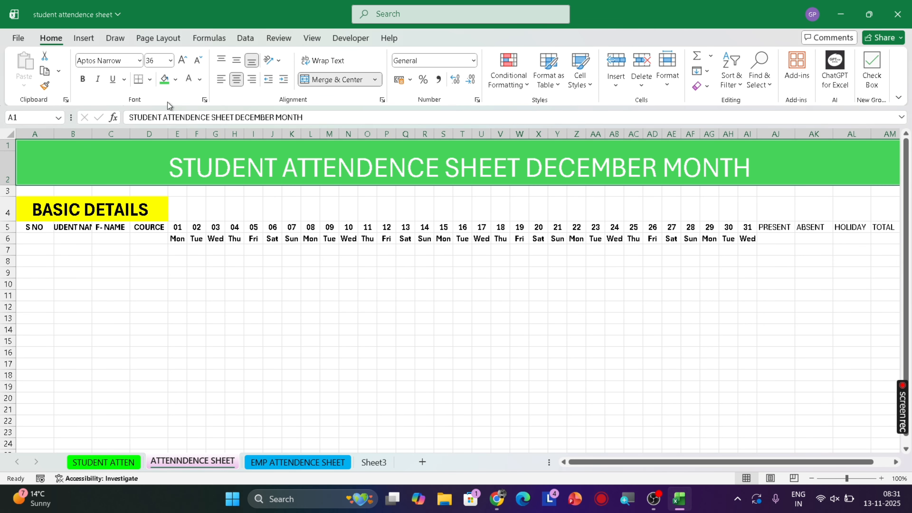
Make the sheet title bold, middle-align it vertically and set its font size to 48
click(85, 80)
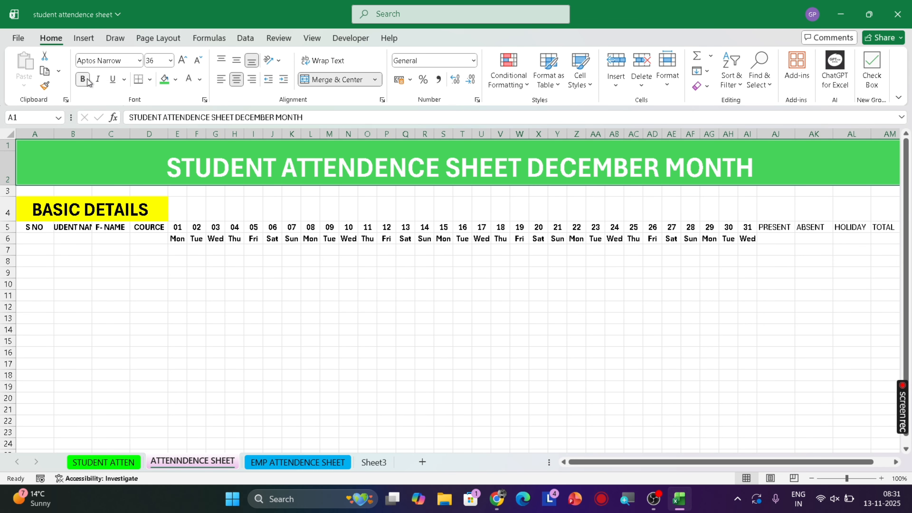
click(237, 62)
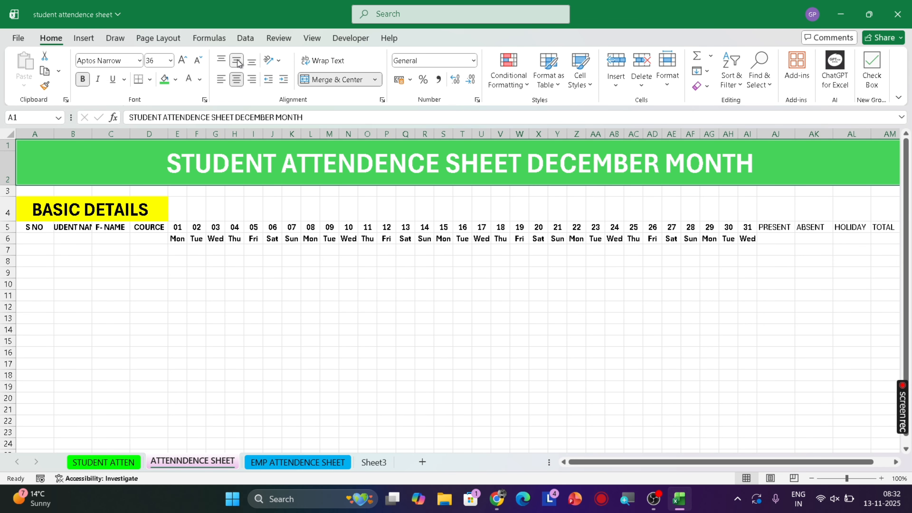
click(182, 61)
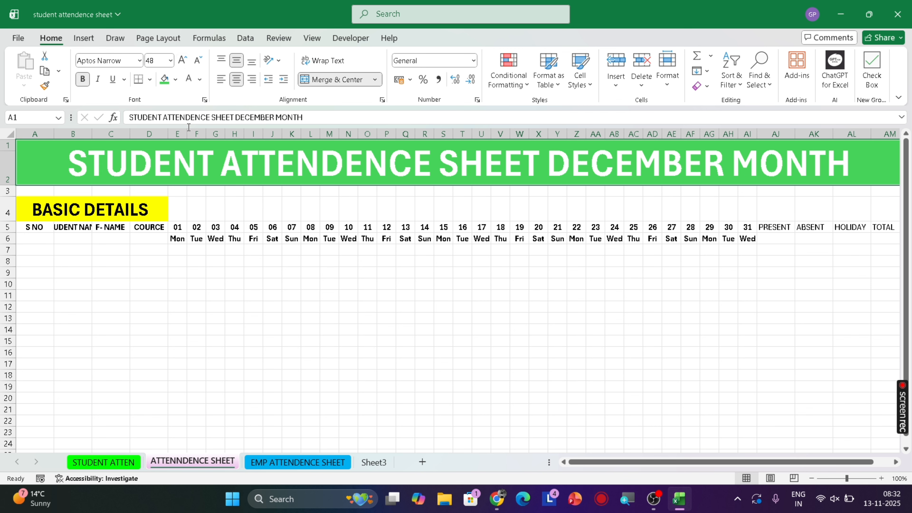
click(252, 192)
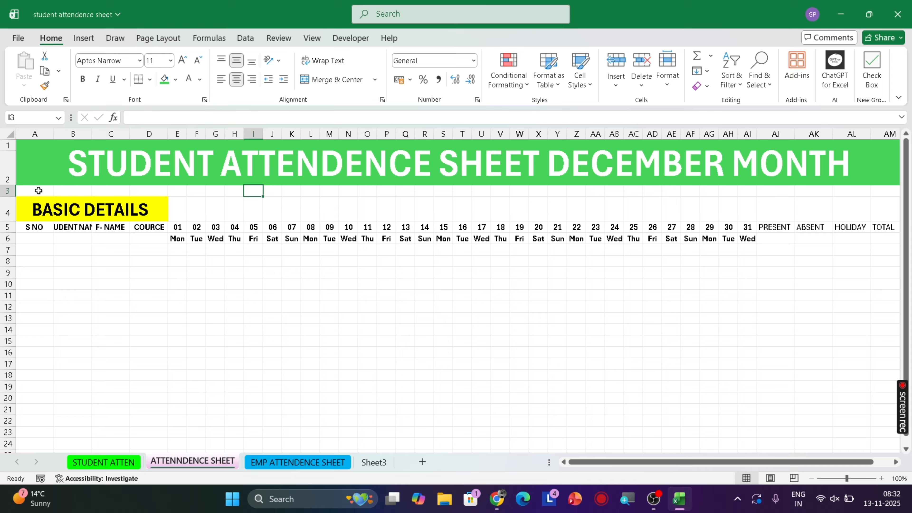
Merge the BASIC DETAILS heading over A3:D4, middle-align it vertically and set its font size to 26
drag(38, 190, 153, 206)
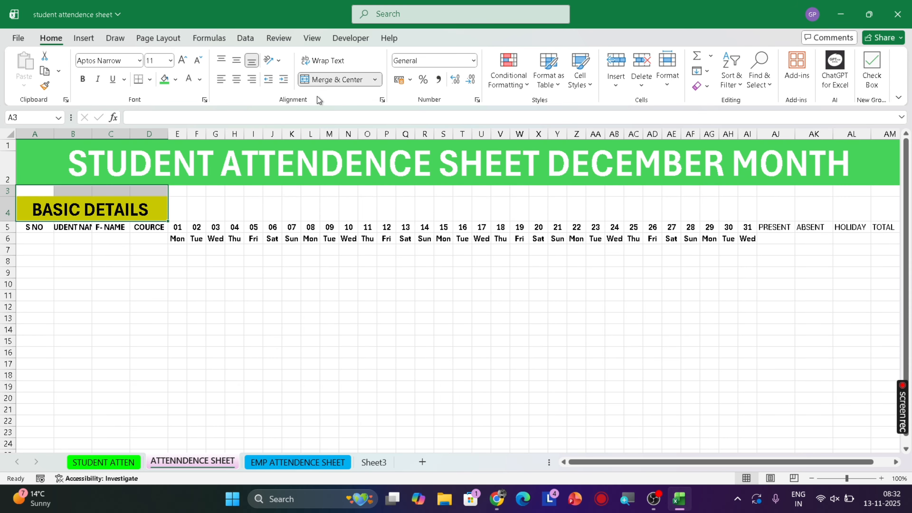
click(324, 78)
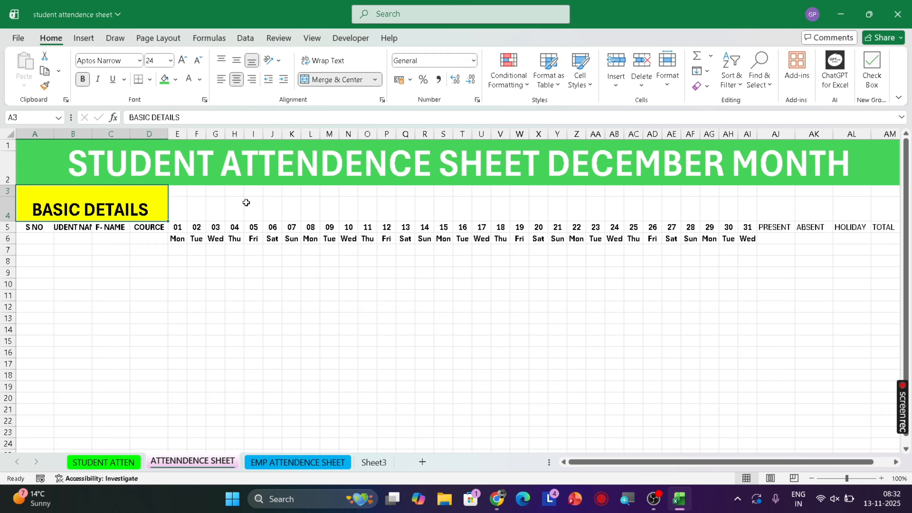
click(236, 61)
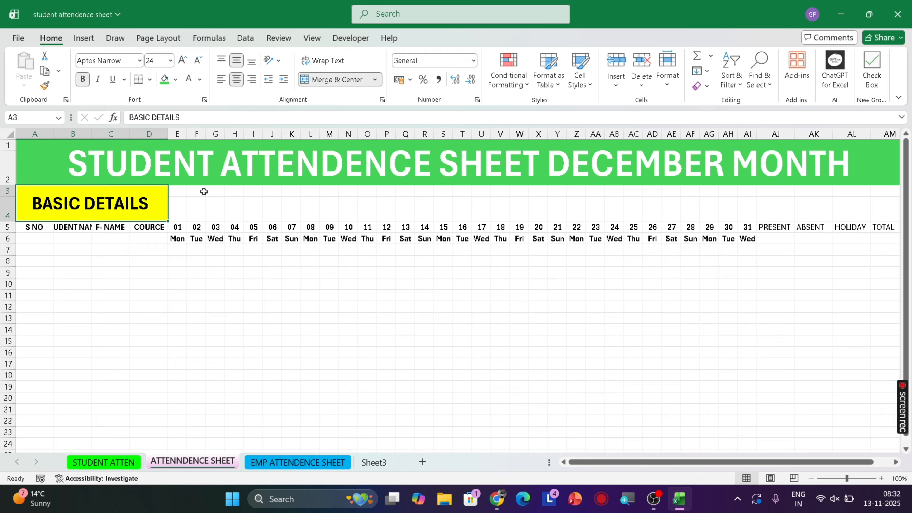
click(184, 61)
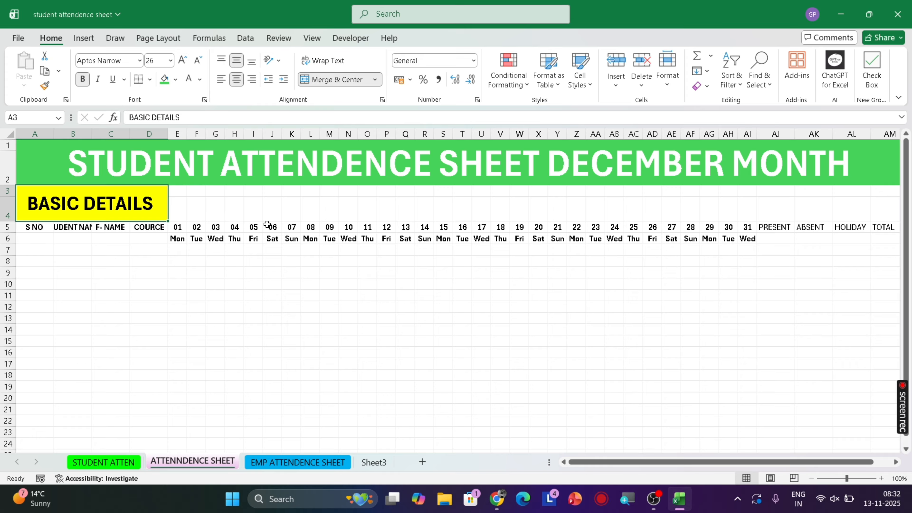
click(293, 210)
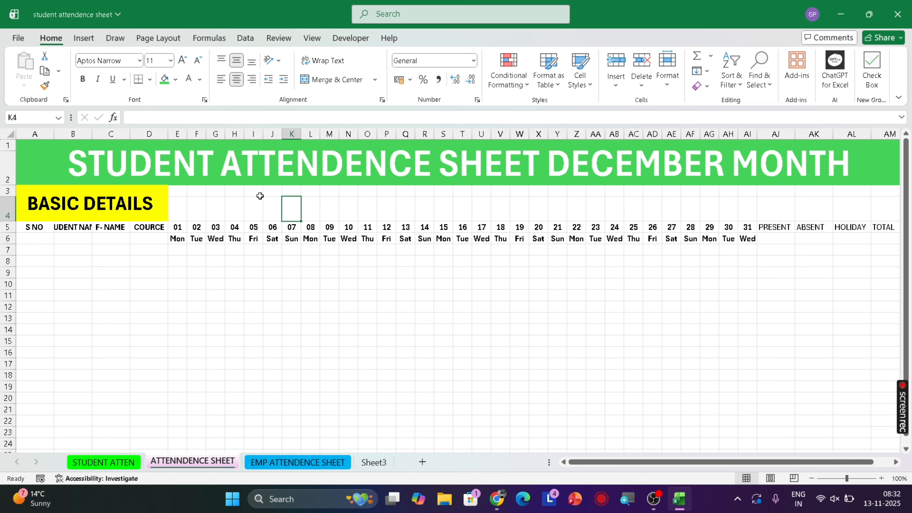
Check the class, month and year headings on the STUDENT ATTEN sheet and enter CLASS in F4 of the ATTENNDENCE SHEET
click(120, 462)
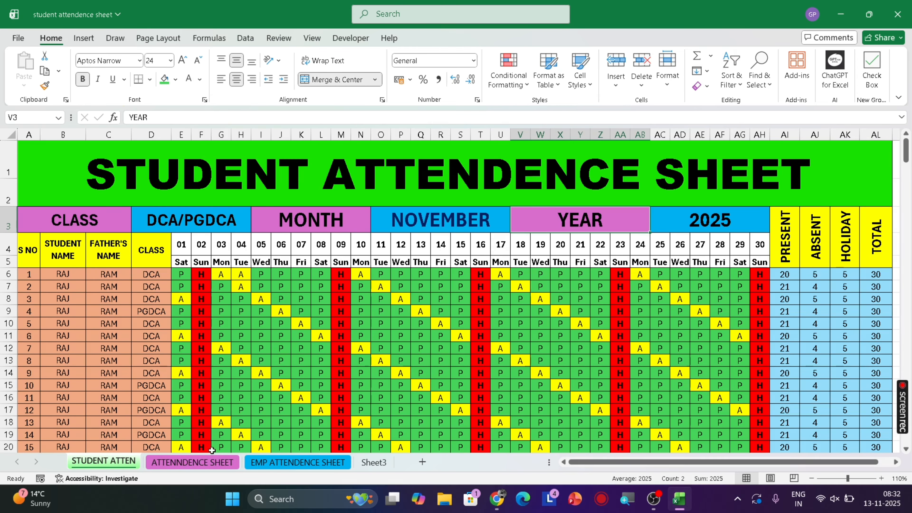
click(214, 464)
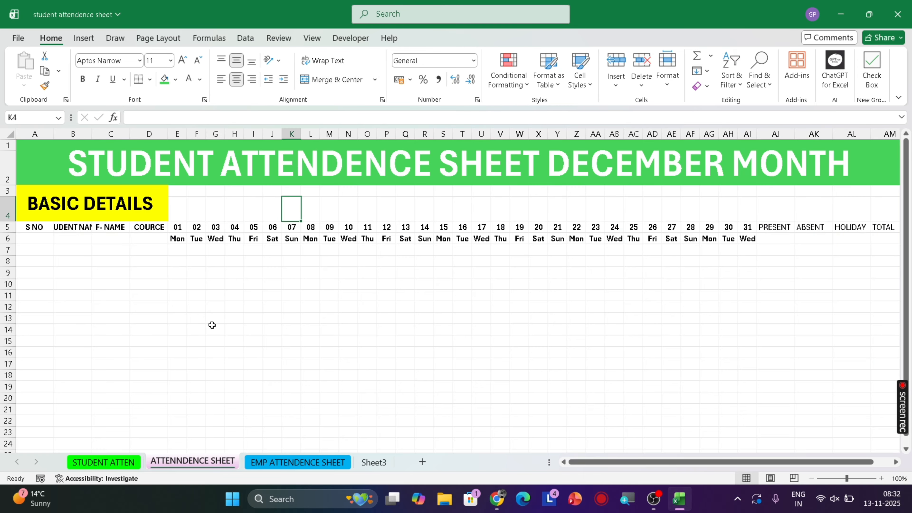
click(196, 201)
text(CLASS)
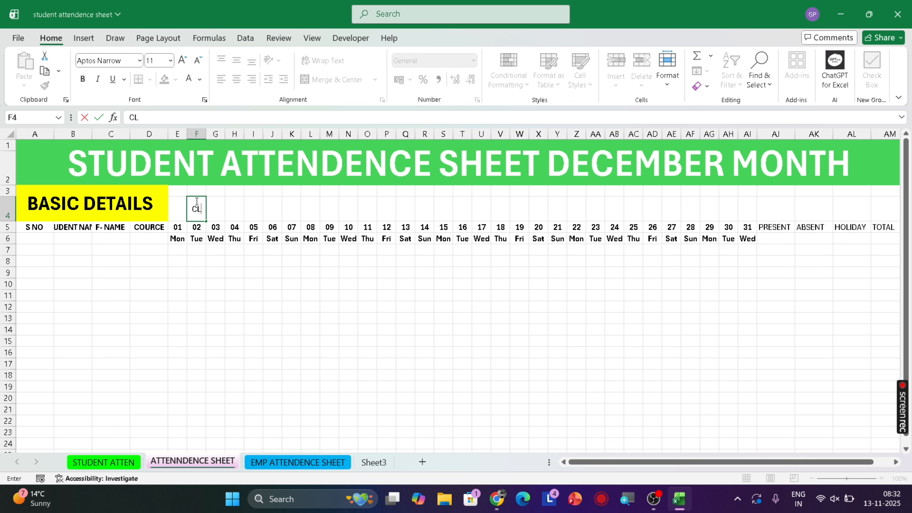
Enter the label MONTH in cell K4
key(Right)
key(Right)
key(Right)
key(Right)
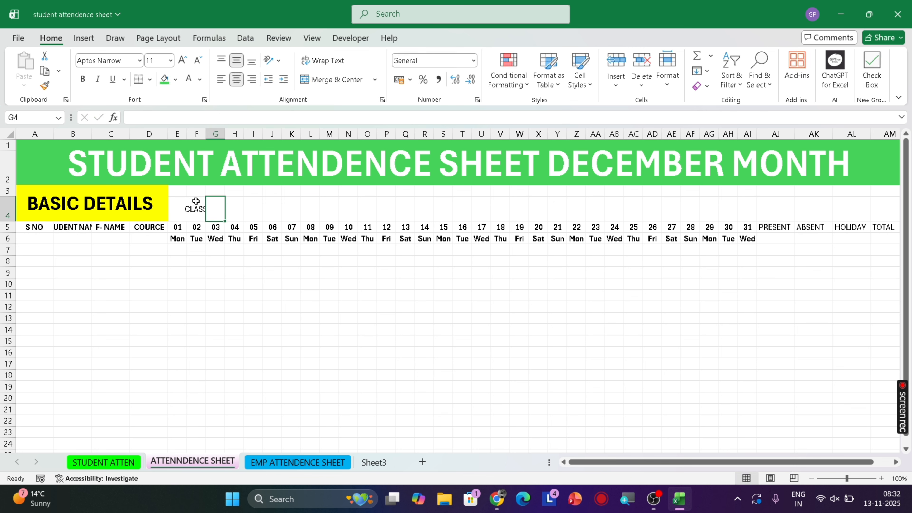
key(Right)
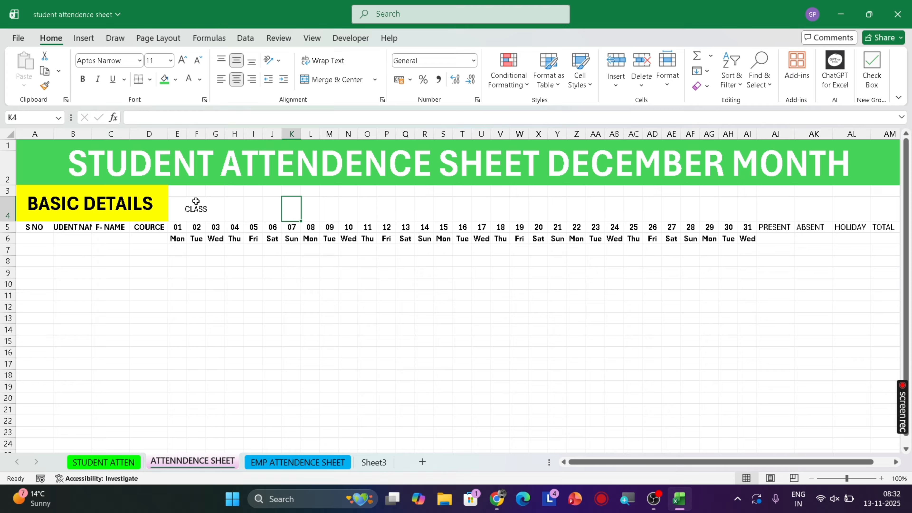
text(MONTH)
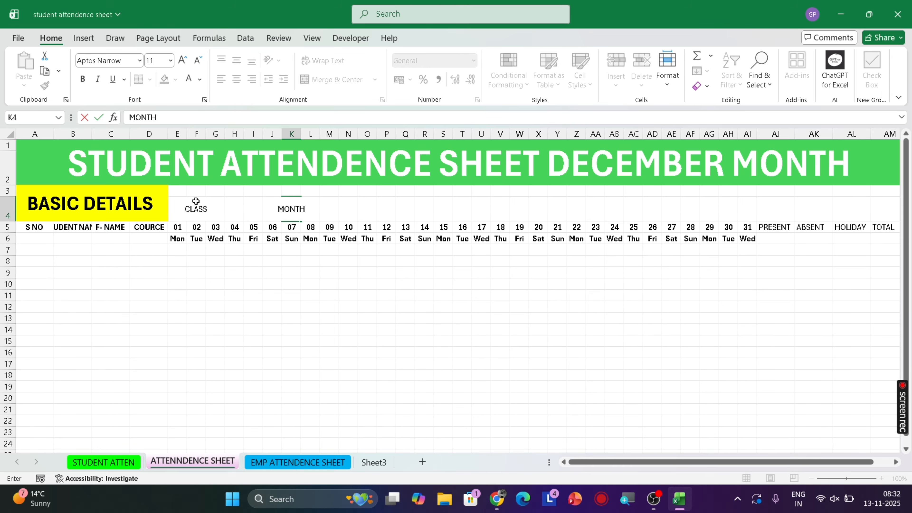
Enter the label YEAR in cell R4
key(Right)
key(Right)
key(Right)
key(Right)
key(Right)
key(Right)
key(Right)
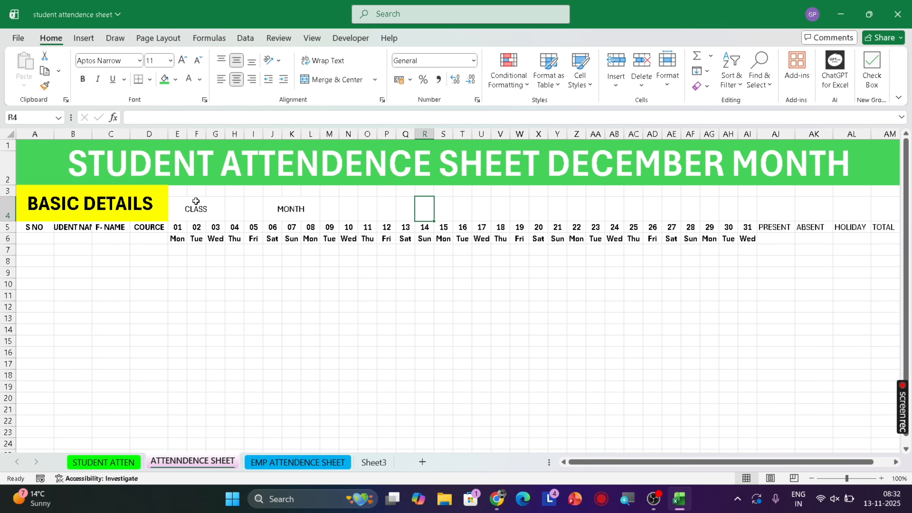
text(YEAR)
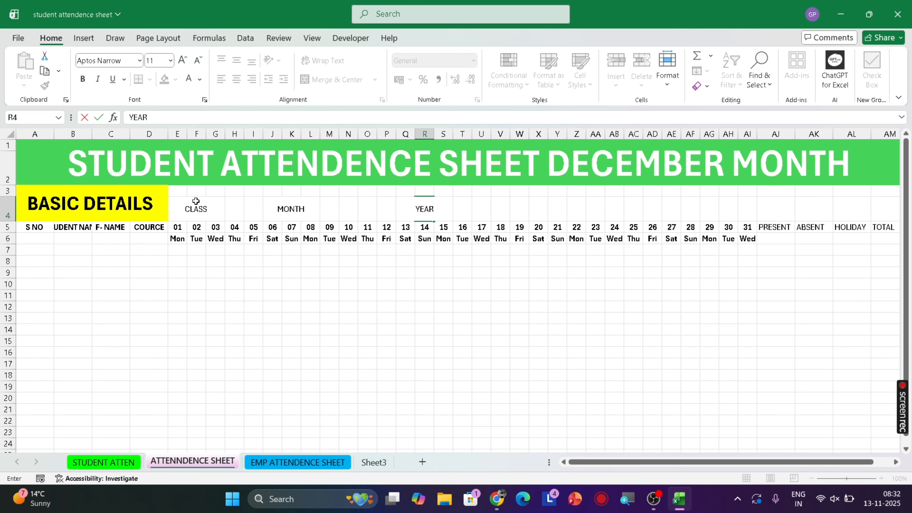
key(Right)
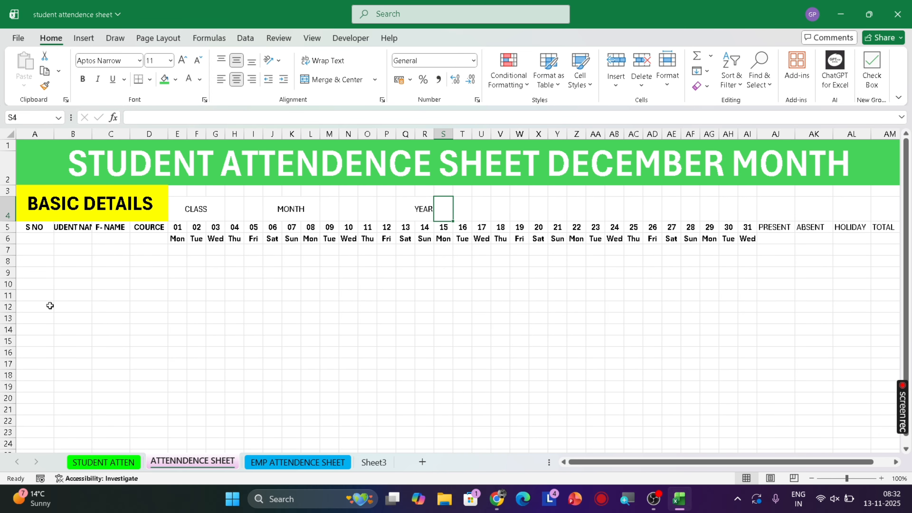
Check the heading row on the STUDENT ATTEN sheet, then merge and centre CLASS over E3:G4 of the ATTENNDENCE SHEET in bold
click(122, 461)
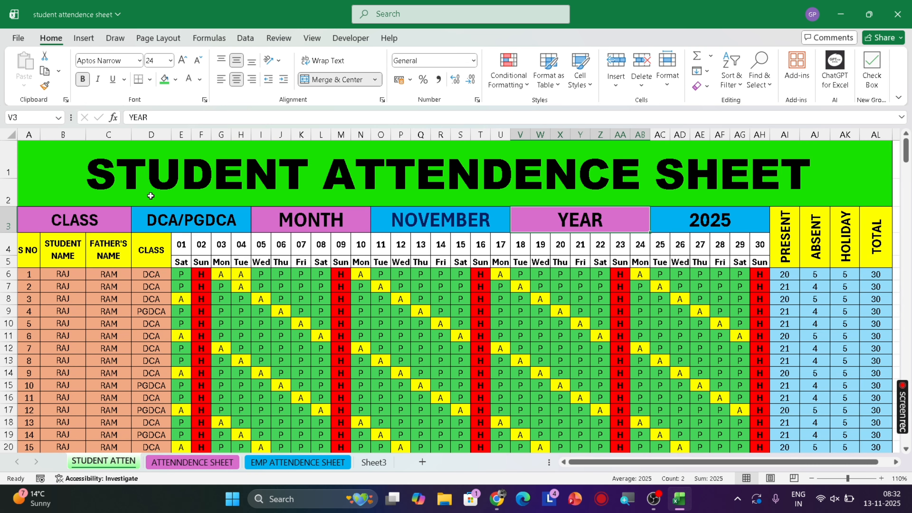
click(187, 463)
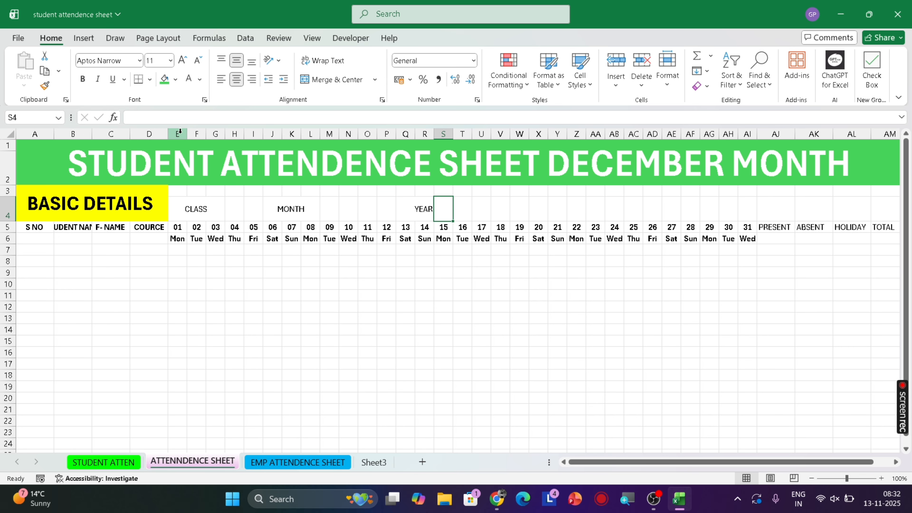
drag(176, 192, 210, 208)
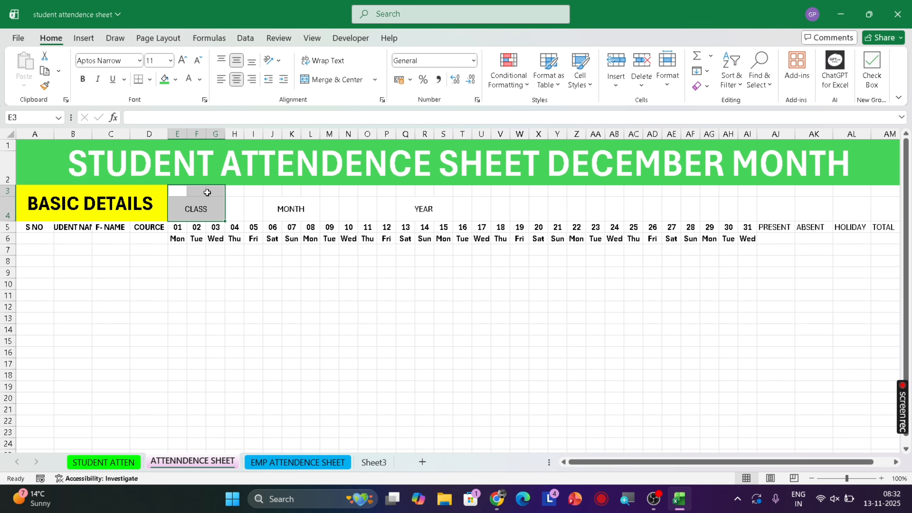
click(337, 79)
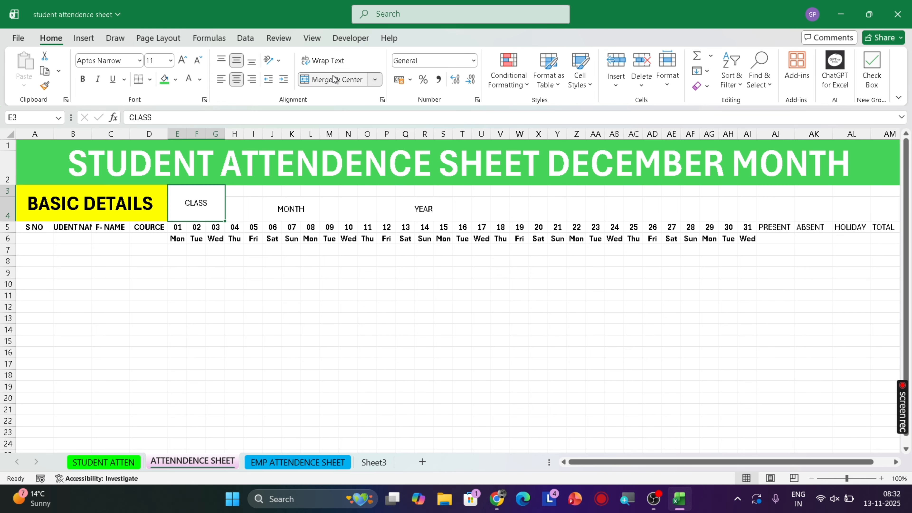
click(83, 81)
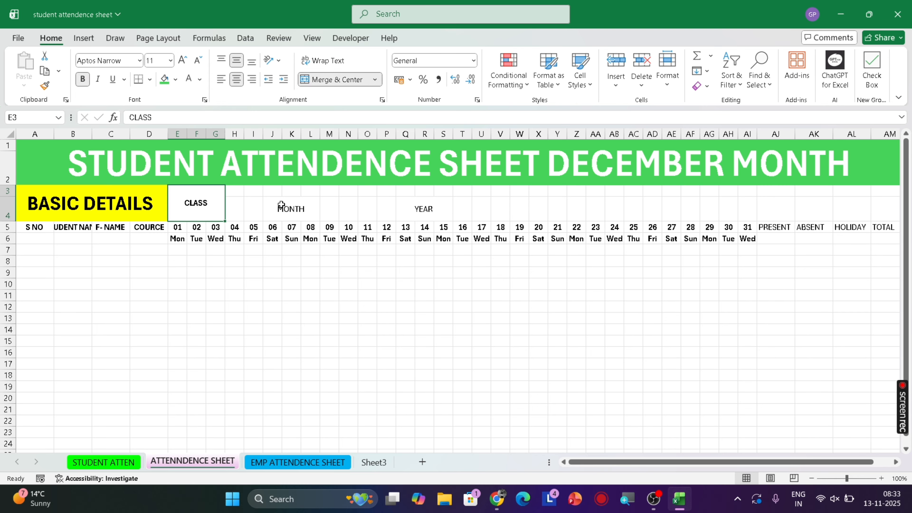
Merge and centre H3:J4, enter DCA and PGDCA on two lines in it, and make the text bold
click(292, 208)
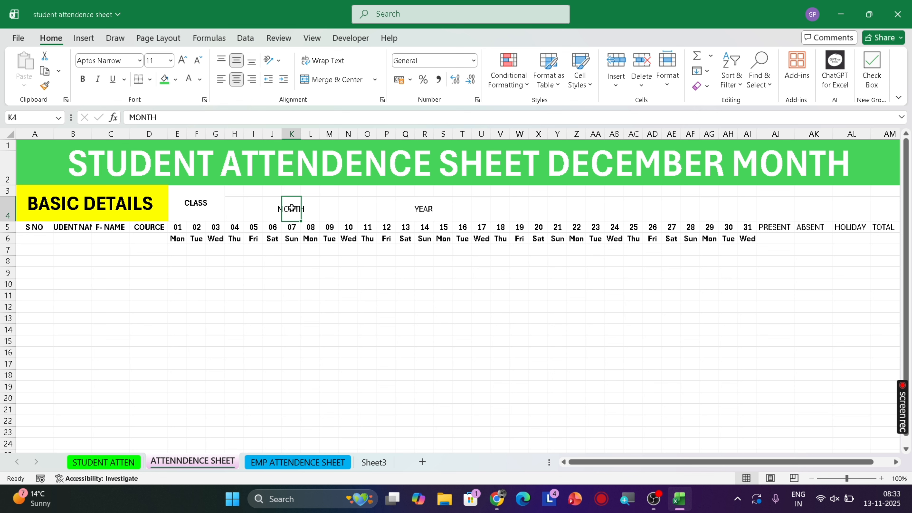
drag(233, 191, 268, 209)
click(336, 80)
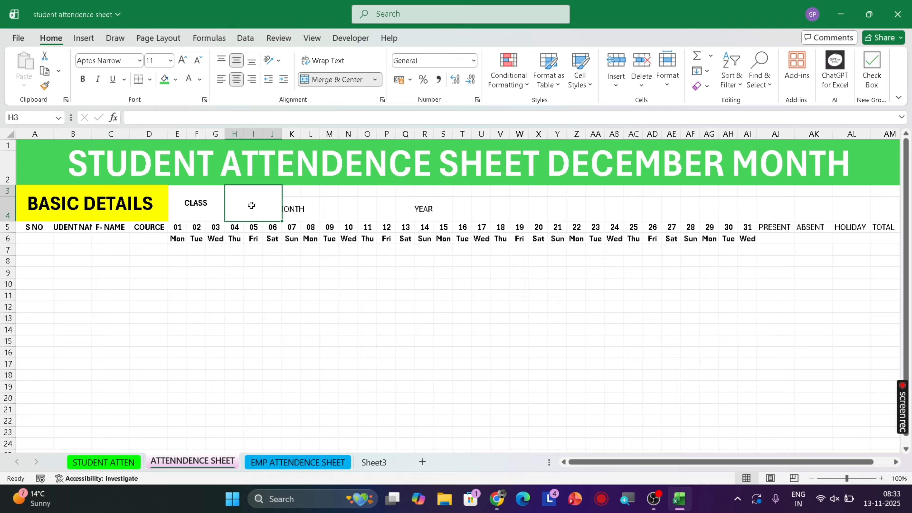
text(DCA)
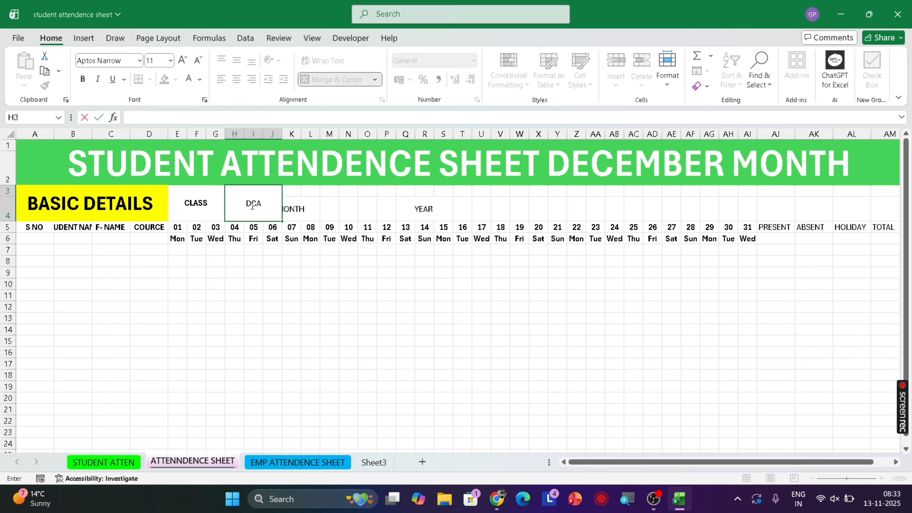
text(PGDCA)
key(Return)
click(251, 205)
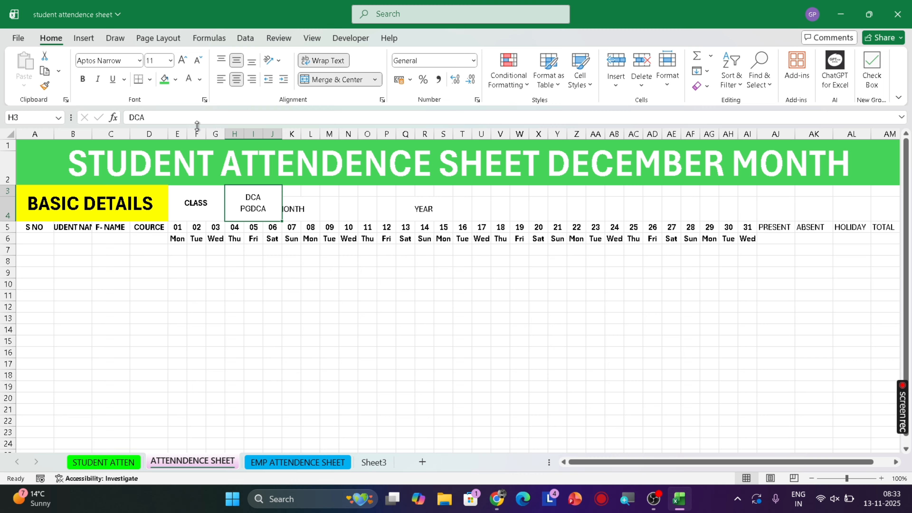
click(83, 78)
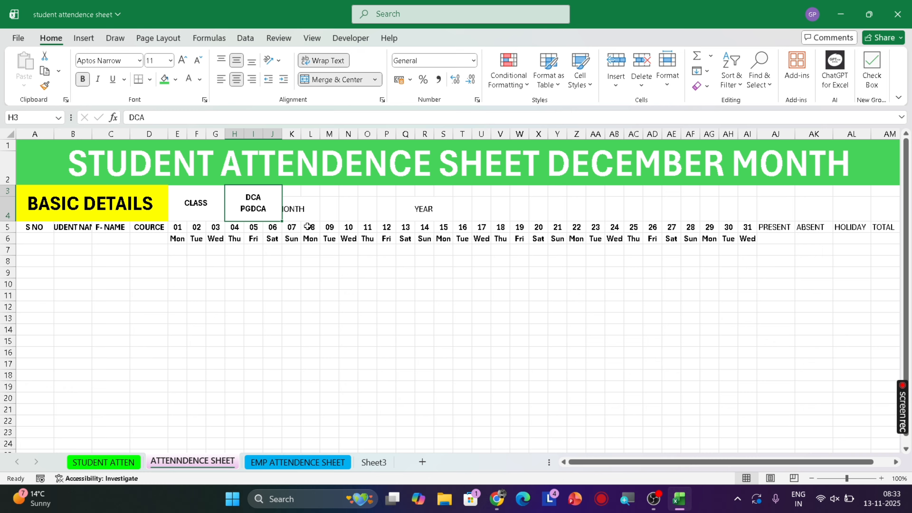
Merge and centre the MONTH label over K3:M4
click(295, 206)
drag(290, 192, 336, 203)
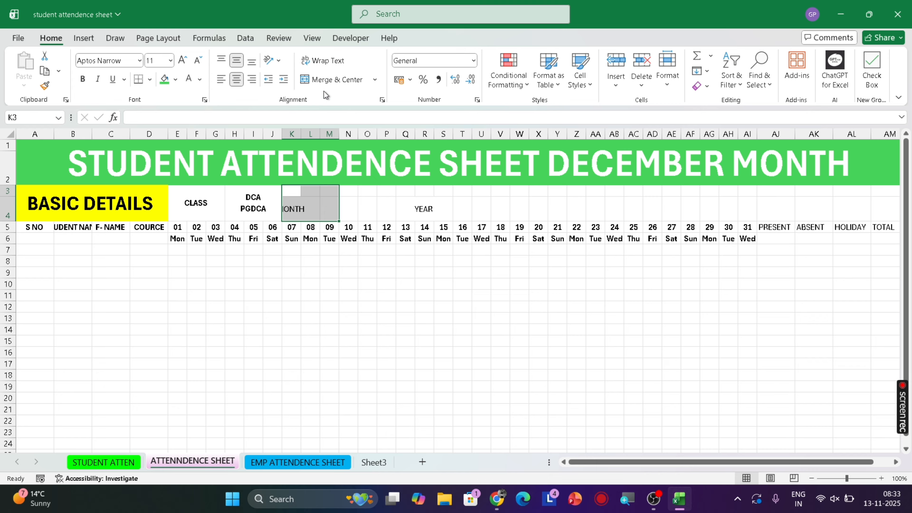
click(325, 78)
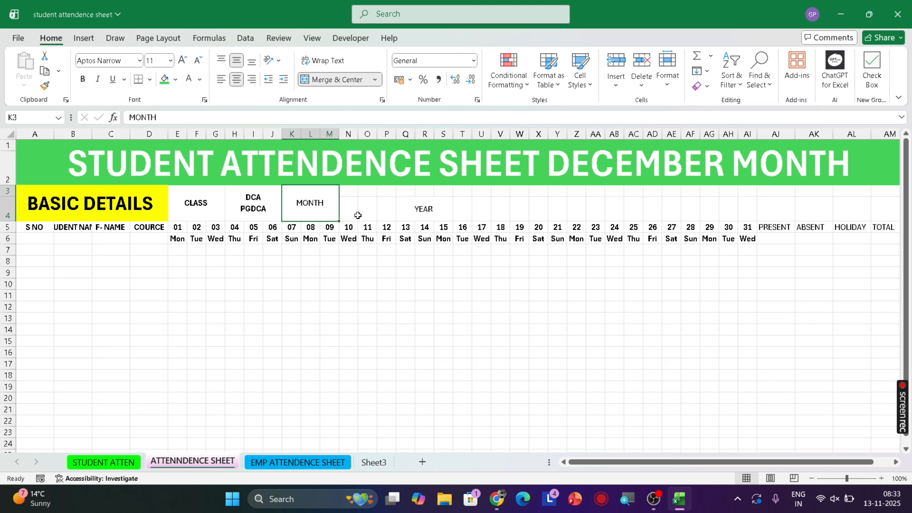
Merge and centre N3:P4 and enter DEC as the month
drag(343, 190, 390, 212)
click(337, 79)
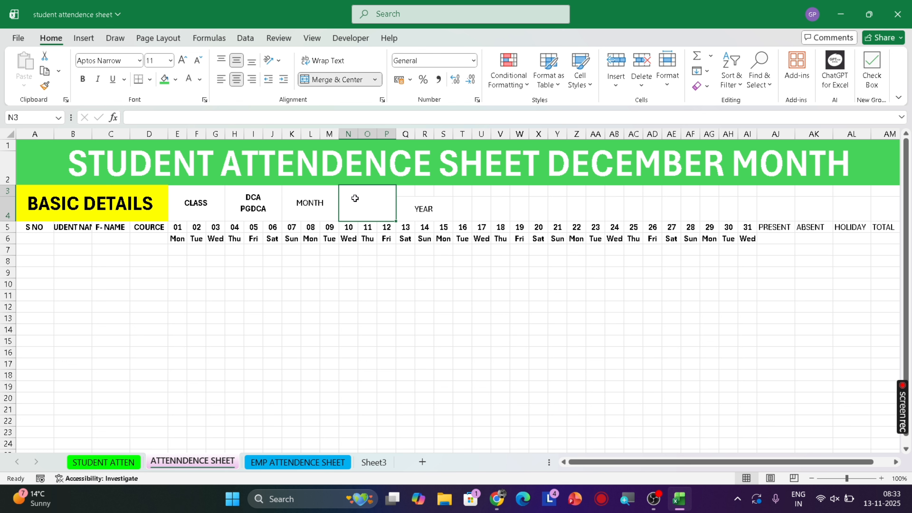
text(DEC)
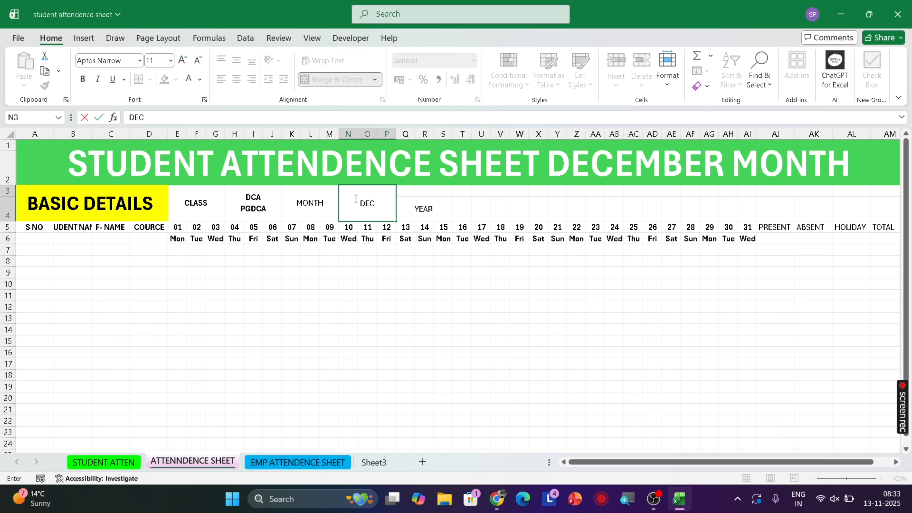
key(Tab)
key(Tab)
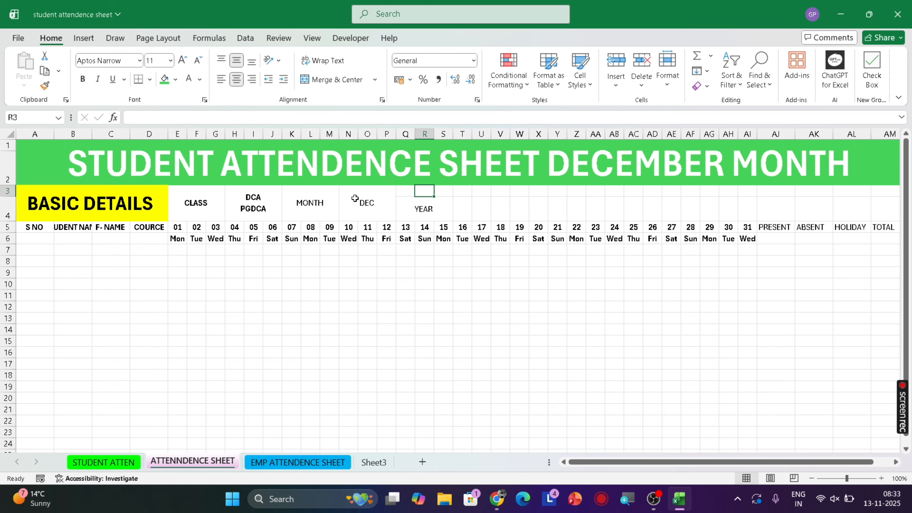
Merge and centre the YEAR label over Q3:S4
key(Left)
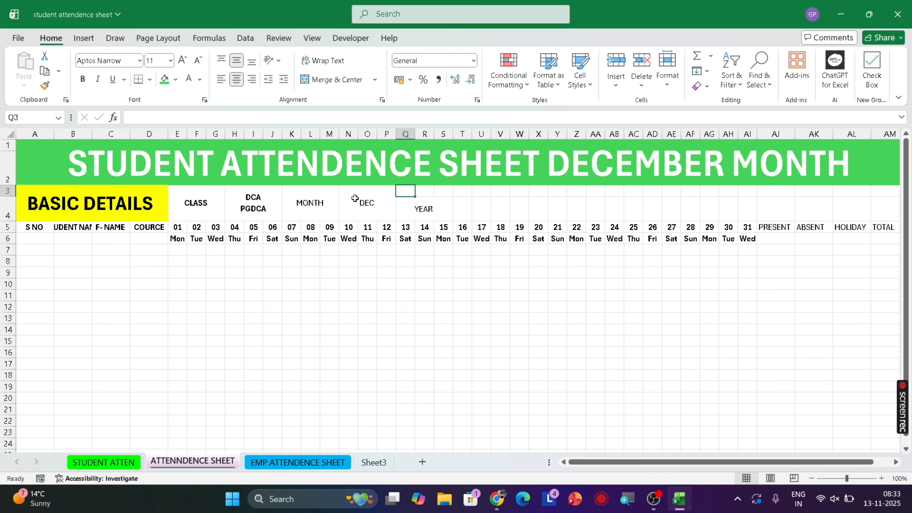
key(shift+Right)
key(shift+Right)
key(shift+Down)
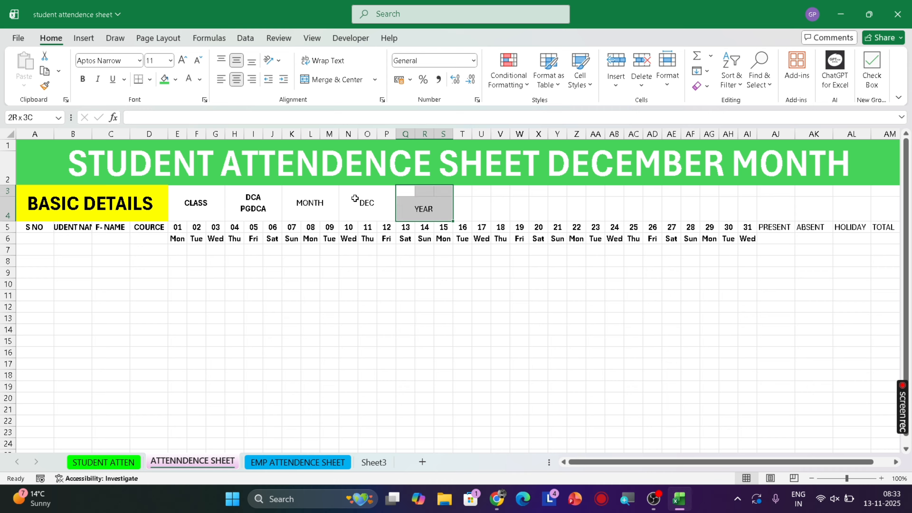
click(327, 77)
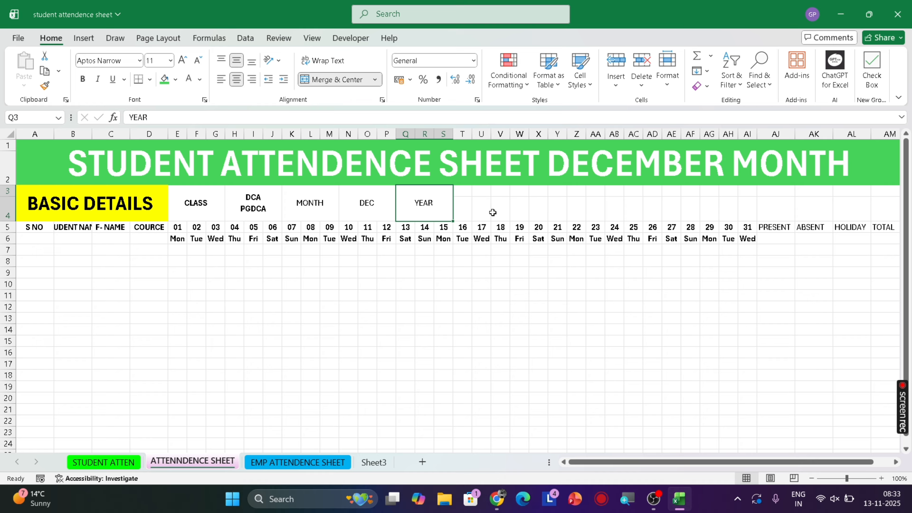
Merge and centre T3:W4 and enter 2025 as the year
drag(468, 193, 456, 142)
click(504, 224)
drag(461, 189, 520, 199)
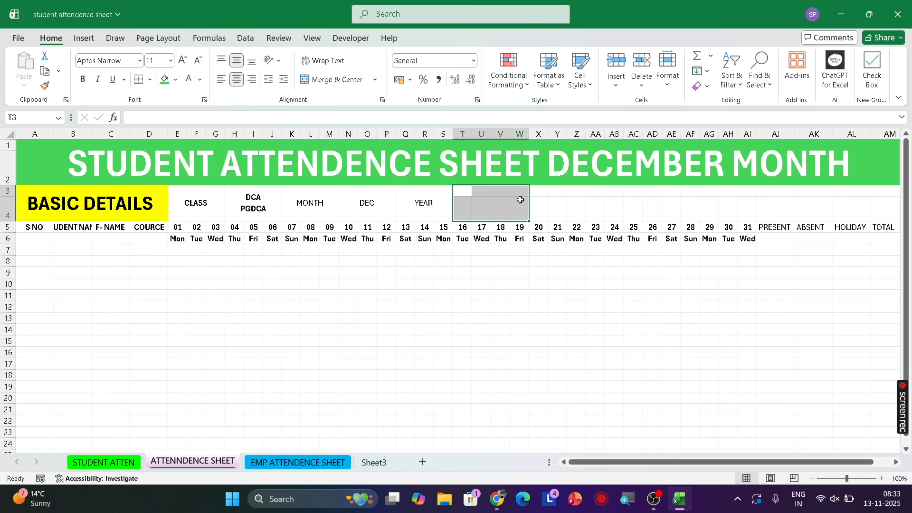
click(340, 82)
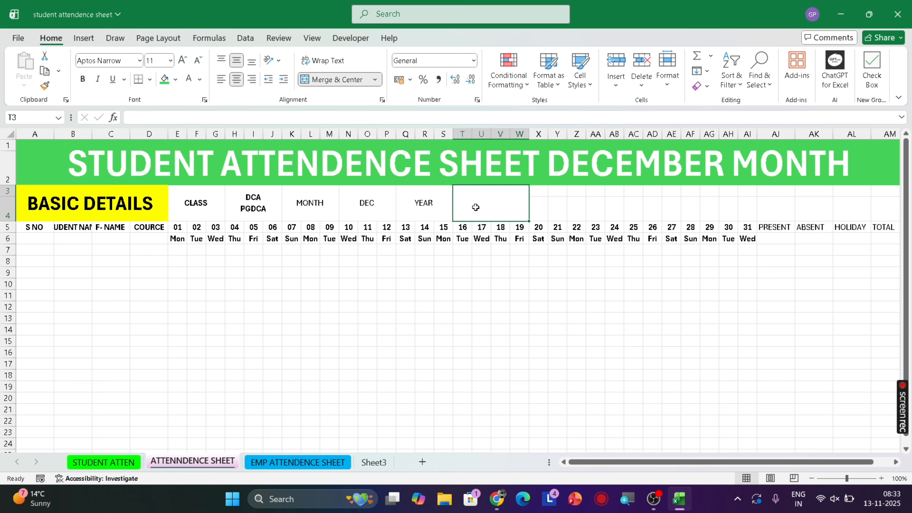
text(2025)
key(Return)
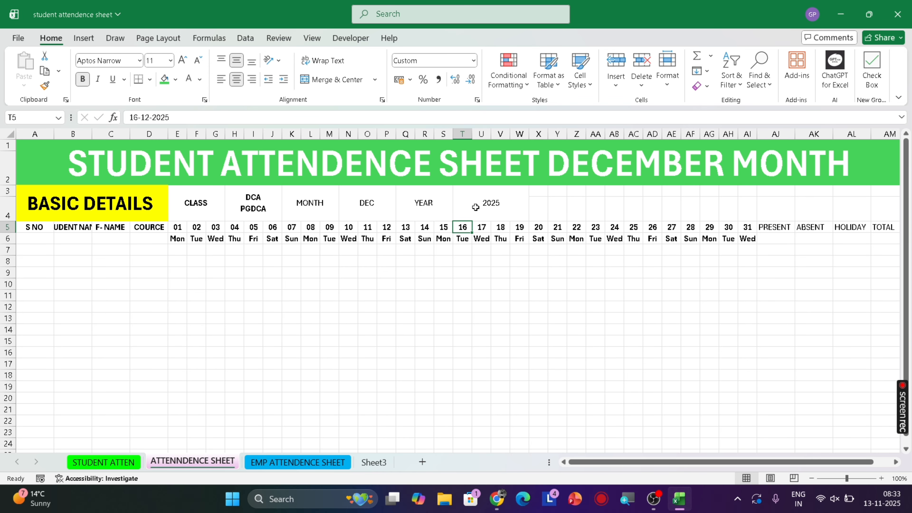
Merge and centre the empty heading cells X3:AM4 into one block
drag(543, 193, 806, 191)
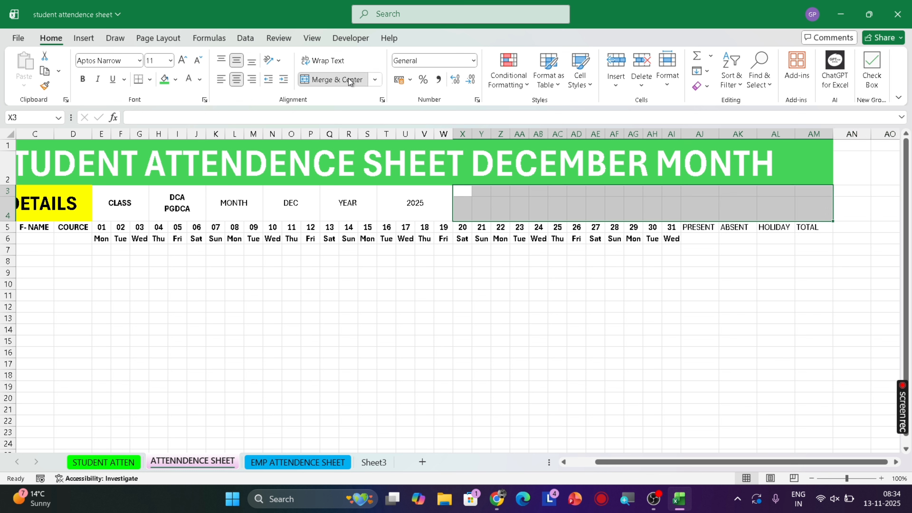
click(336, 80)
click(460, 340)
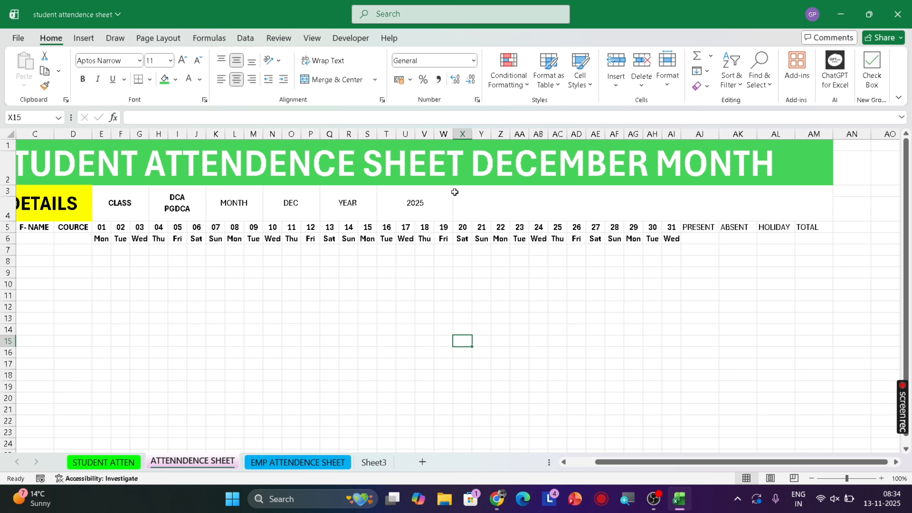
Make all the class, month and year headings in E3:W4 bold and set their font size to 16
click(90, 210)
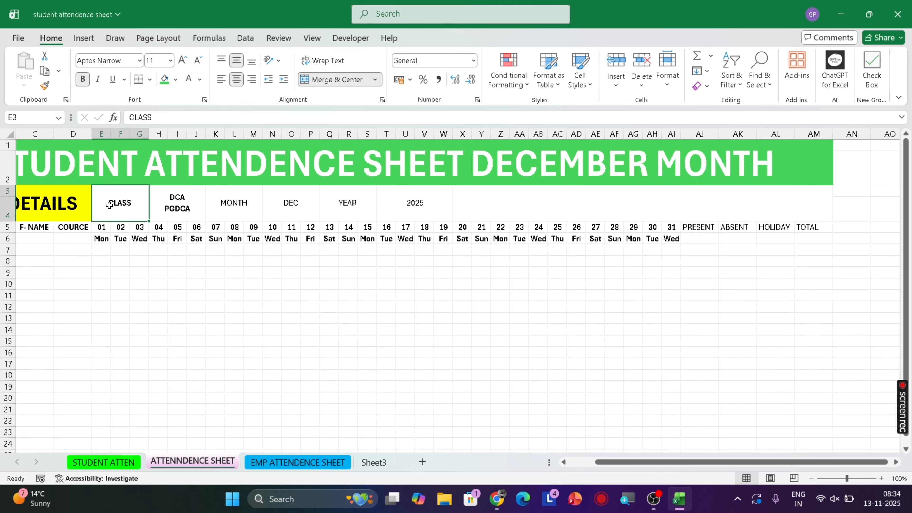
drag(110, 204, 413, 205)
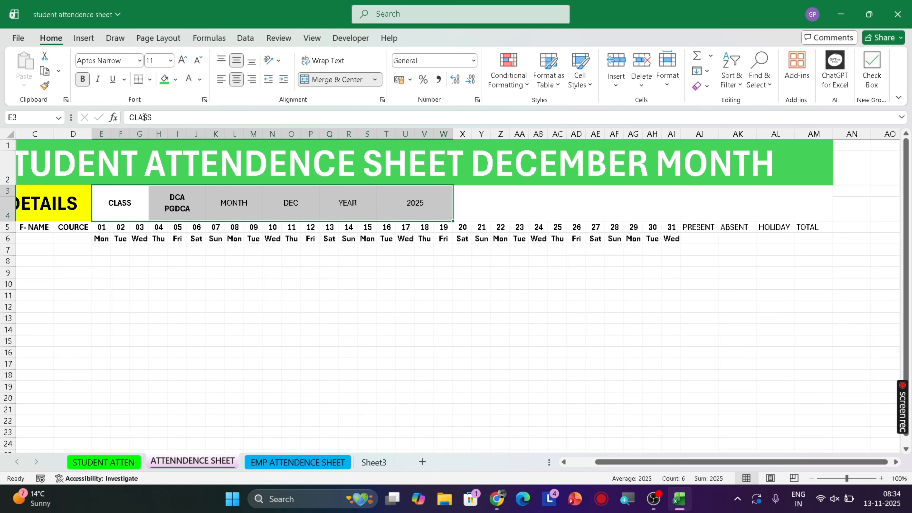
click(83, 80)
click(83, 79)
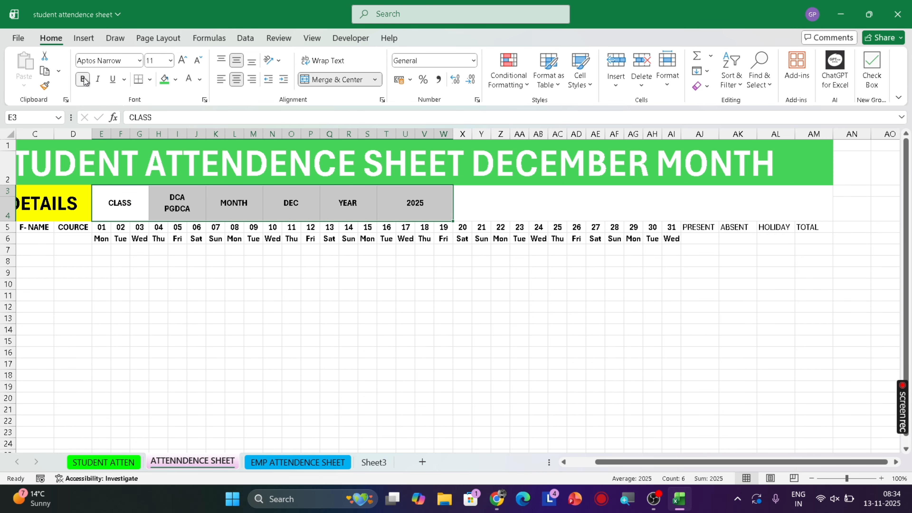
click(188, 60)
click(189, 60)
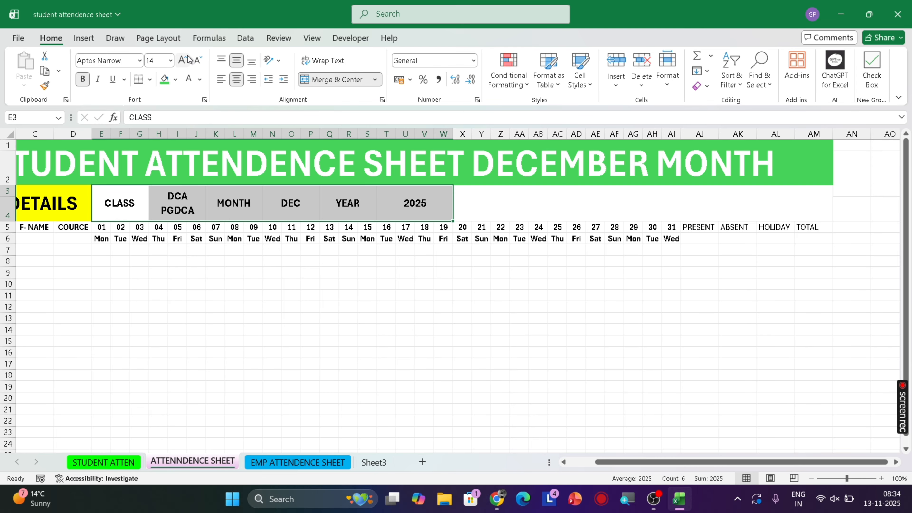
click(189, 59)
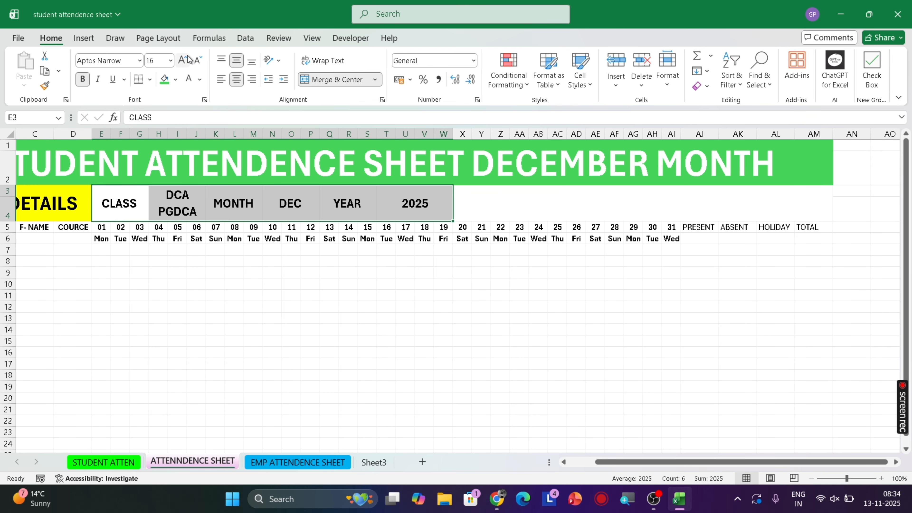
Fill the class, month and year headings in E3:W4 with the medium pink-purple theme colour
click(176, 79)
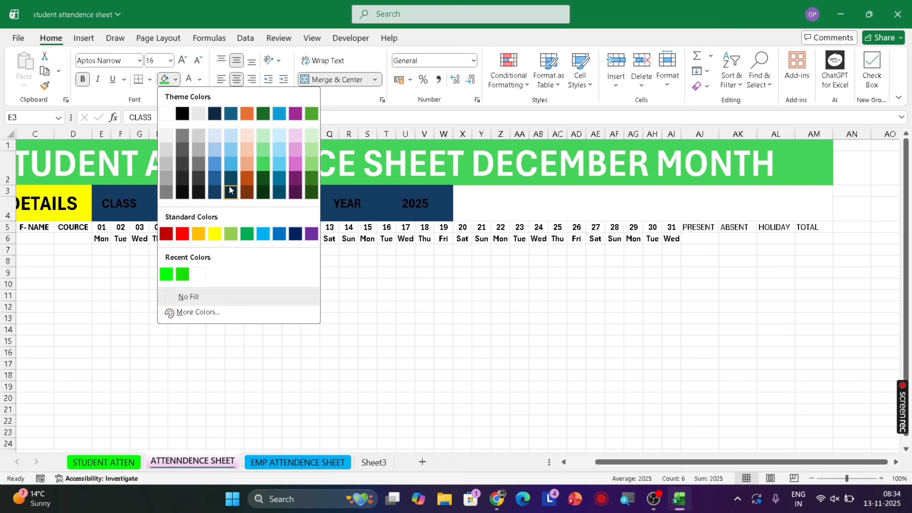
click(298, 163)
click(284, 285)
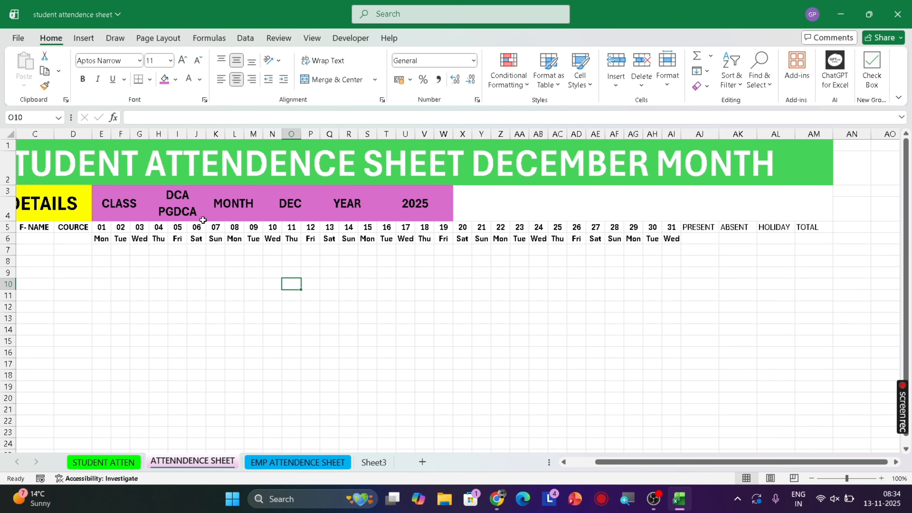
Fill the DCA PGDCA cell and the DEC cell with the orange theme colour
click(181, 203)
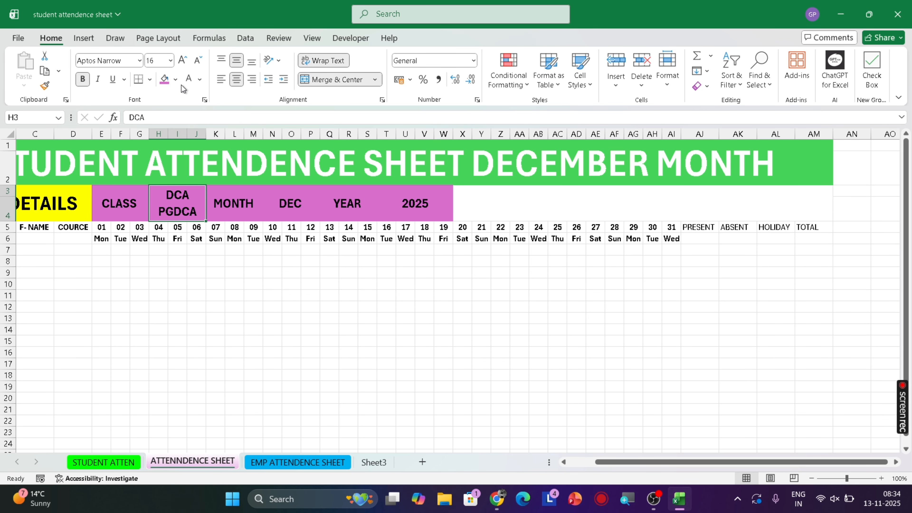
click(175, 79)
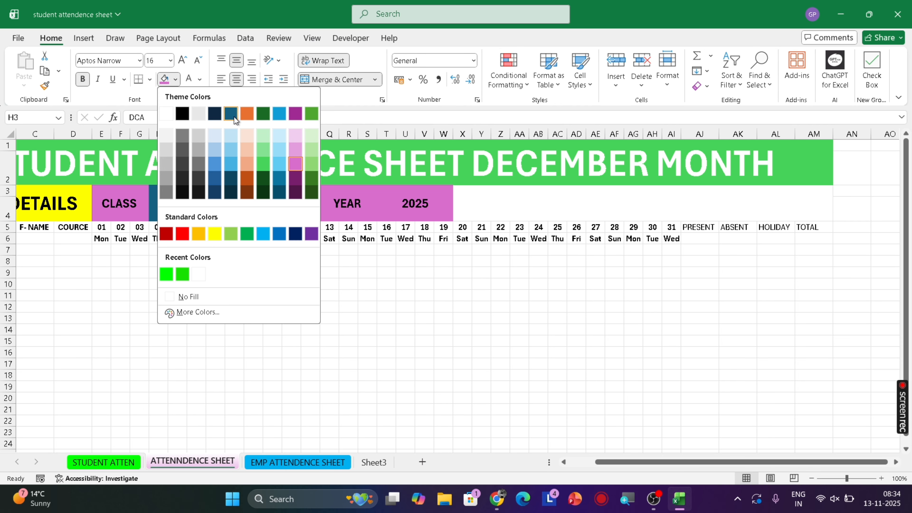
click(246, 113)
click(319, 198)
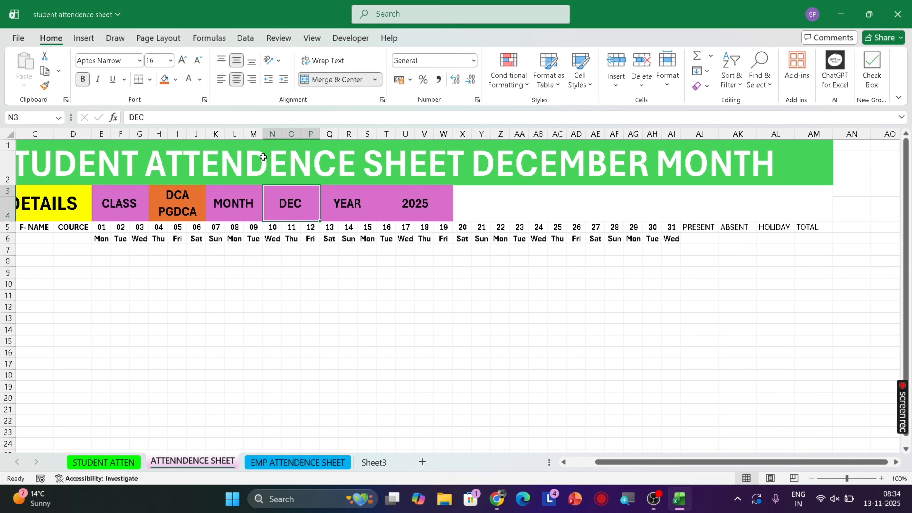
click(164, 79)
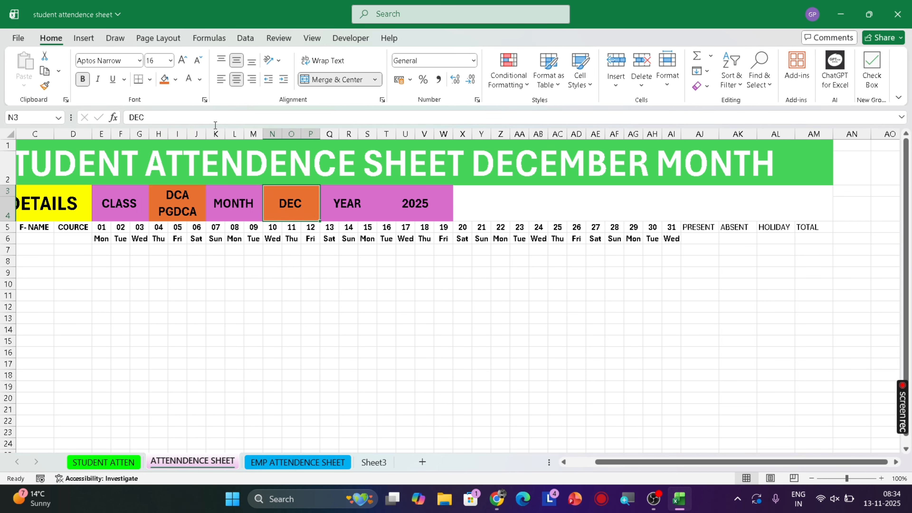
Fill the 2025 year cell with the standard yellow colour
click(412, 205)
click(176, 79)
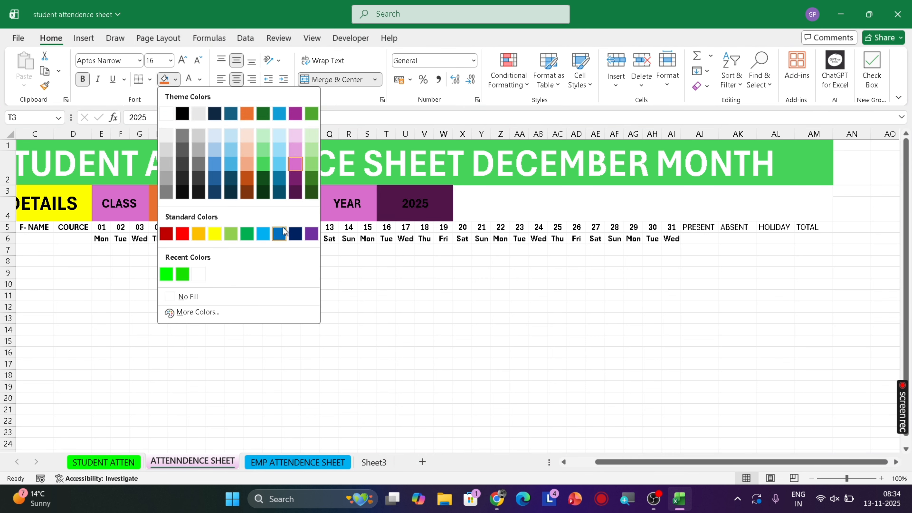
click(215, 232)
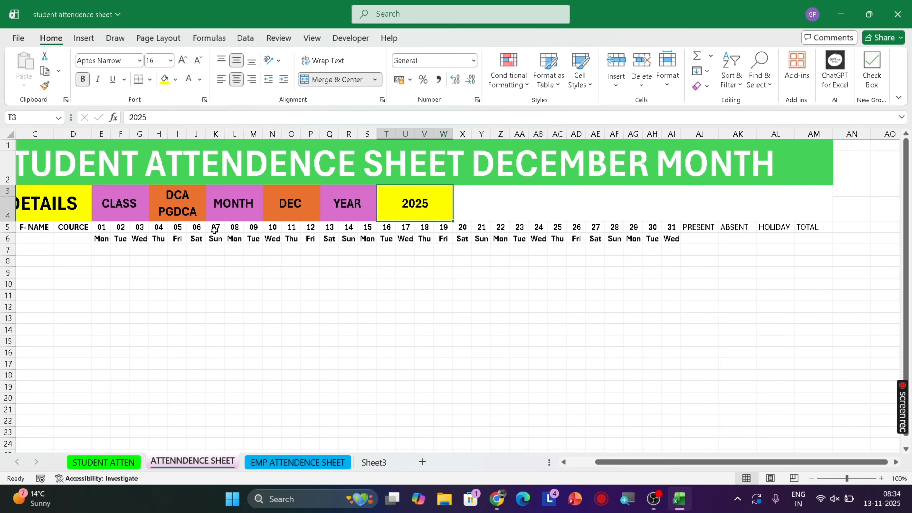
click(295, 290)
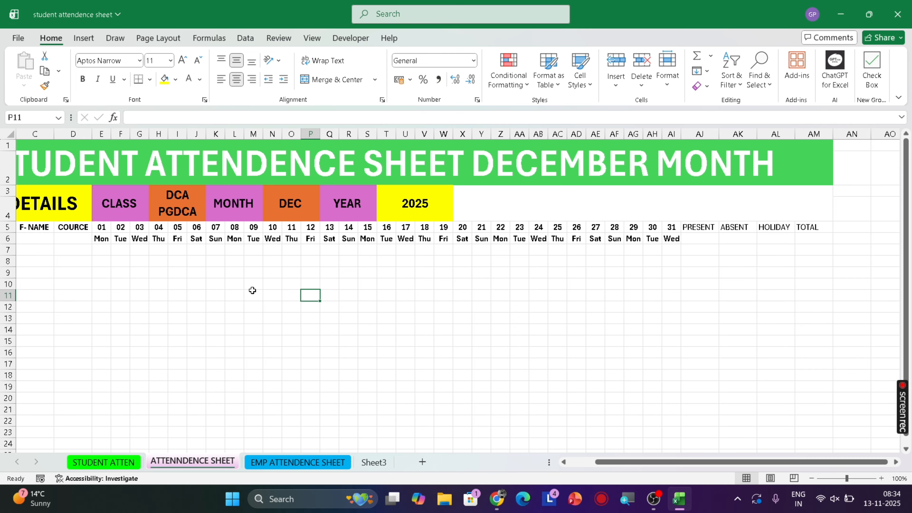
Increase the height of row 5 and wrap the text of the student detail headers in A5:D5
scroll(215, 292, down, 3)
scroll(214, 292, up, 3)
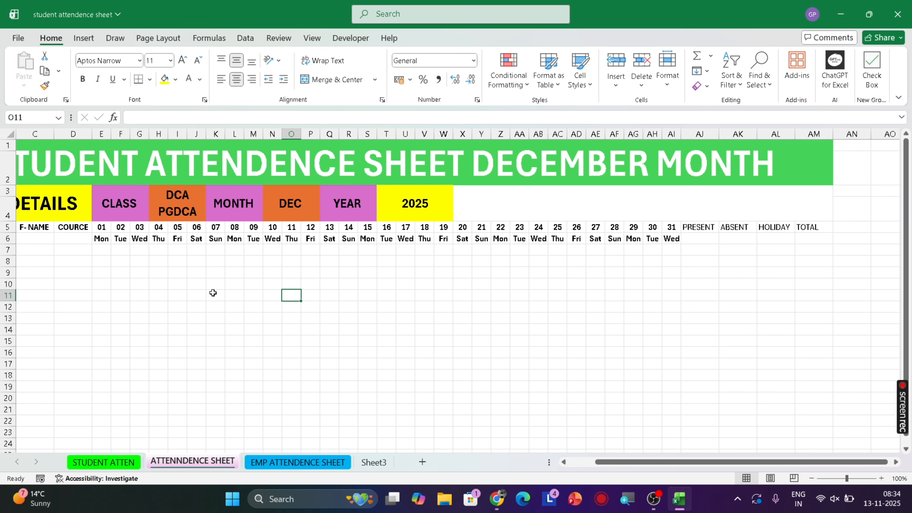
key(Left)
key(Left)
key(Left)
key(Left)
key(Left)
key(Left)
key(Left)
key(Left)
key(Left)
key(Left)
key(Left)
key(Left)
key(Left)
key(Left)
key(Left)
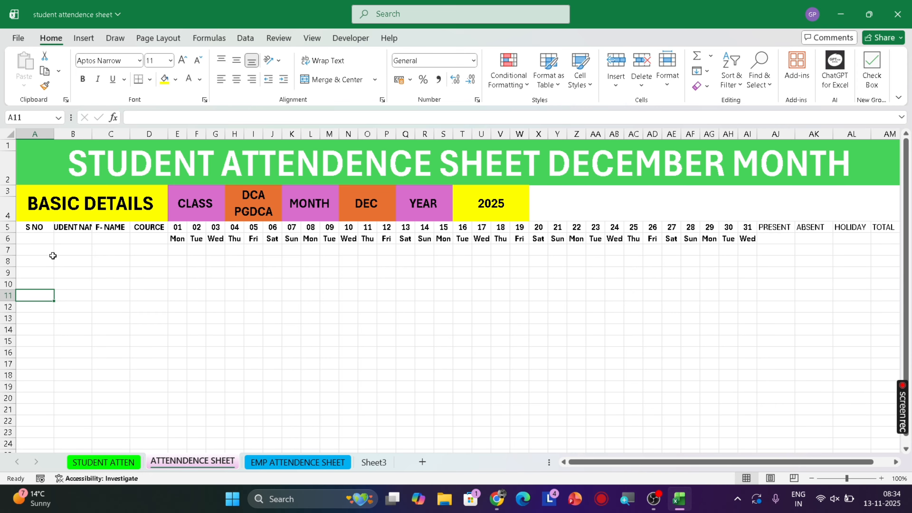
click(8, 239)
click(40, 274)
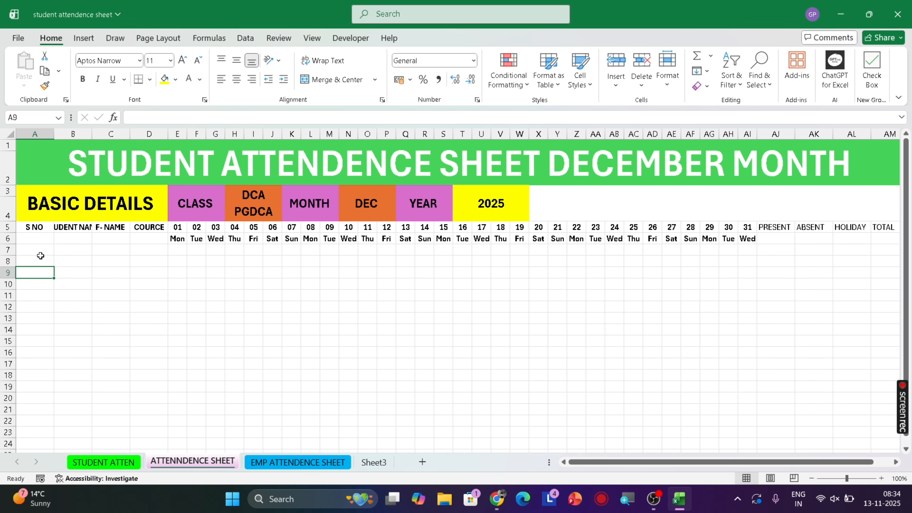
click(38, 227)
click(74, 227)
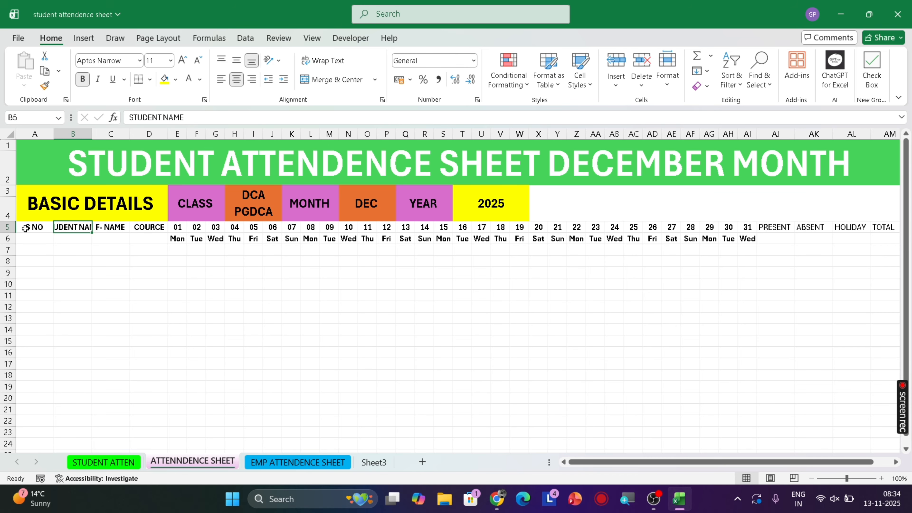
drag(11, 235, 151, 235)
click(36, 234)
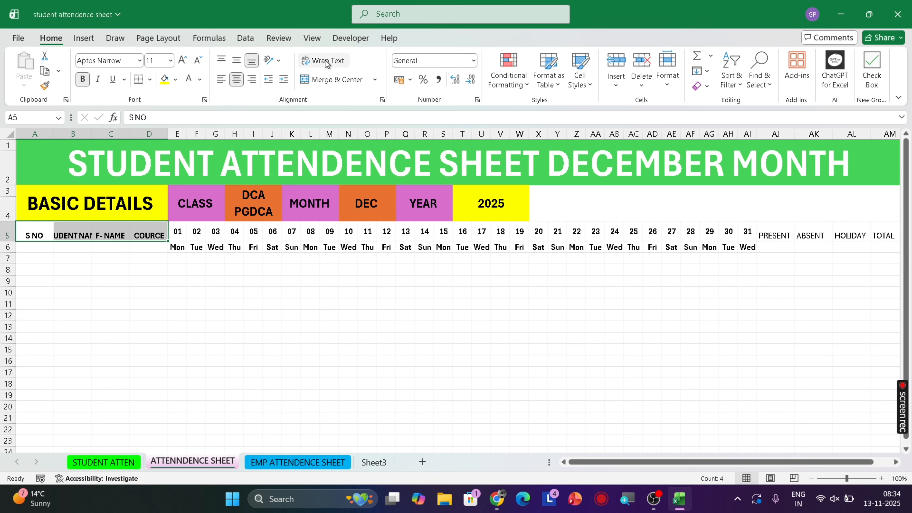
click(318, 62)
click(105, 274)
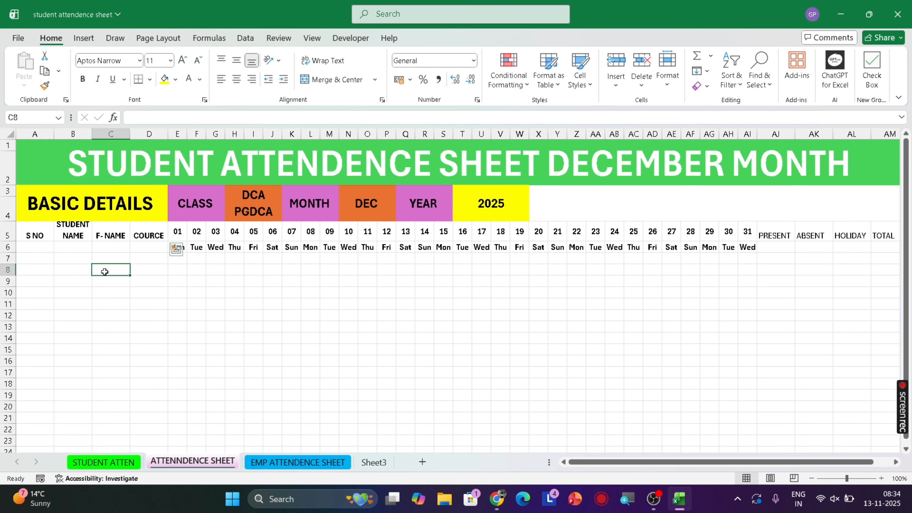
Make row 5 slightly taller and middle-align the student detail headers in A5:D5 vertically
drag(14, 241, 144, 234)
click(30, 231)
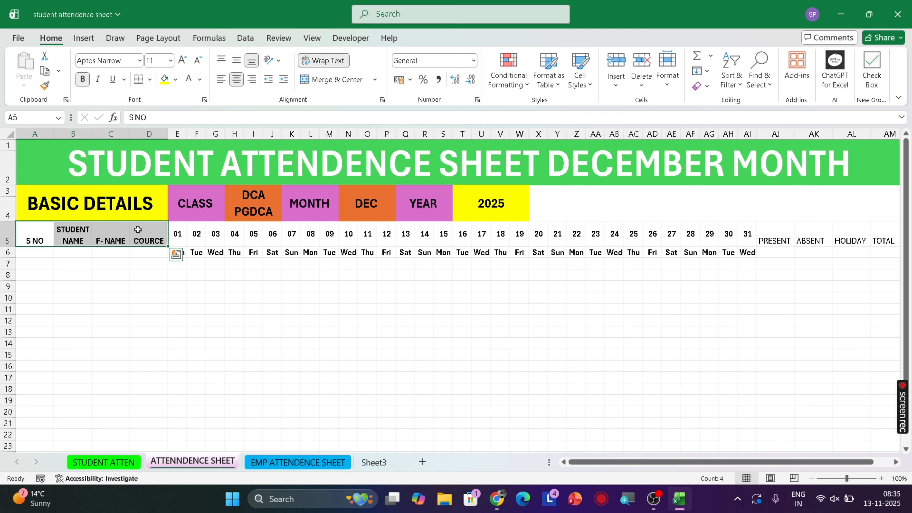
click(237, 61)
click(120, 308)
Fill the student detail headers in A5:D5 with the light blue theme colour
drag(43, 241, 144, 234)
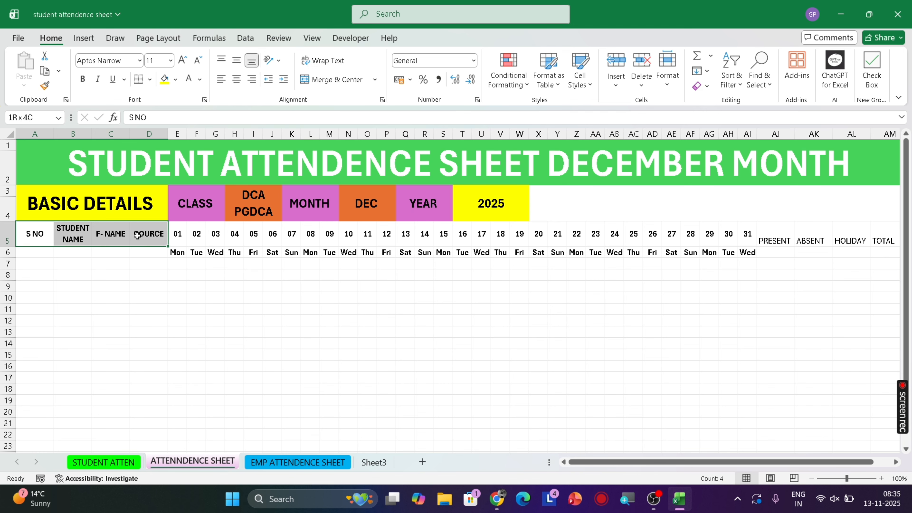
click(176, 79)
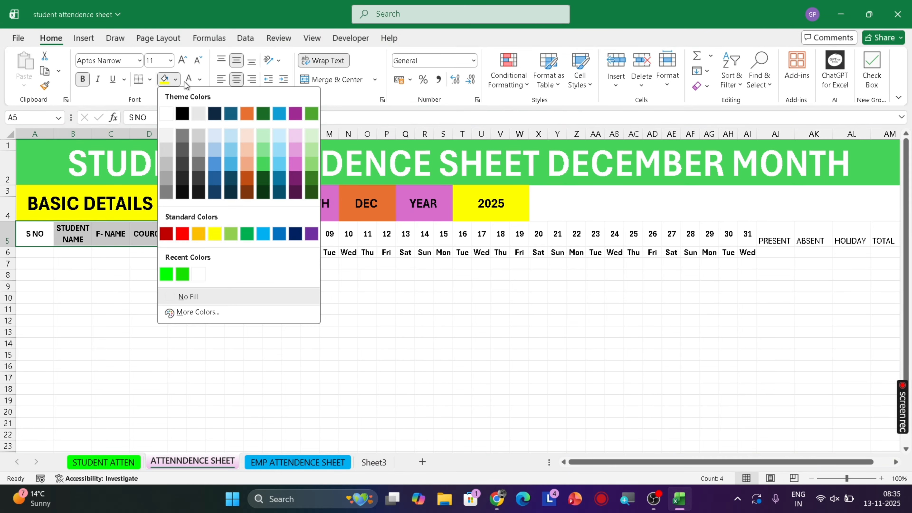
click(216, 155)
click(102, 318)
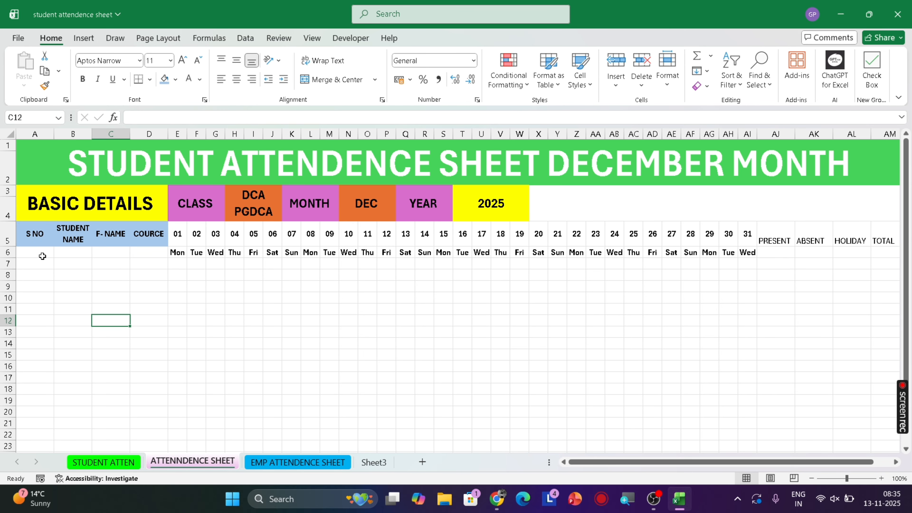
Fill the student detail rows A6:D50 with the light grey theme colour
drag(36, 252, 143, 430)
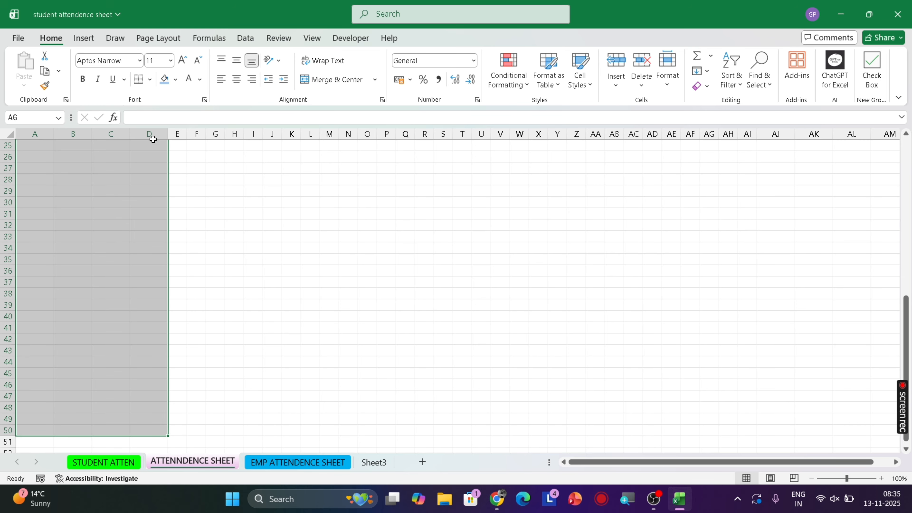
click(175, 81)
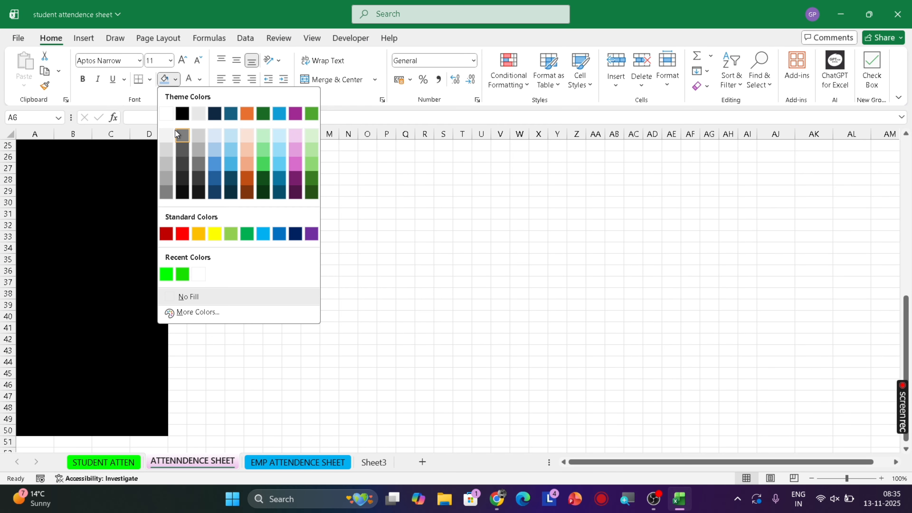
click(167, 150)
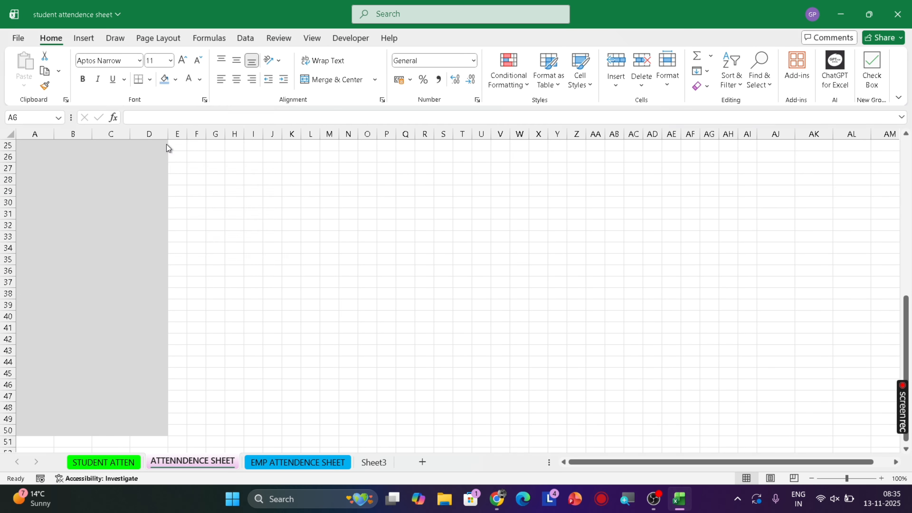
Apply all borders to A6:D50 and centre these cells both horizontally and vertically
scroll(169, 147, up, 8)
click(150, 79)
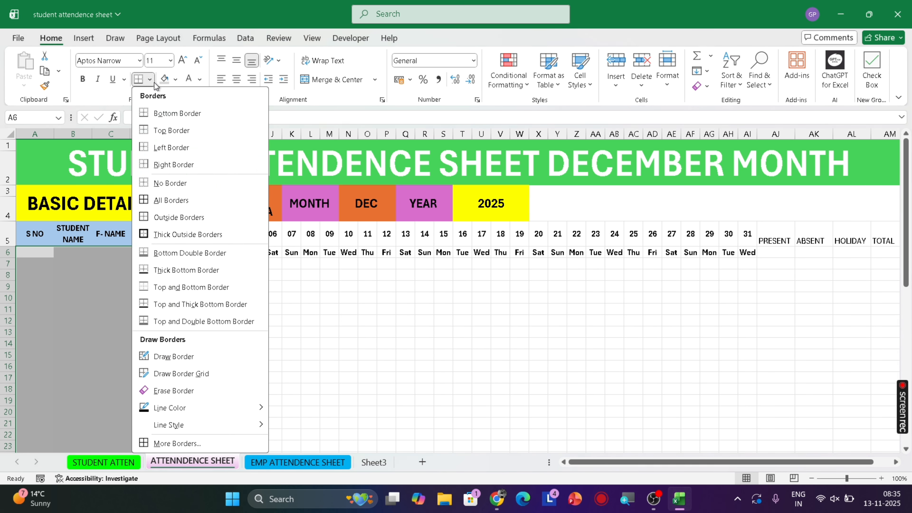
click(172, 201)
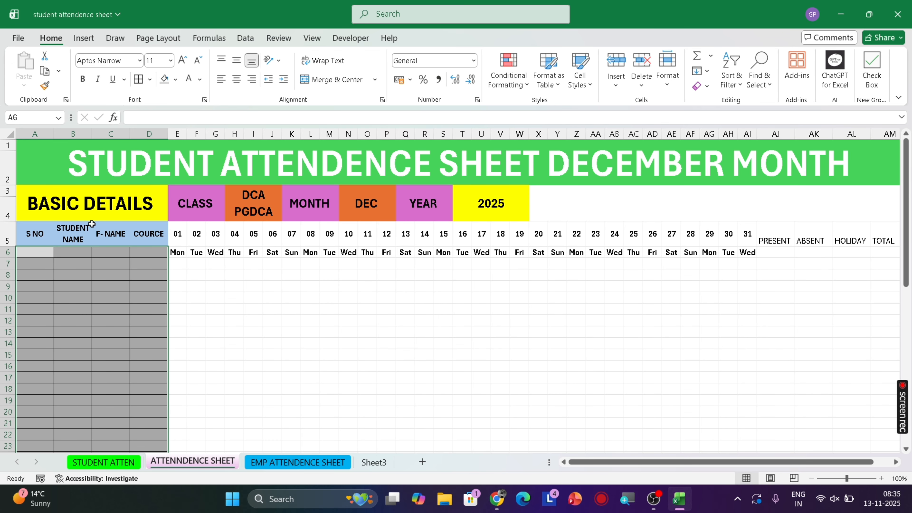
click(236, 79)
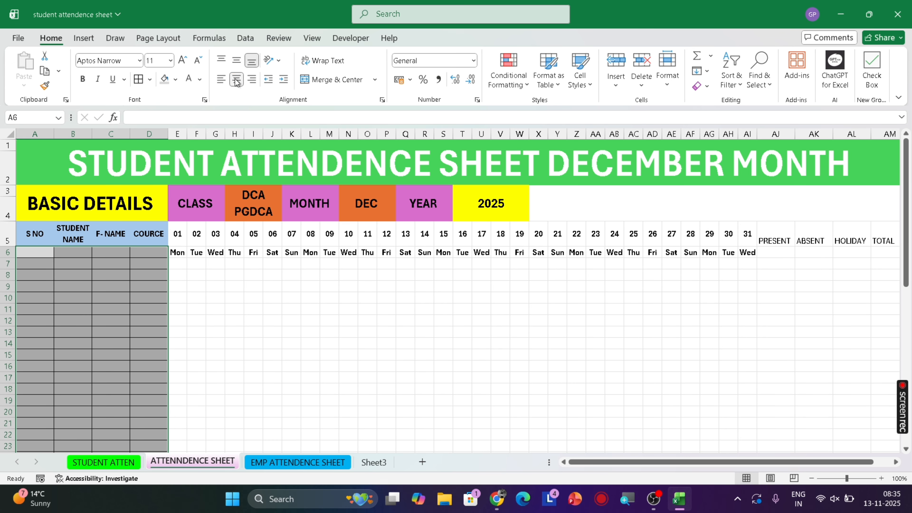
click(235, 61)
click(70, 287)
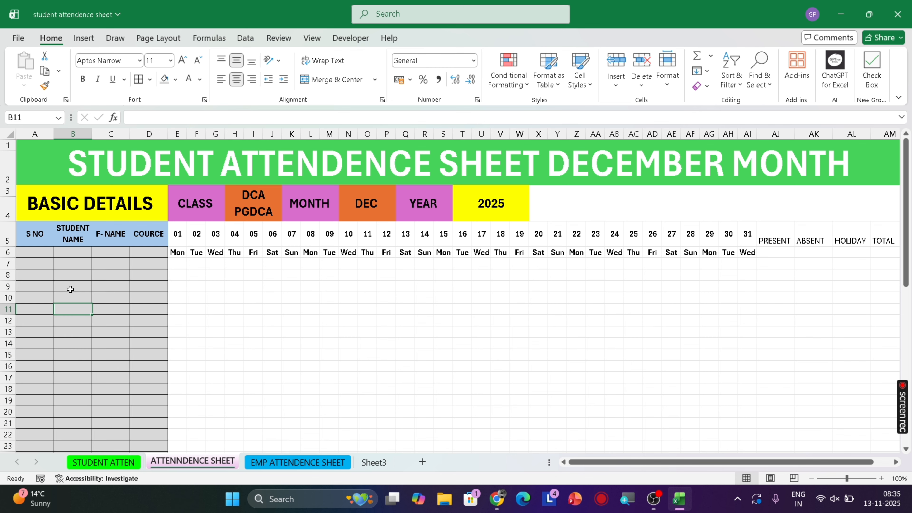
Enter serial numbers 1 and 2 in A6:A7 and extend the series down to 45 in A50
click(28, 254)
text(1)
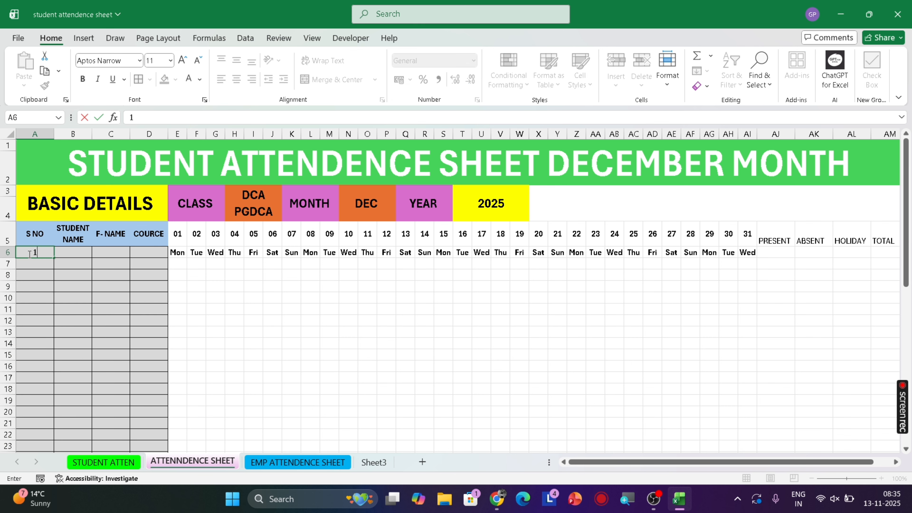
key(Return)
text(2)
key(Return)
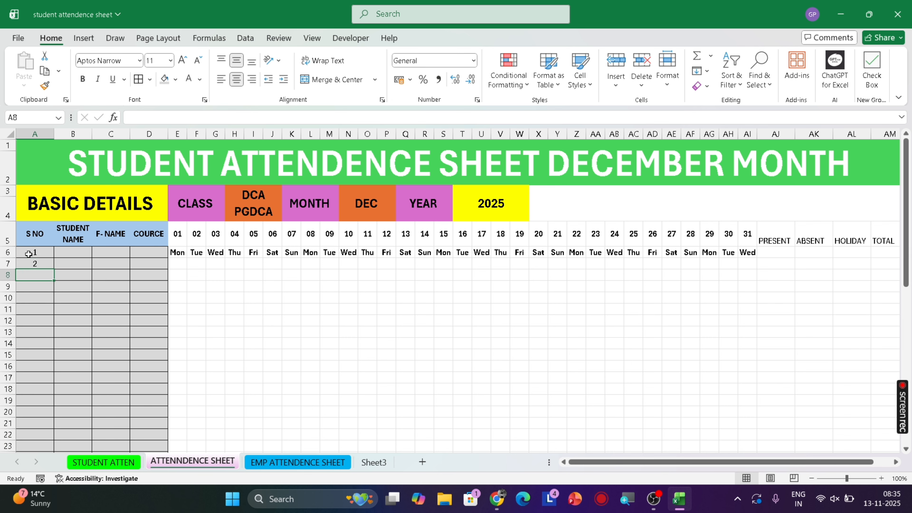
drag(29, 254, 60, 435)
scroll(89, 326, up, 10)
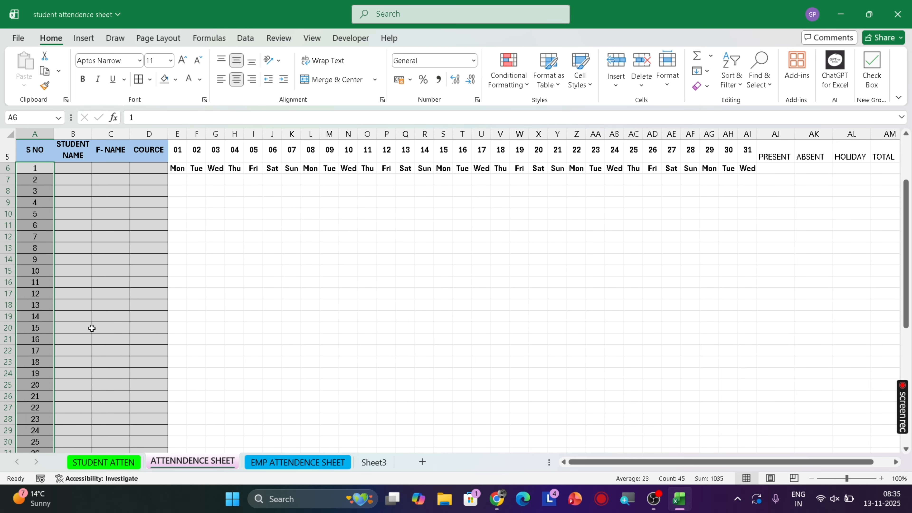
Enter a sample student name in B6 and copy it down the STUDENT NAME column to row 50
click(70, 251)
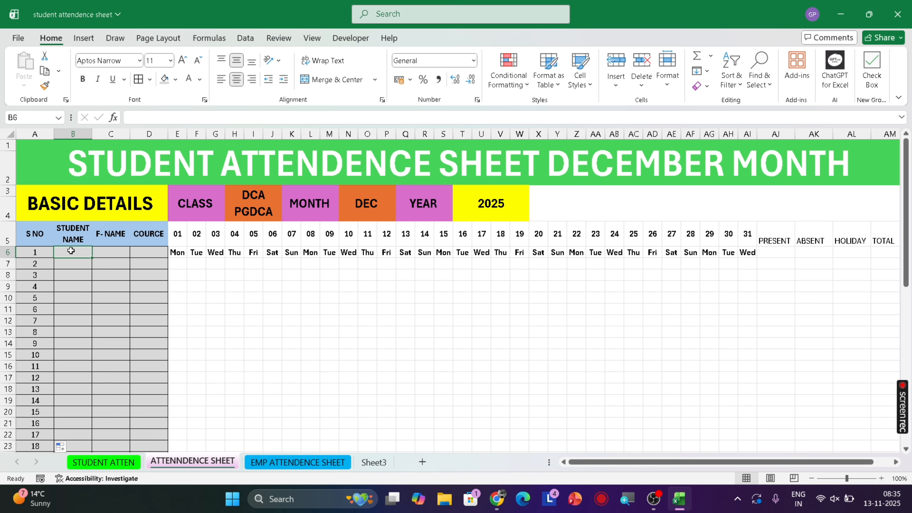
text(RAJ)
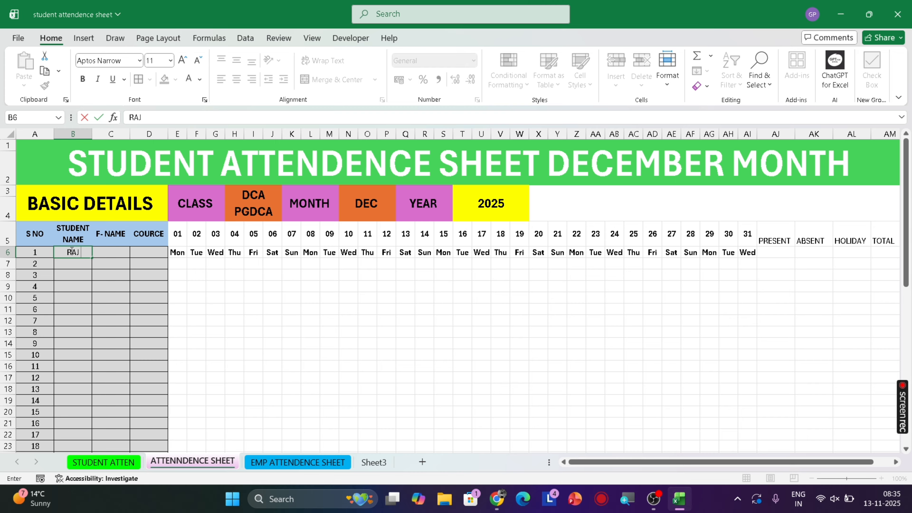
key(Return)
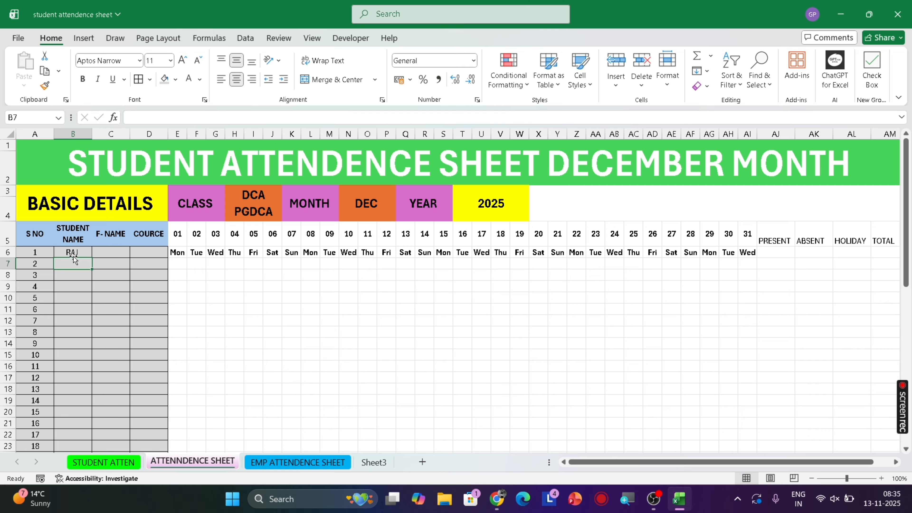
click(73, 253)
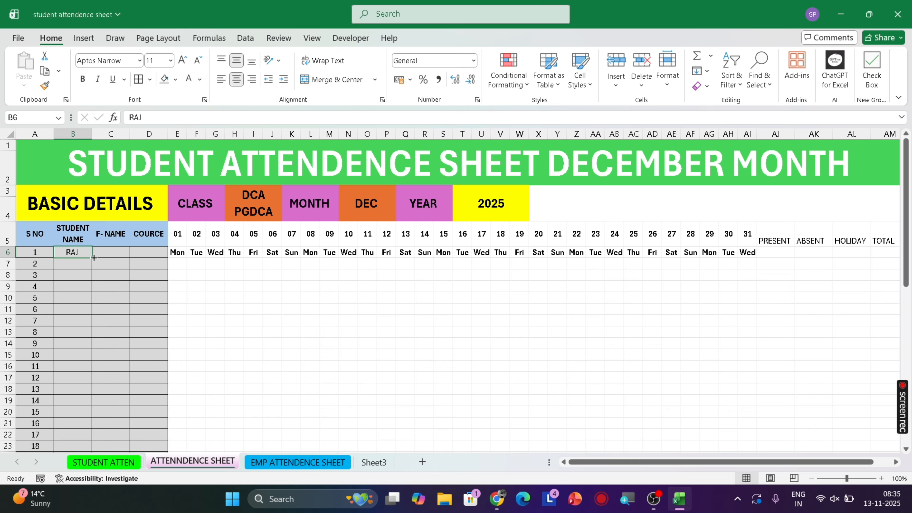
double_click(91, 258)
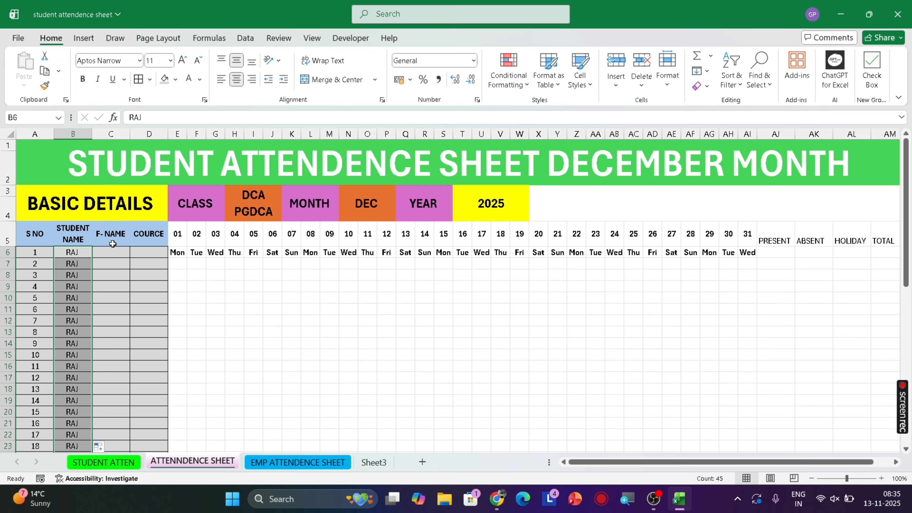
Enter a sample father's name in C6 and copy it down the F-NAME column alongside the listed students
click(115, 250)
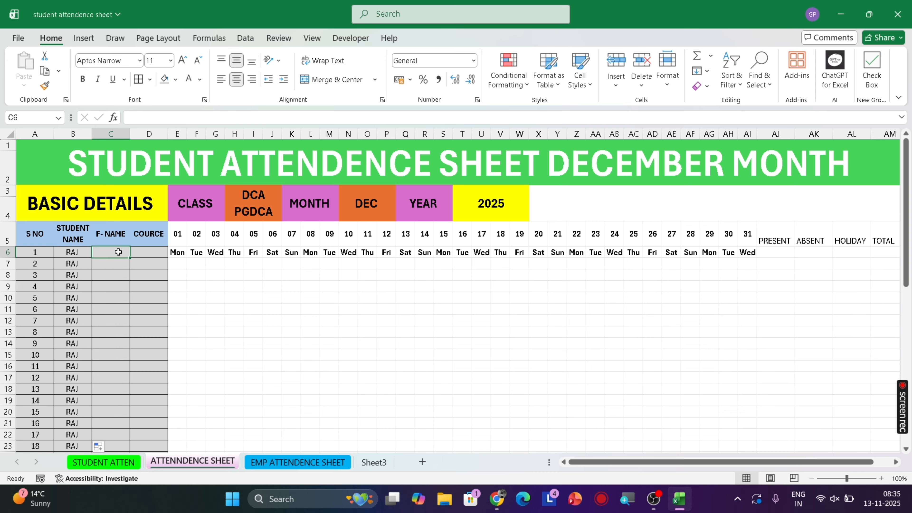
text(RAM)
click(119, 253)
double_click(131, 259)
click(141, 253)
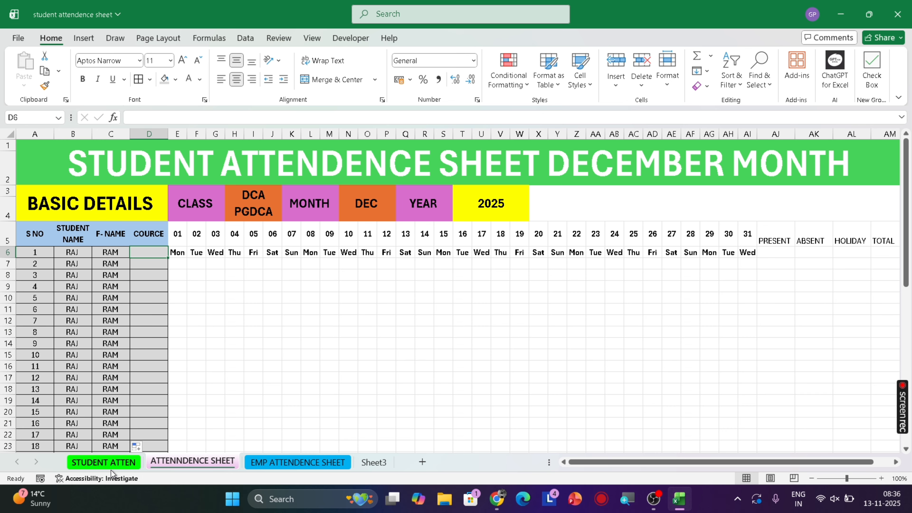
On the STUDENT ATTEN example sheet, choose PGDCA in D6, DCA in D8 and PGDCA in D7 using their class dropdowns
click(104, 462)
click(158, 276)
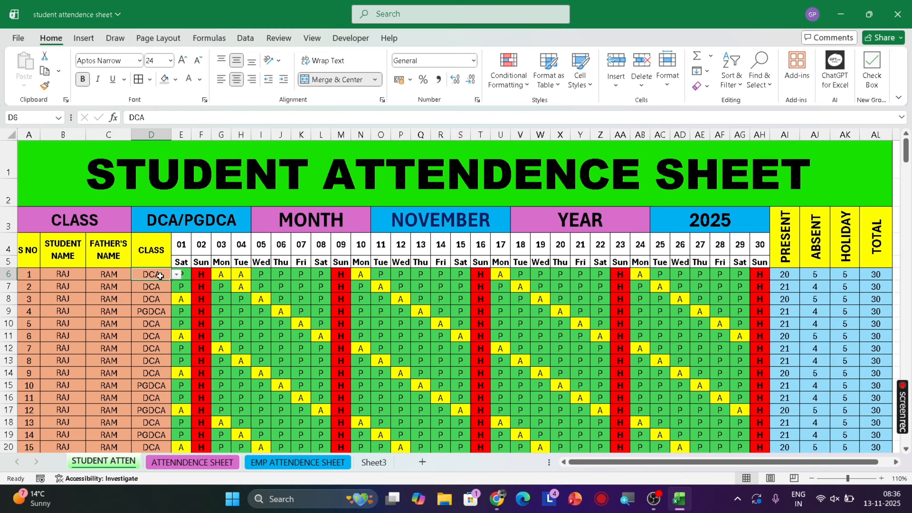
click(176, 274)
click(154, 296)
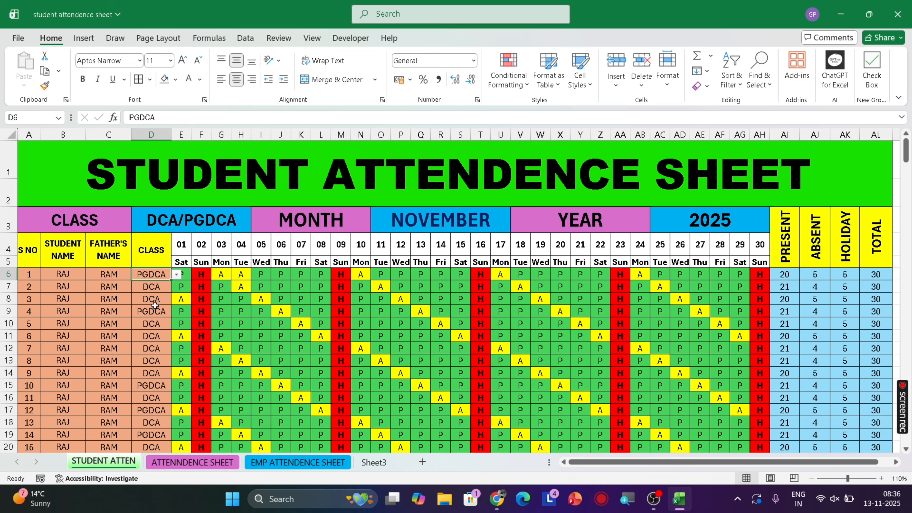
click(152, 301)
click(176, 301)
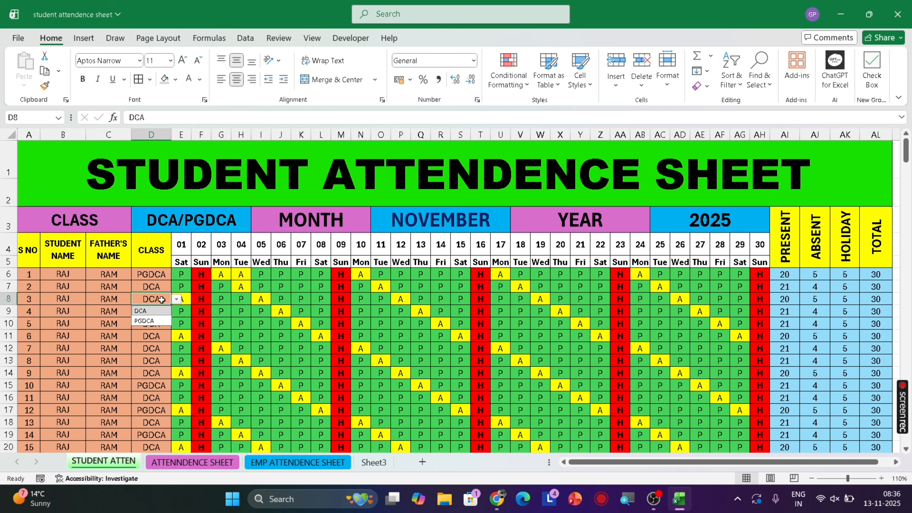
click(151, 311)
click(151, 290)
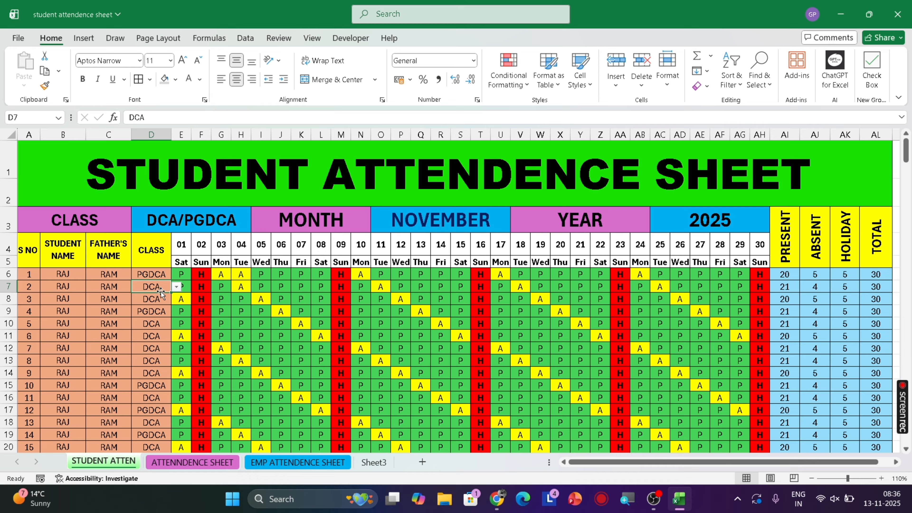
click(176, 286)
click(151, 309)
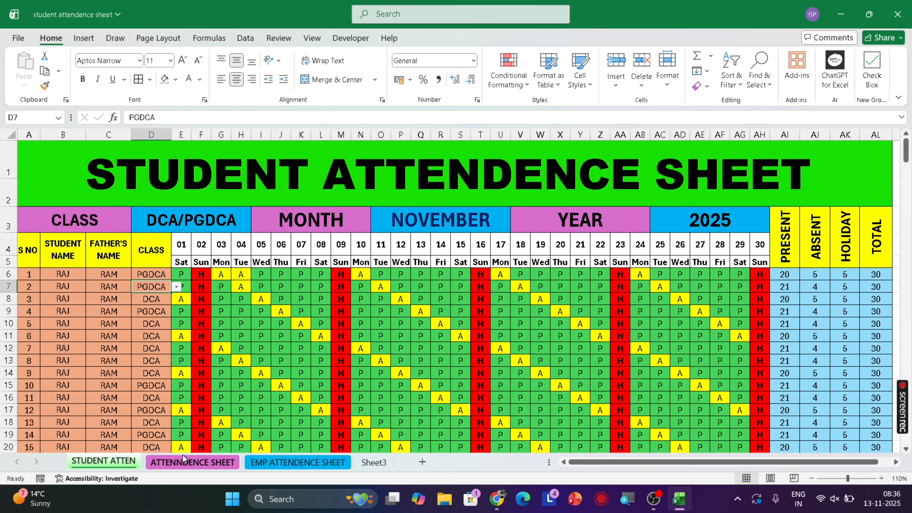
Return to the ATTENNDENCE SHEET and set the data validation of COURCE cell D6 to allow a List
click(188, 462)
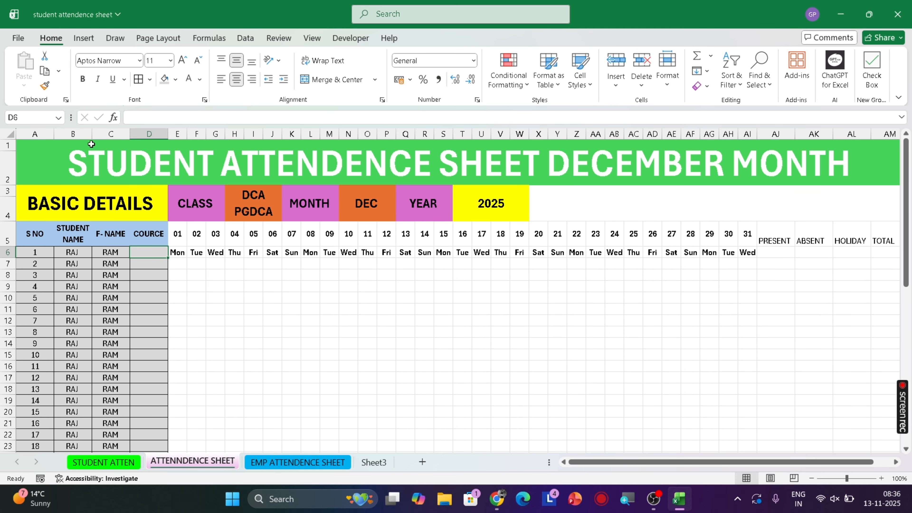
click(247, 38)
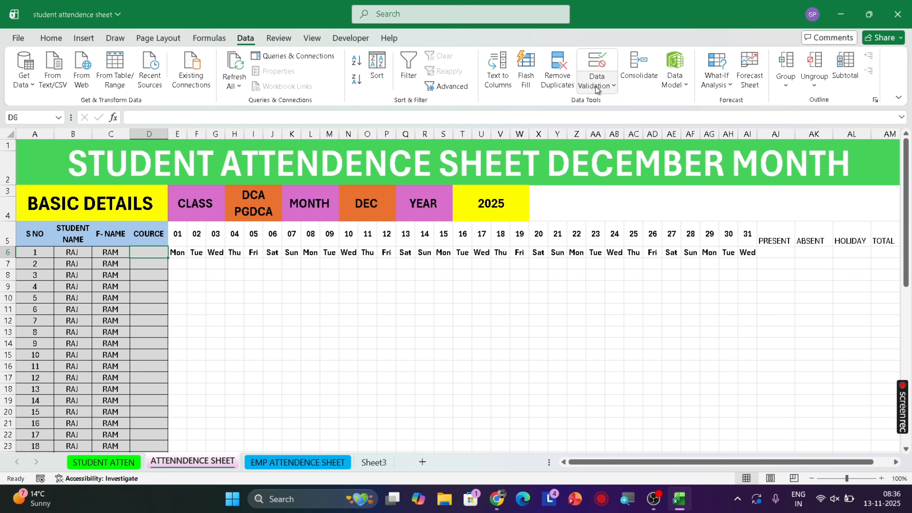
click(603, 85)
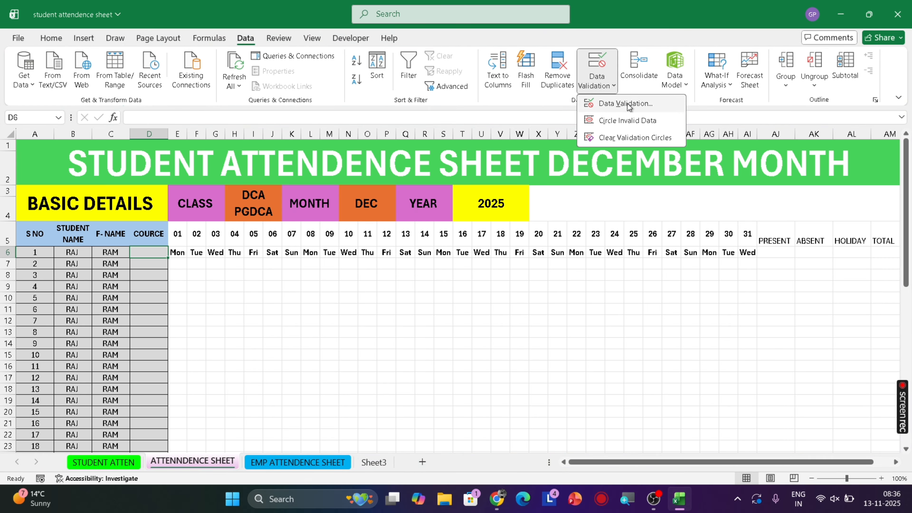
click(606, 104)
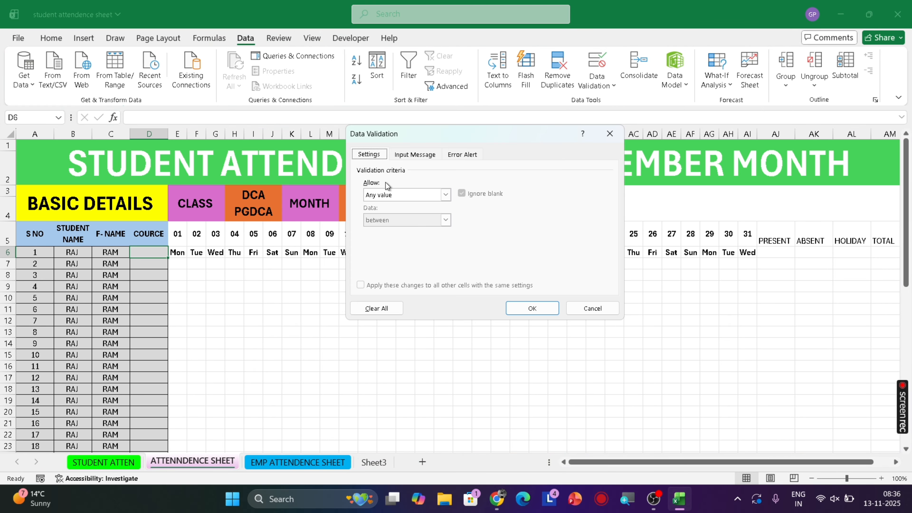
click(421, 196)
click(404, 231)
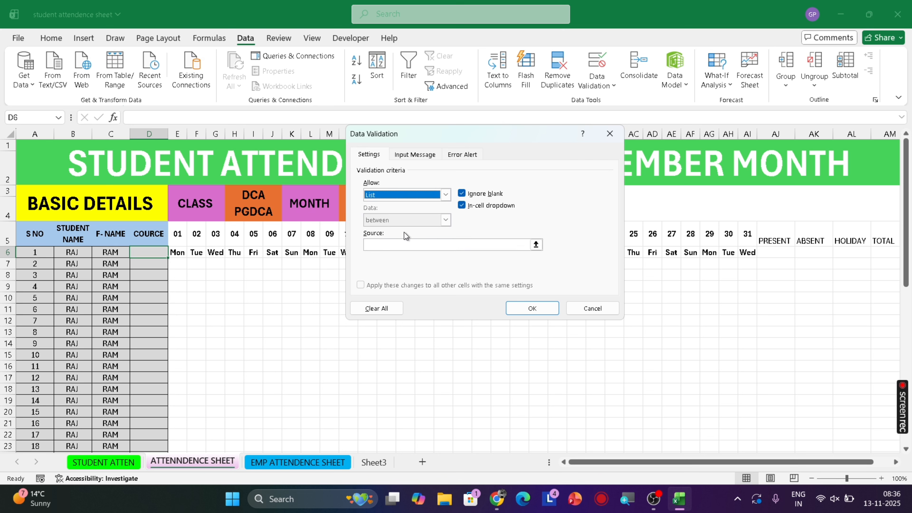
Set the list validation source for the first COURCE cell, D6, to DCA,PGDCA and choose PGDCA there
click(396, 244)
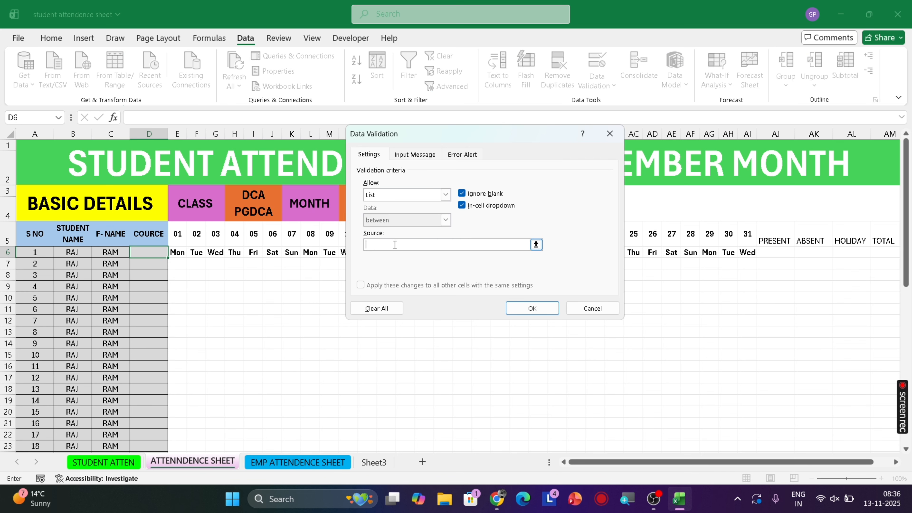
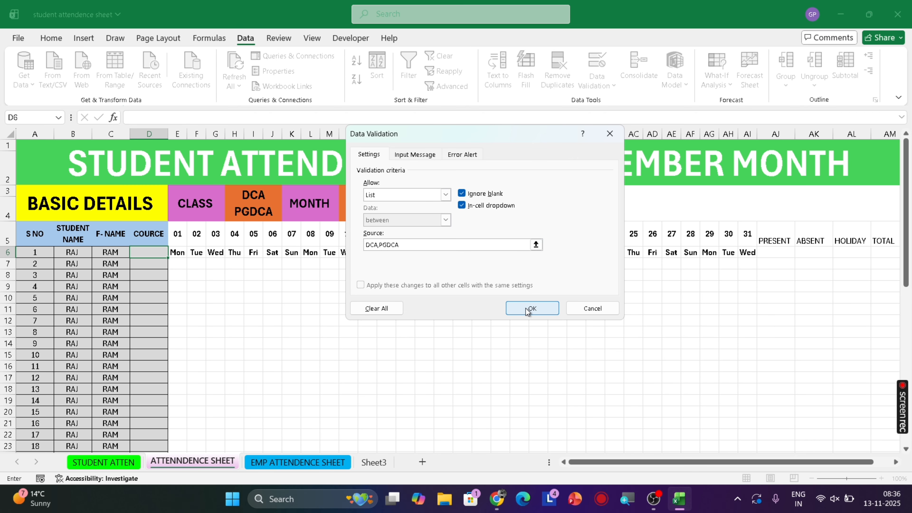
click(530, 308)
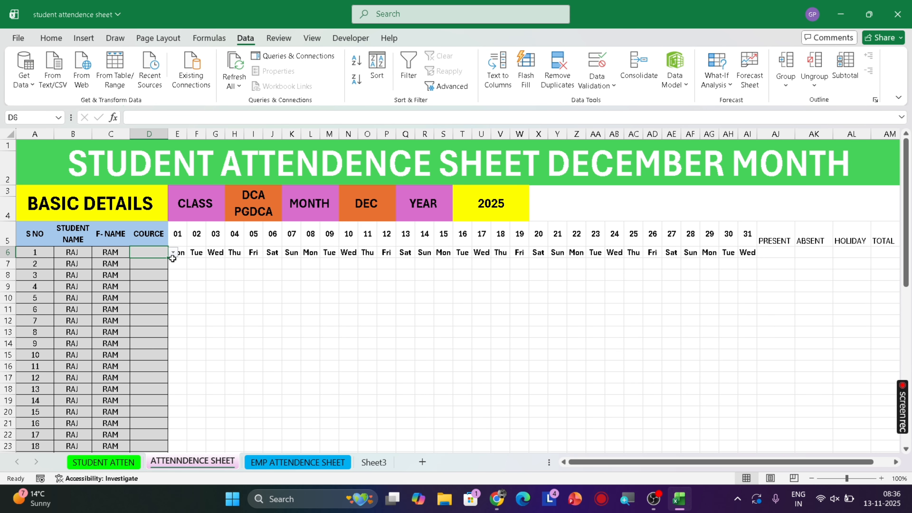
click(173, 252)
click(153, 273)
click(151, 262)
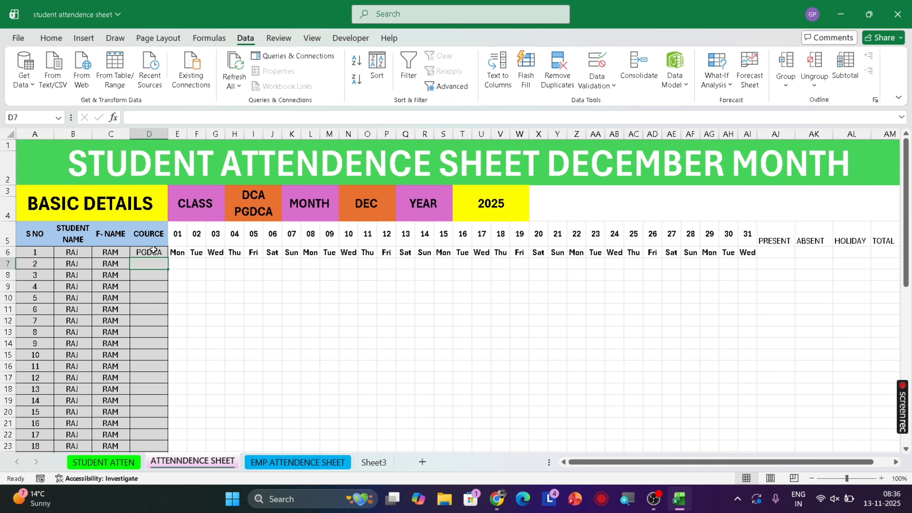
Fill the PGDCA entry with its dropdown from D6 down the COURCE column to the last student
click(155, 251)
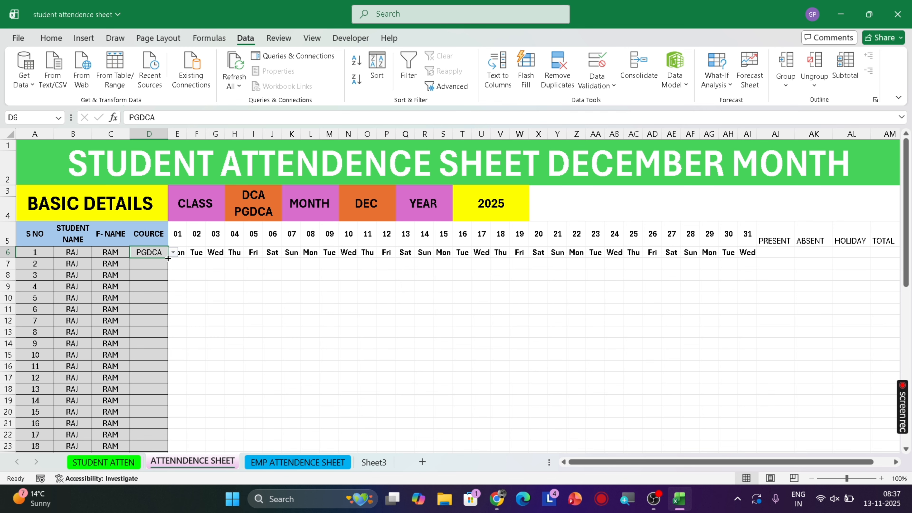
double_click(168, 258)
scroll(150, 399, down, 12)
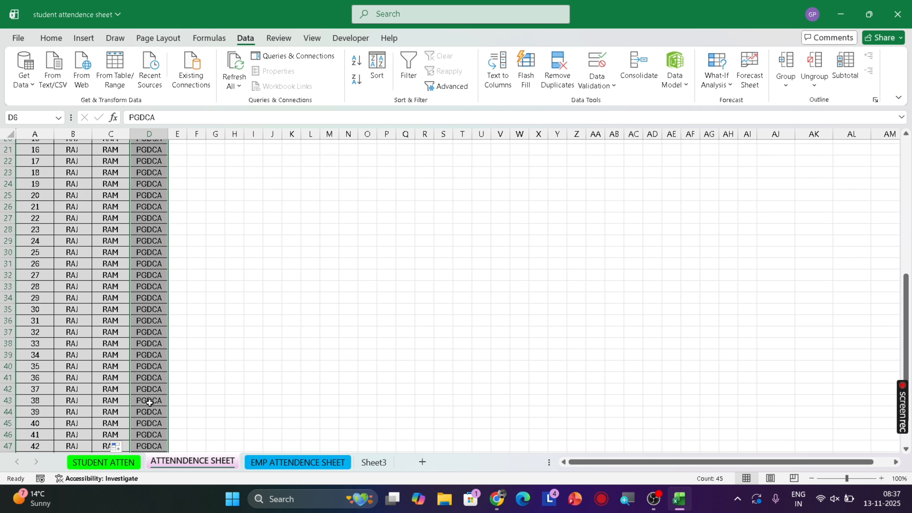
scroll(151, 359, up, 12)
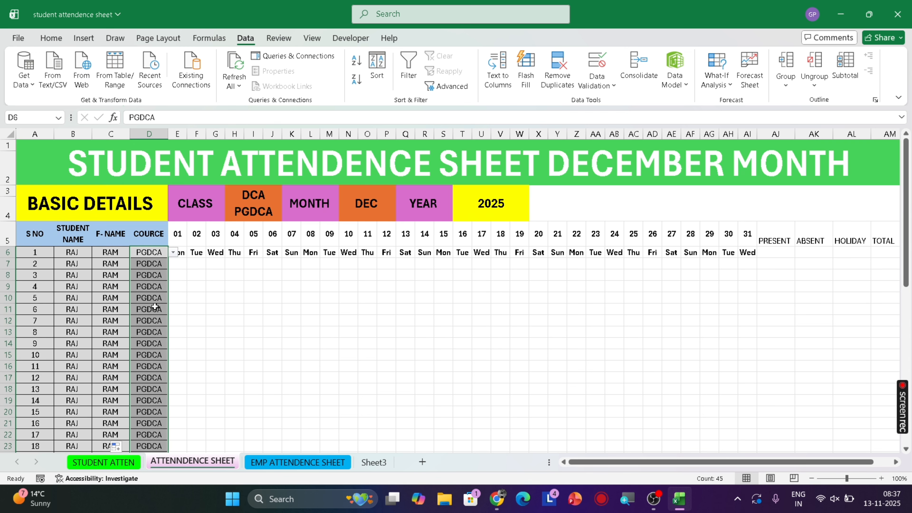
Change the course to DCA for the students with serial numbers 5, 8 and 10
click(154, 300)
click(172, 298)
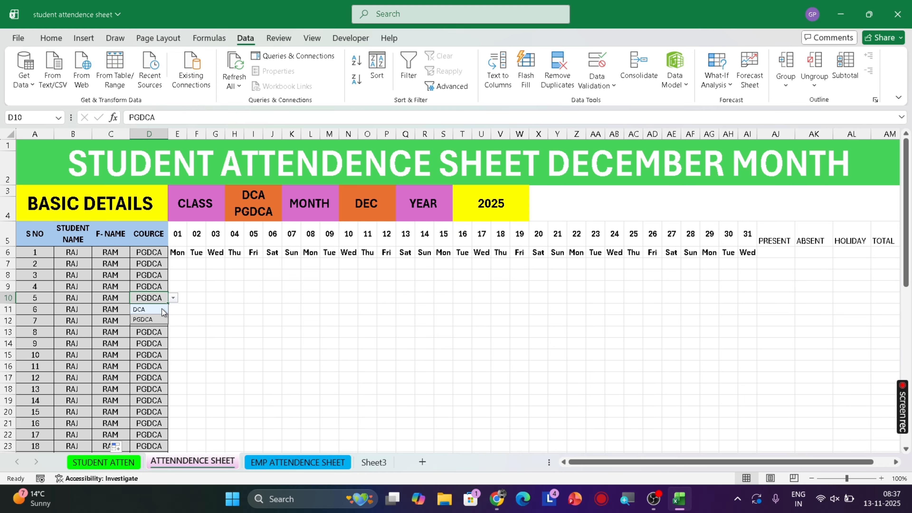
click(159, 310)
click(152, 330)
click(173, 332)
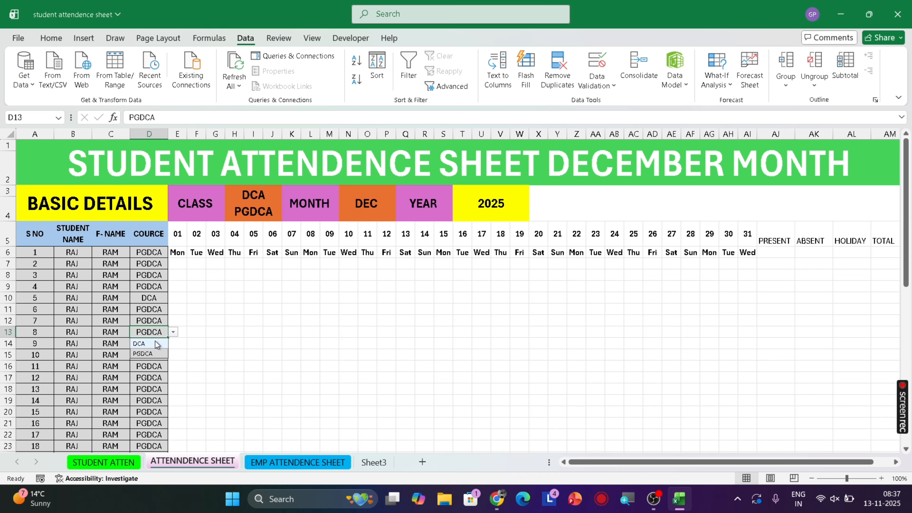
click(154, 344)
click(150, 354)
click(173, 355)
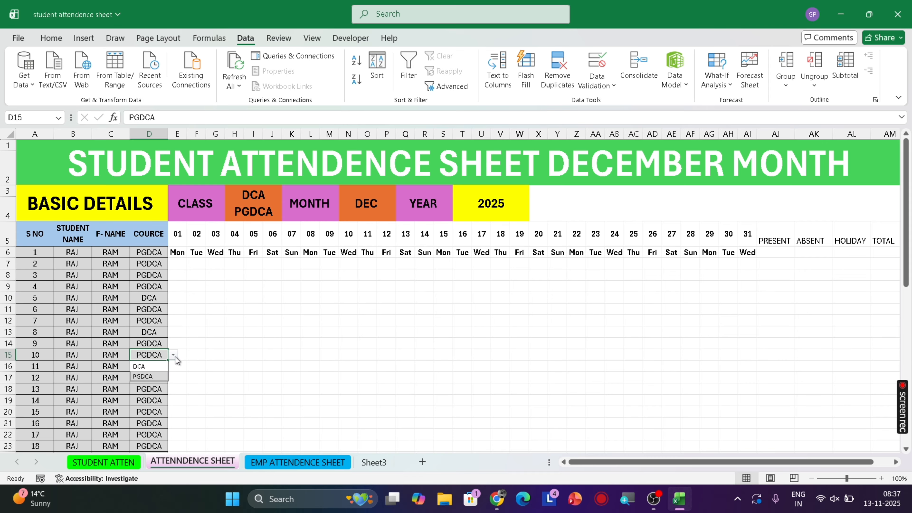
click(158, 365)
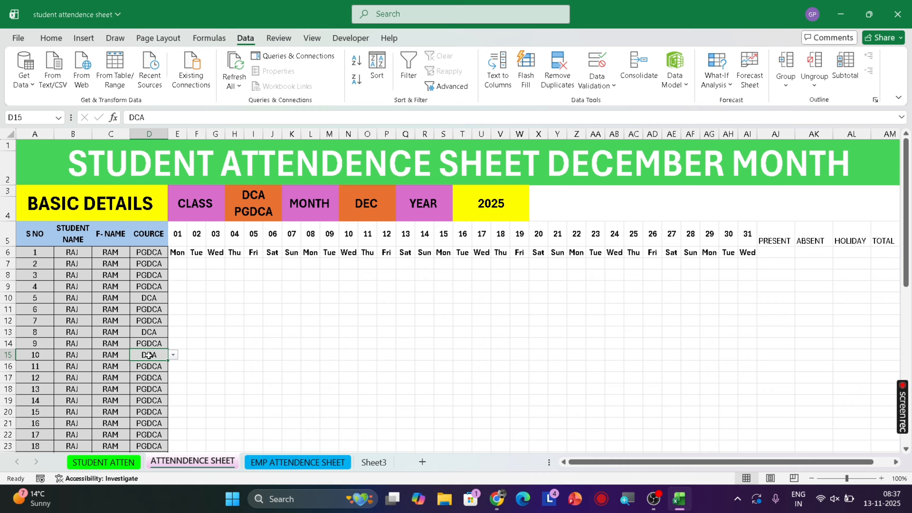
Change the course to DCA for the students with serial numbers 7 and 3
click(157, 323)
click(173, 320)
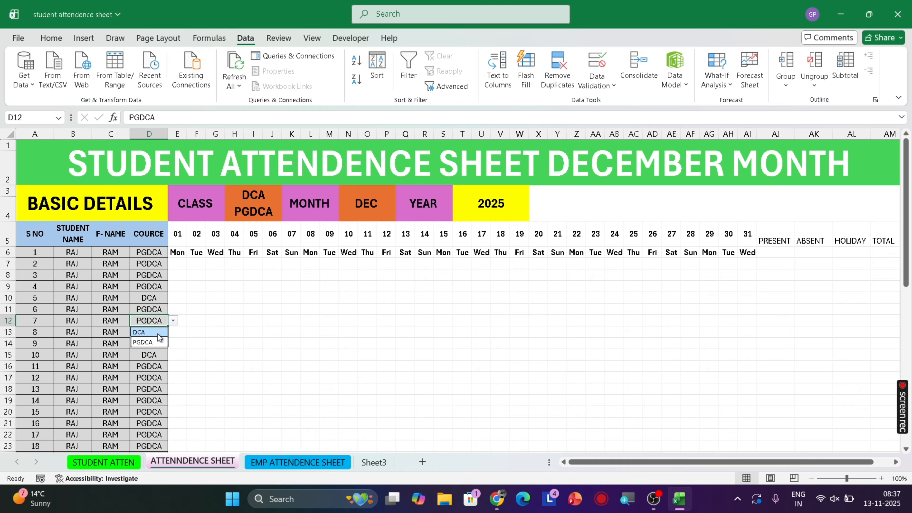
click(158, 332)
click(154, 277)
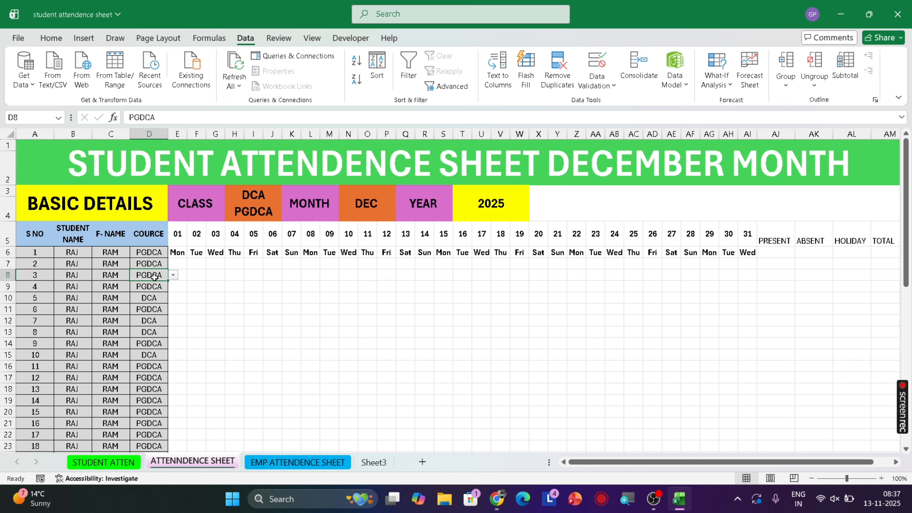
key(alt+Down)
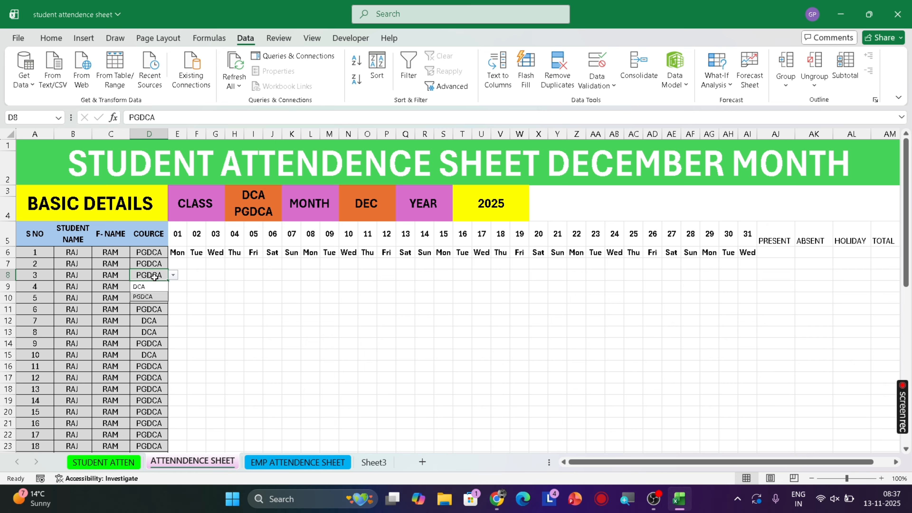
key(Up)
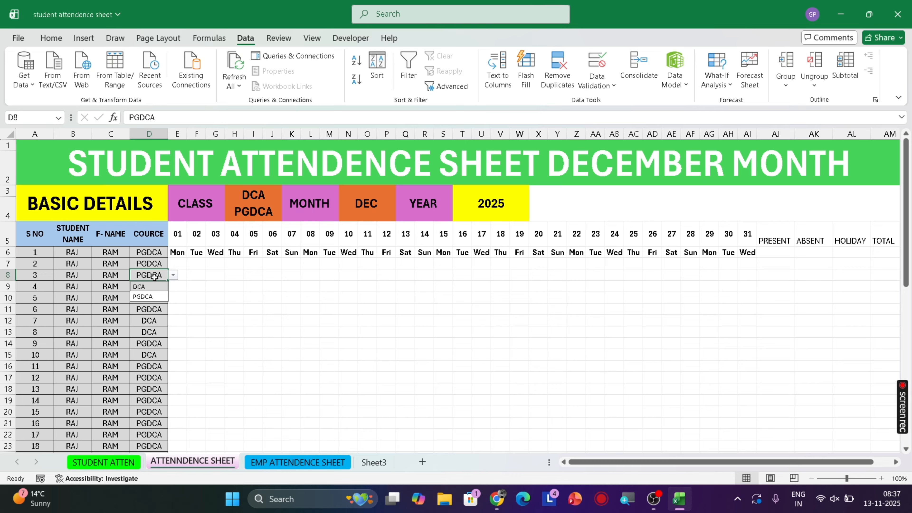
key(Return)
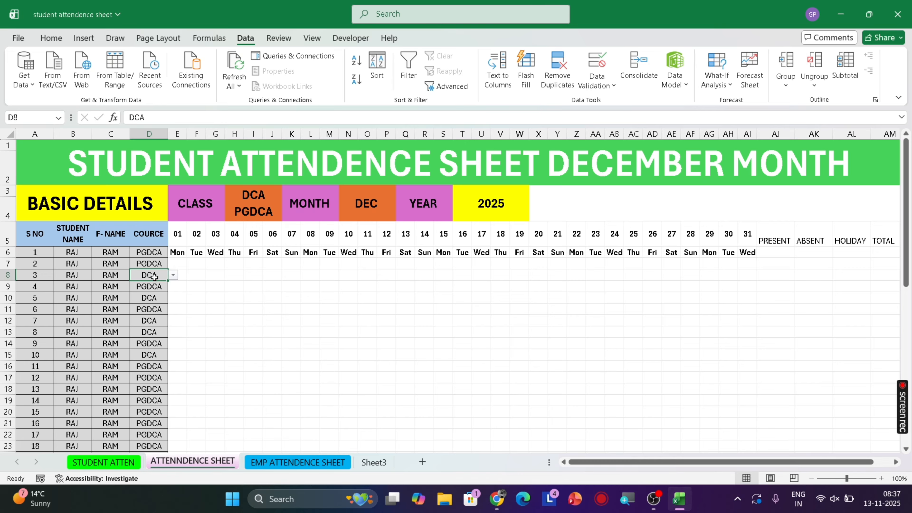
click(365, 296)
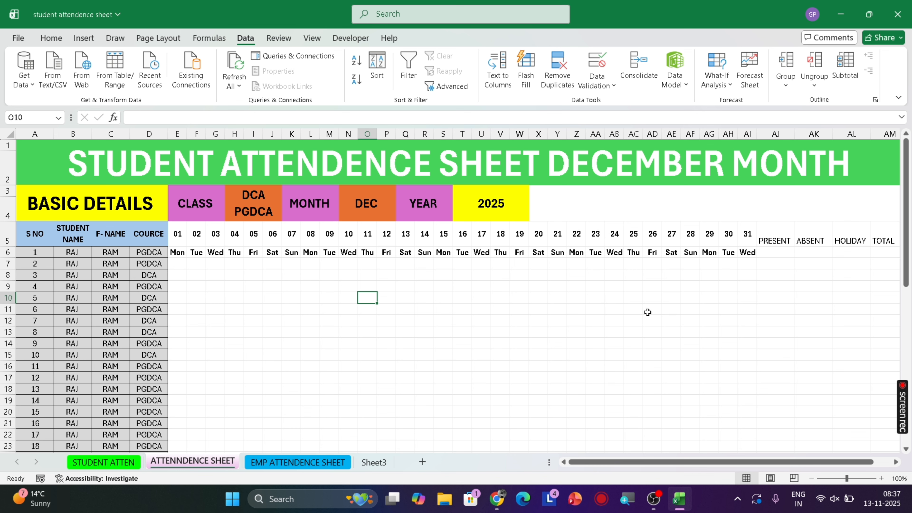
click(285, 275)
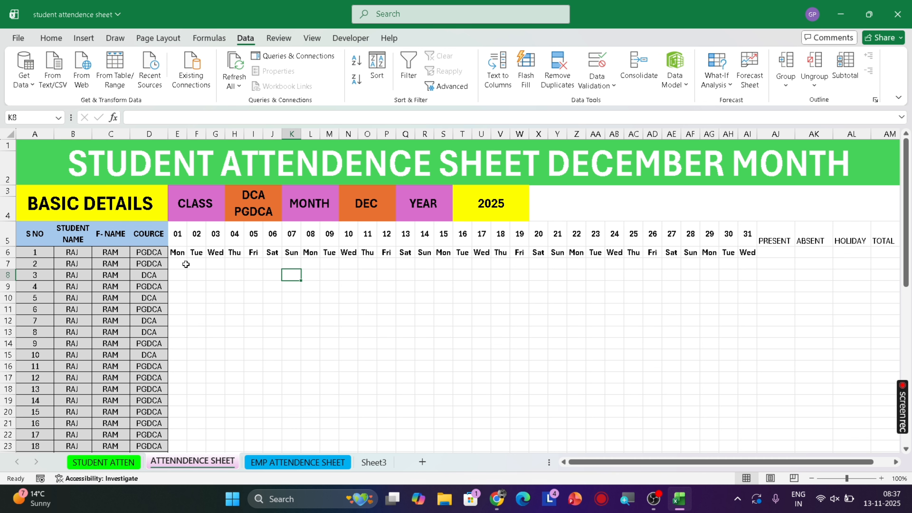
click(178, 262)
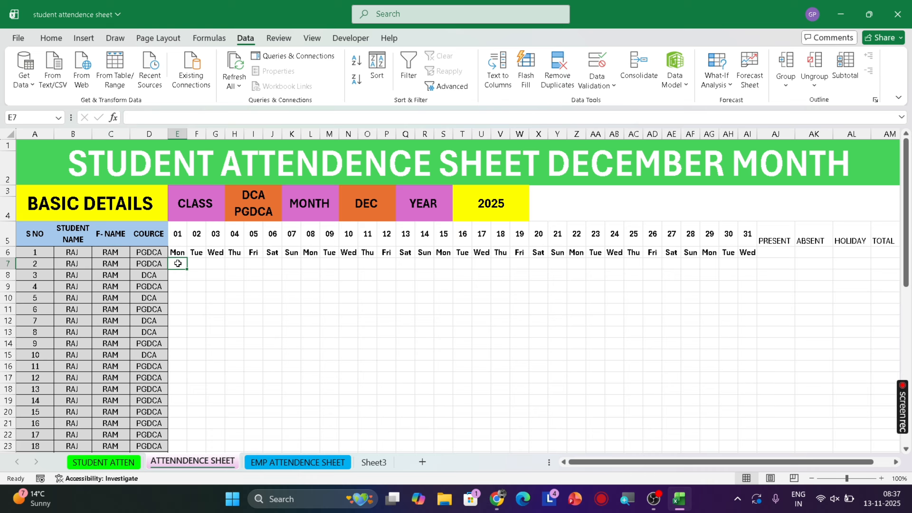
click(208, 277)
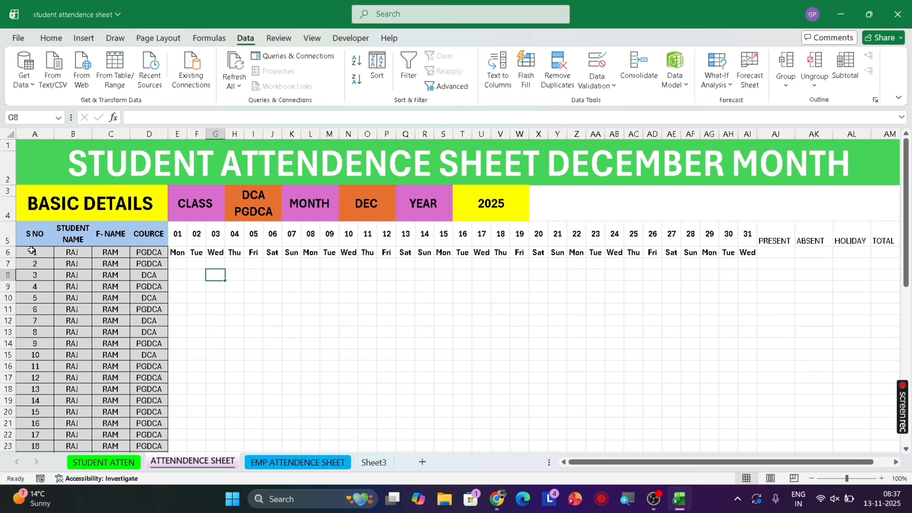
drag(32, 251, 141, 252)
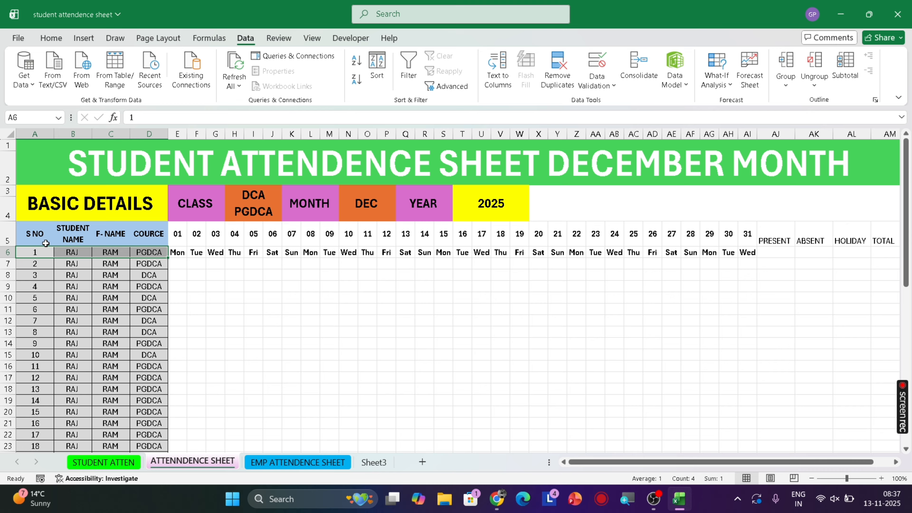
click(214, 377)
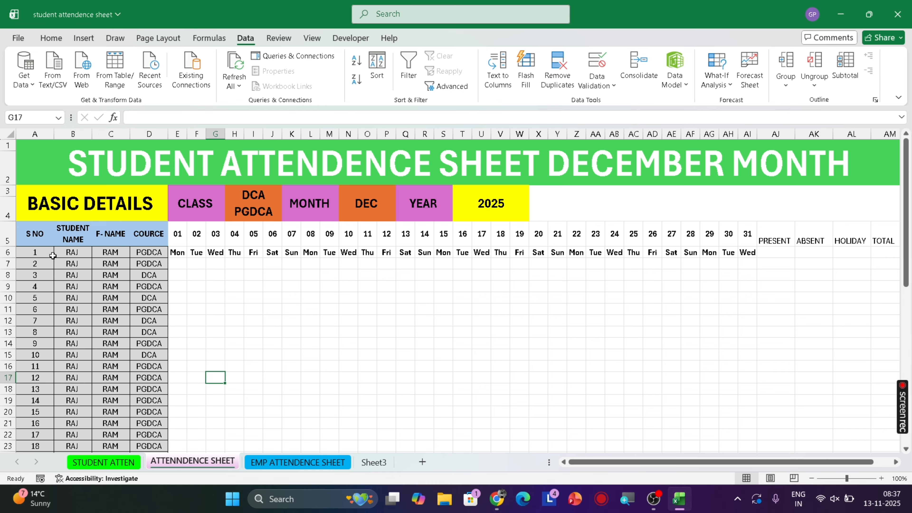
Insert blank cells at A6:D6, shifting the existing cells down, so the student rows start below the weekday row
drag(39, 250, 149, 252)
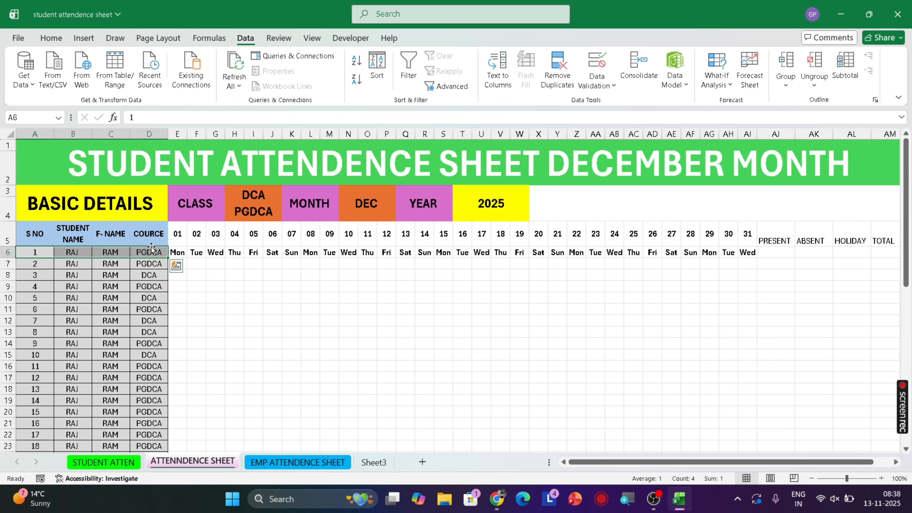
click(51, 38)
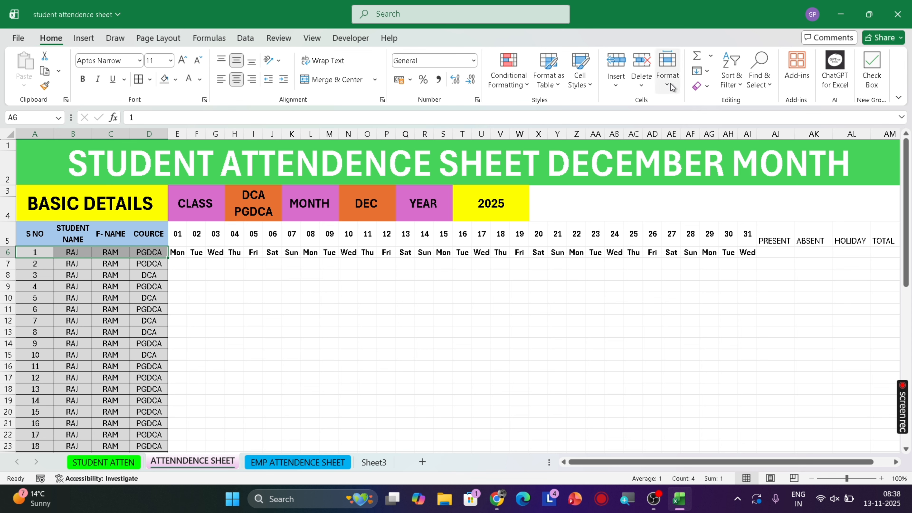
click(615, 86)
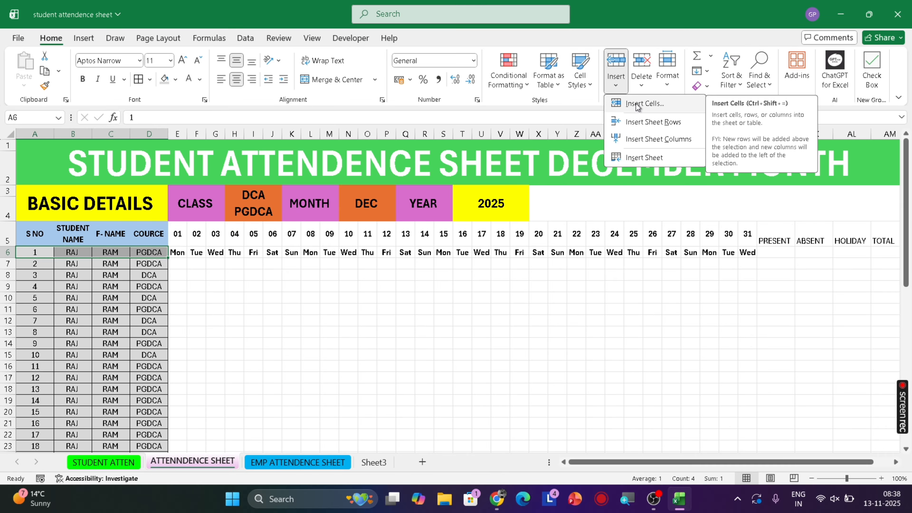
click(637, 105)
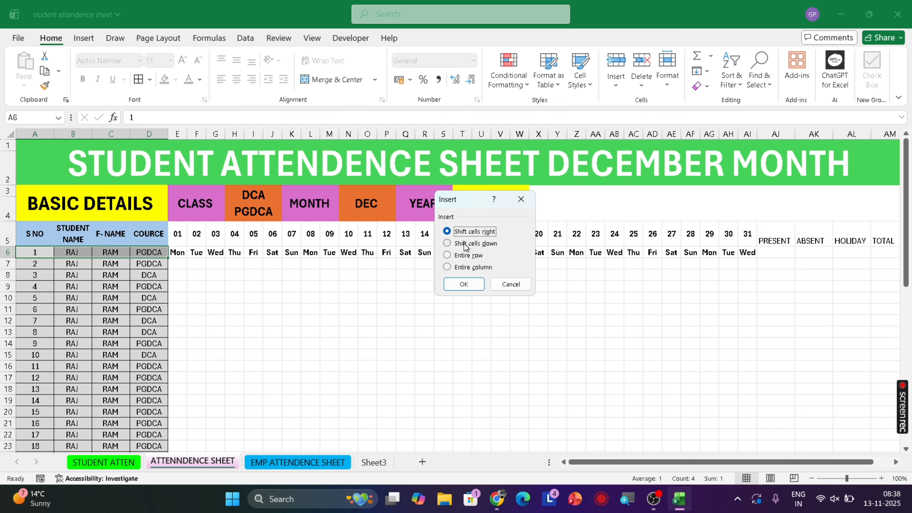
click(447, 244)
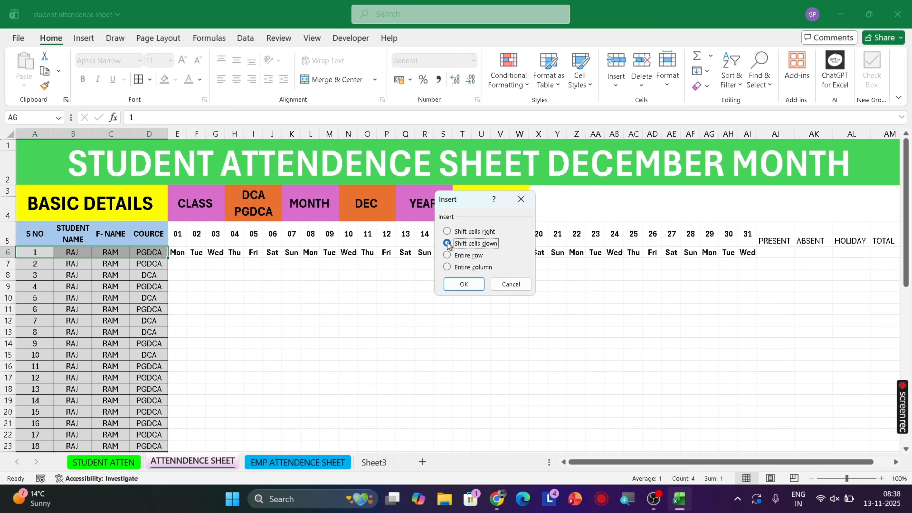
click(464, 284)
click(256, 300)
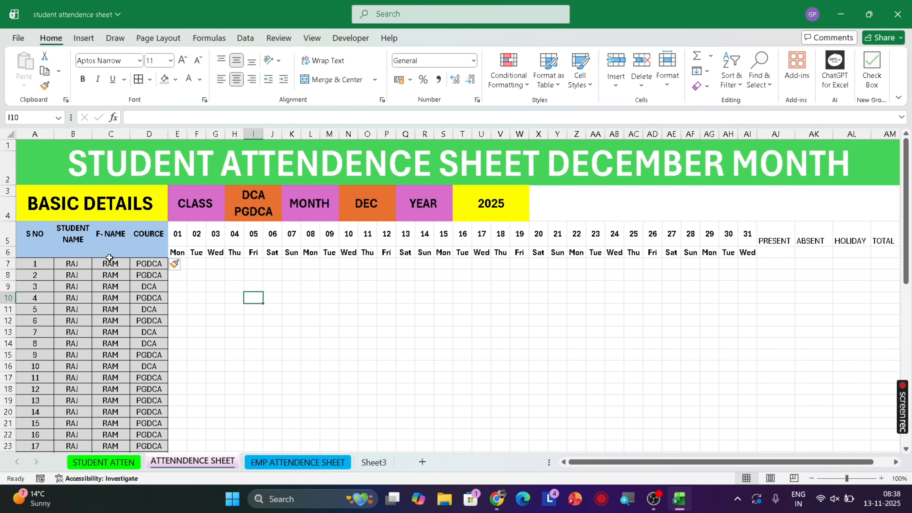
Merge and center each of the S NO, STUDENT NAME, F- NAME and COURCE headers with the blank cell below it
drag(32, 228, 35, 251)
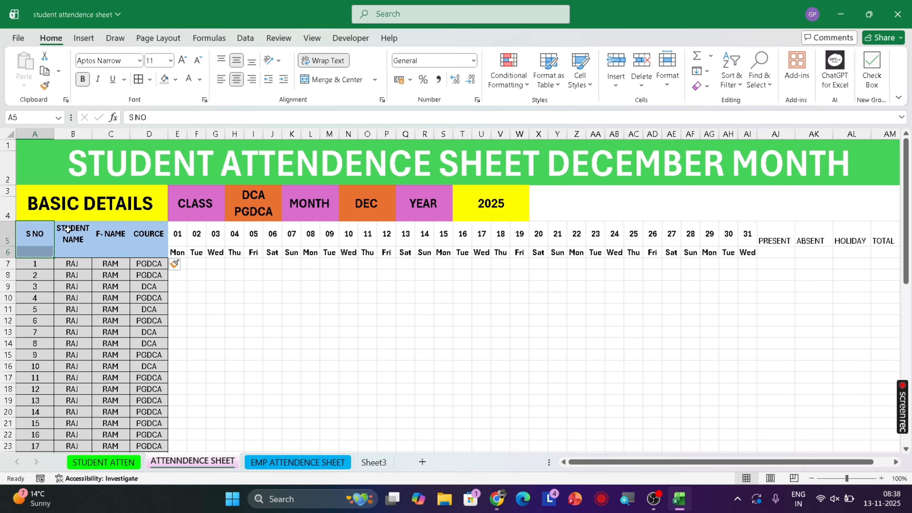
drag(68, 230, 145, 249)
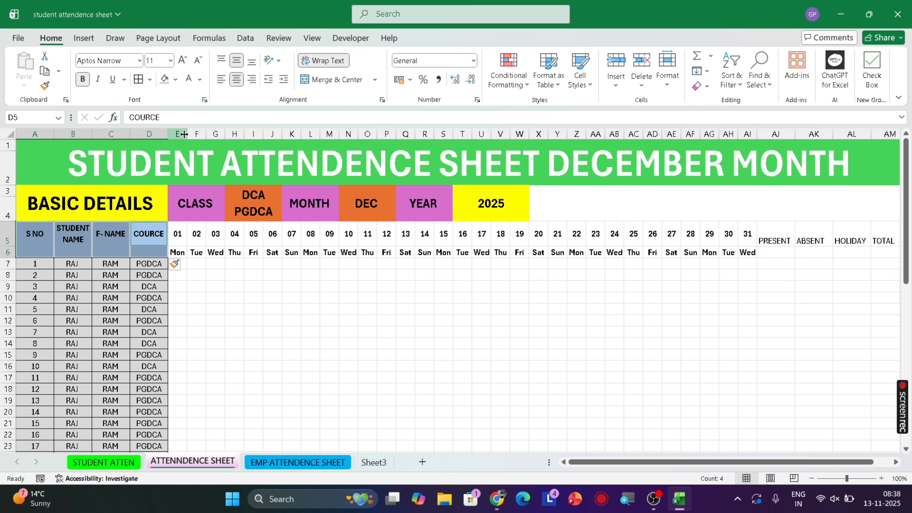
click(340, 79)
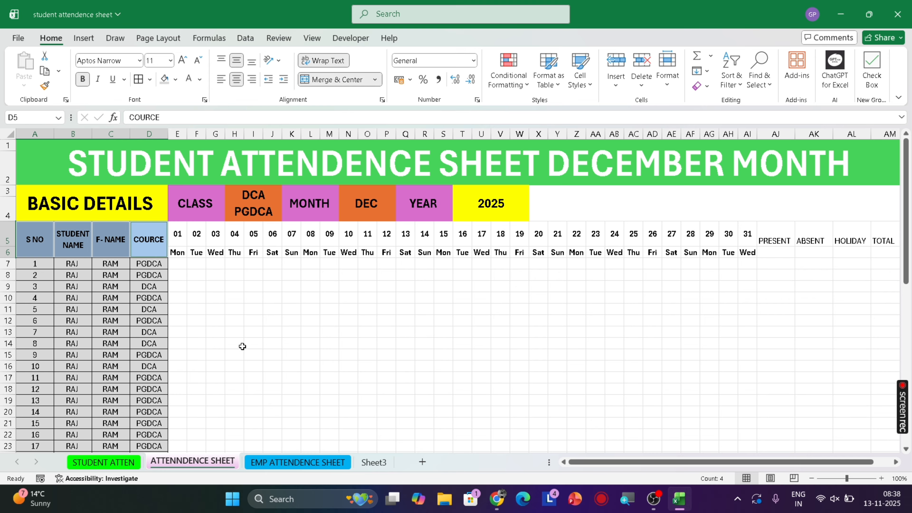
click(252, 342)
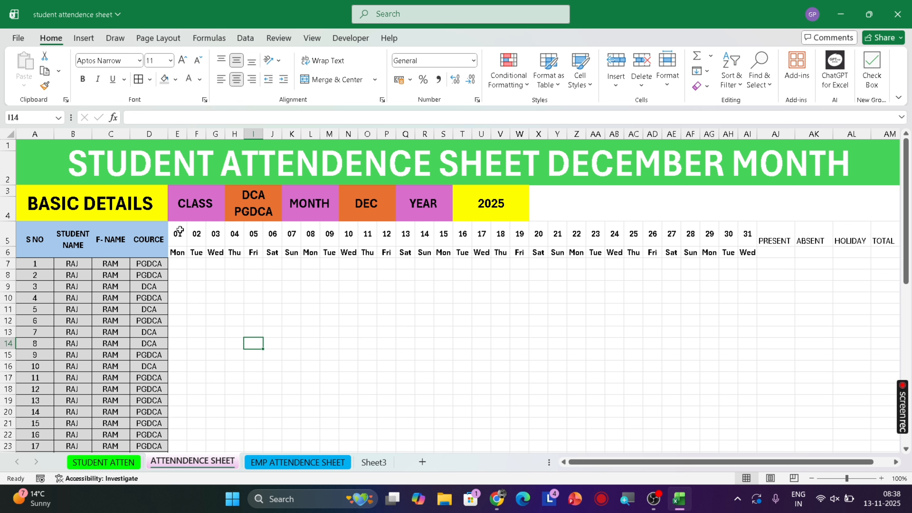
Fill the date and weekday header cells E5:AI6 with a medium blue theme color
drag(179, 230, 754, 248)
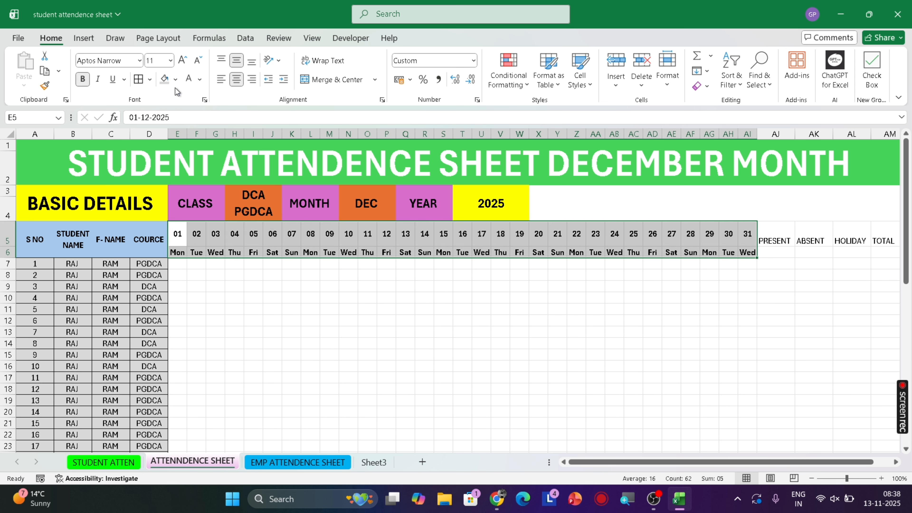
click(176, 79)
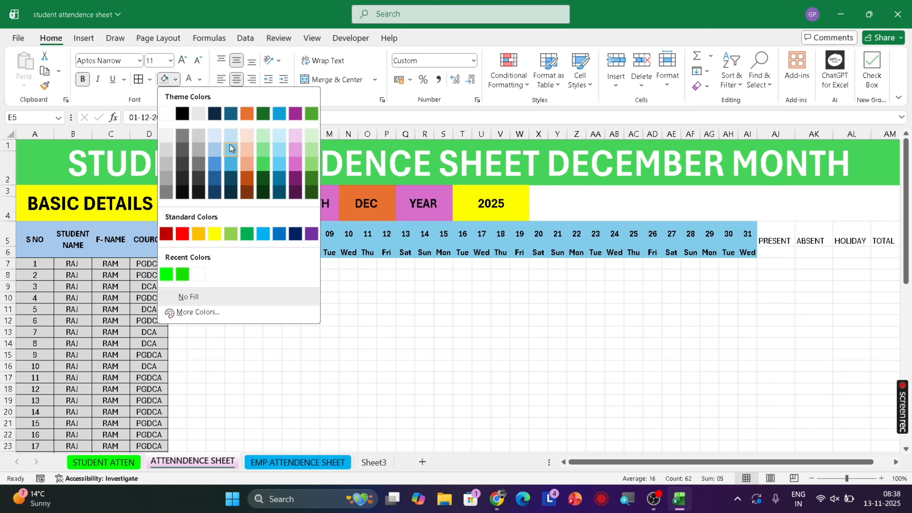
click(215, 164)
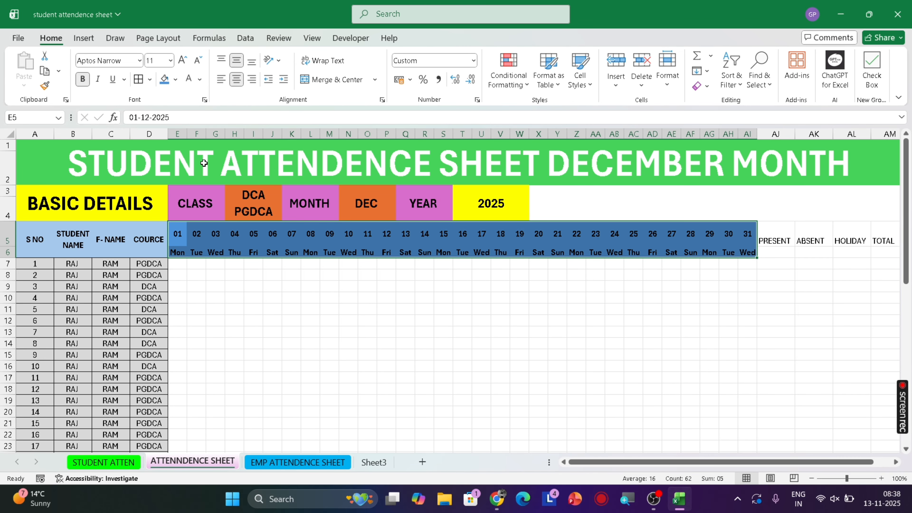
Add borders to all the date and weekday header cells E5:AI6
click(138, 79)
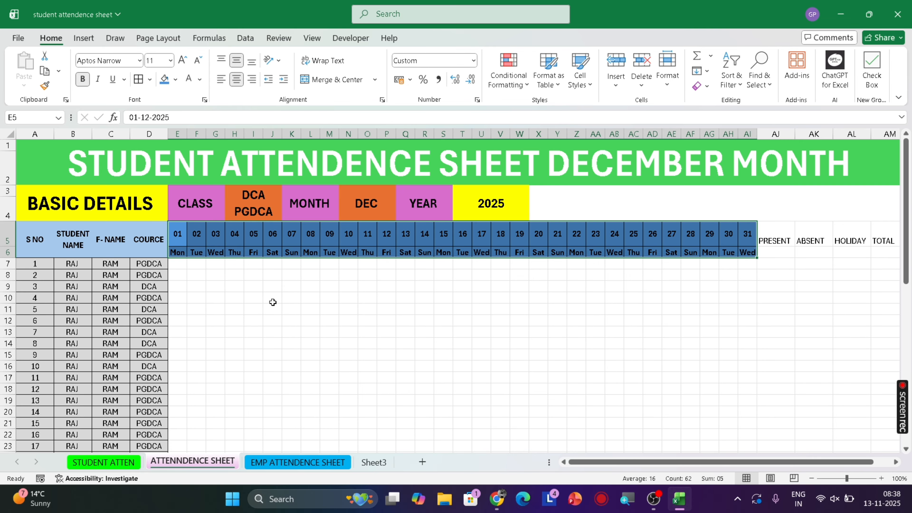
click(269, 292)
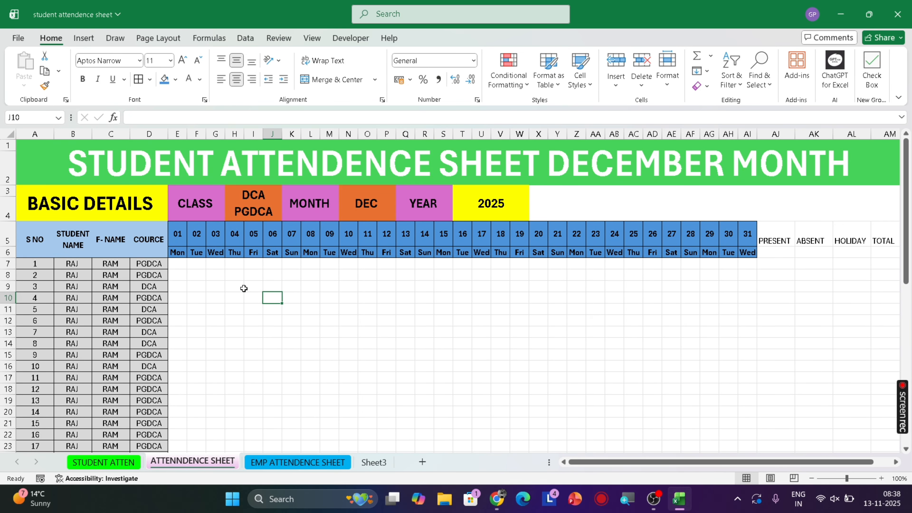
Unmerge the blank merged block X3:AM4 above the date and summary headers
click(785, 235)
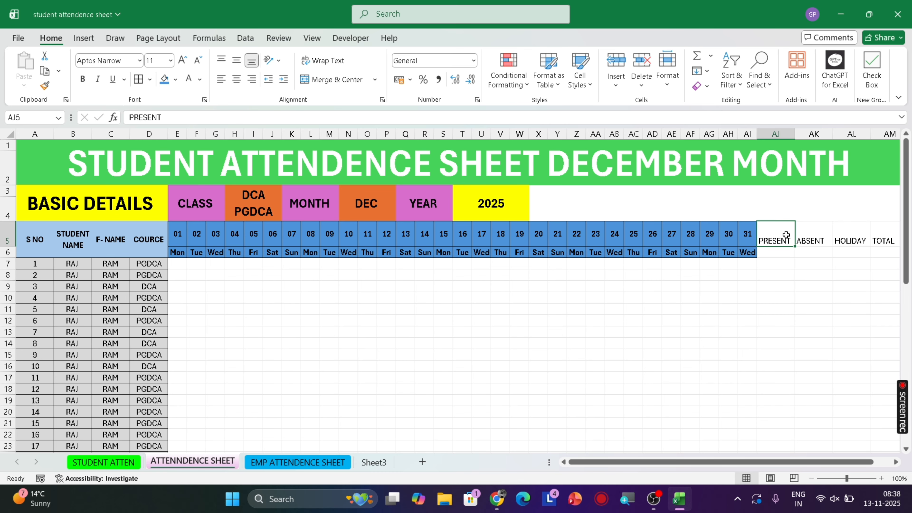
key(Right)
key(Right)
key(Right)
key(Right)
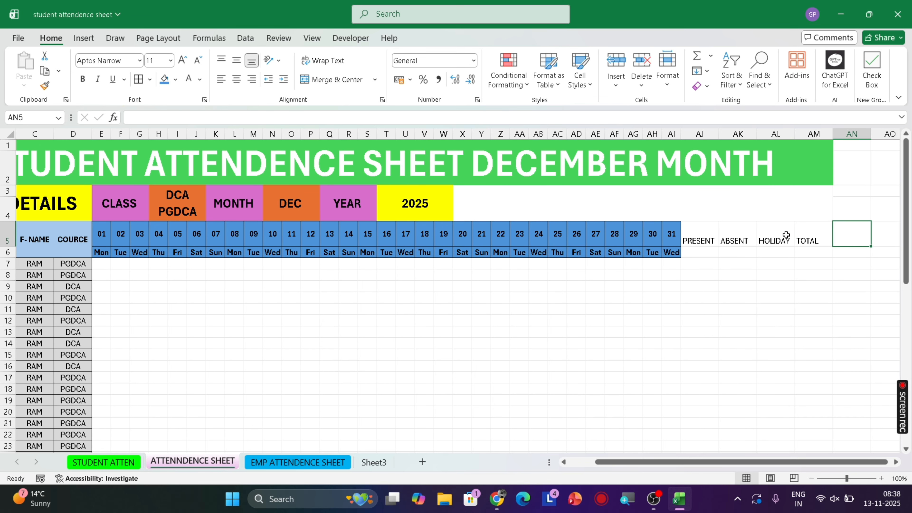
click(711, 210)
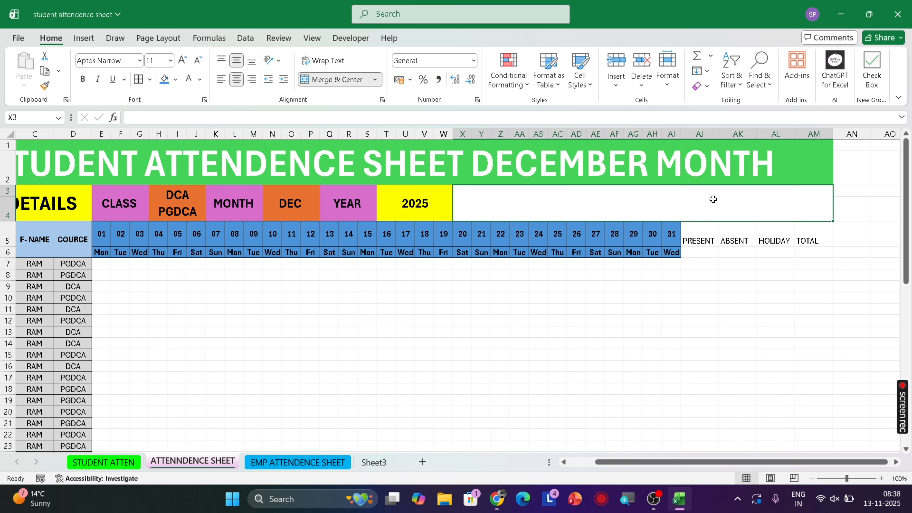
click(332, 79)
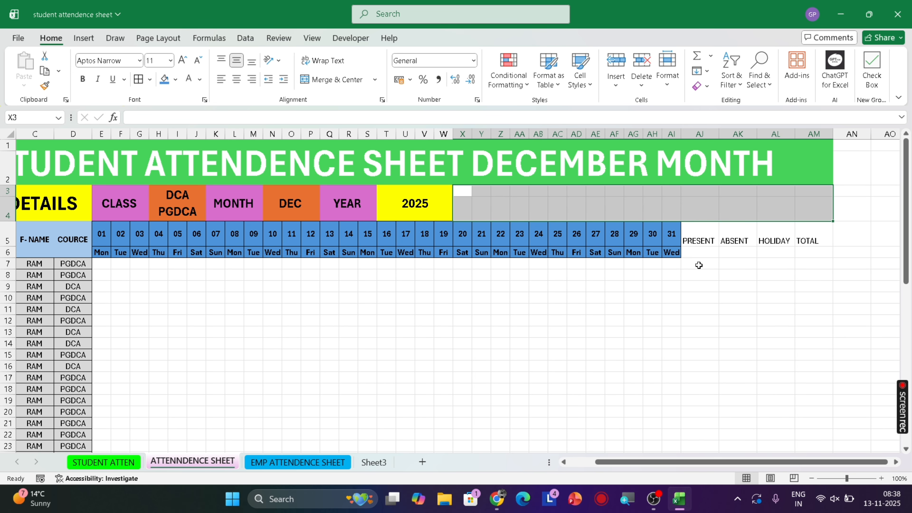
Merge and center rows 3 to 6 separately for each of the PRESENT, ABSENT, HOLIDAY and TOTAL columns
click(698, 252)
click(698, 194)
drag(699, 195, 707, 243)
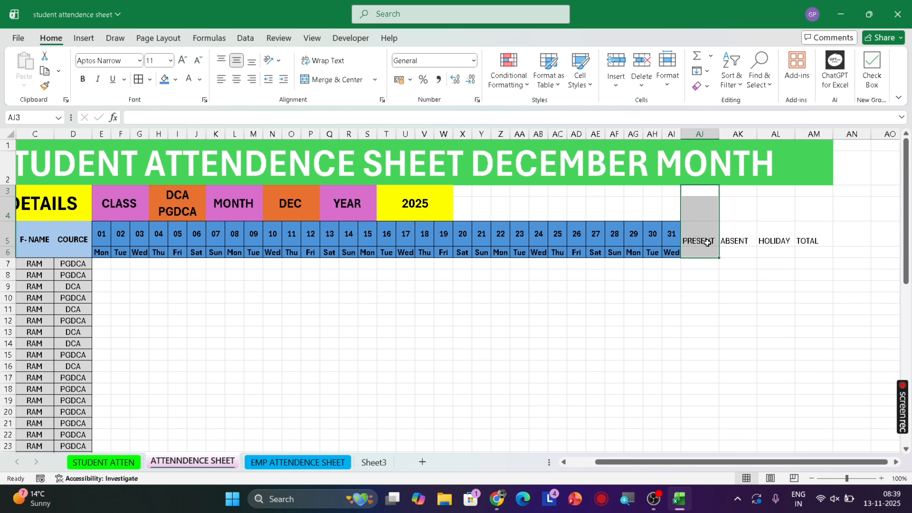
drag(736, 195, 741, 249)
drag(780, 196, 775, 249)
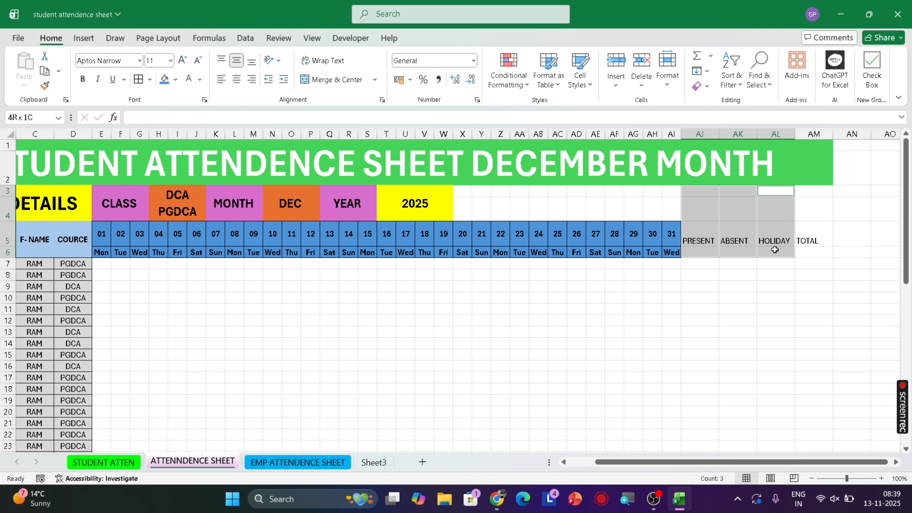
drag(808, 191, 810, 251)
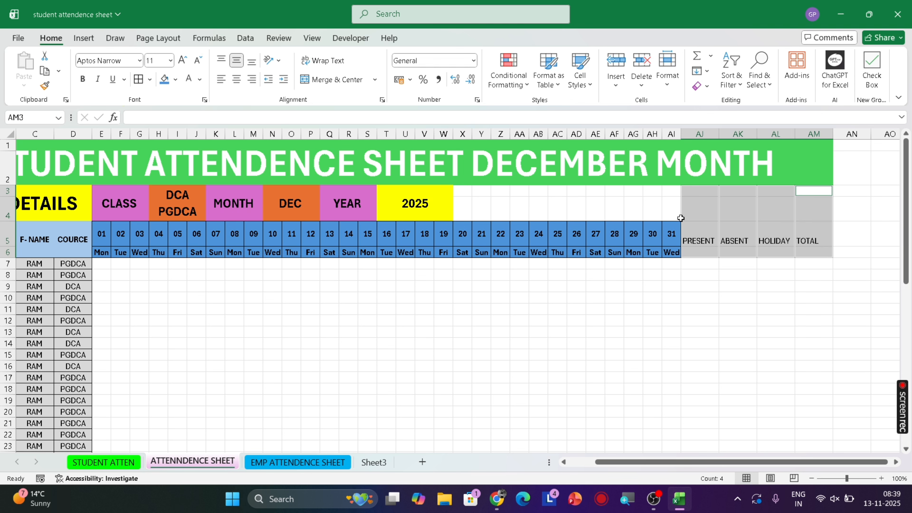
click(346, 80)
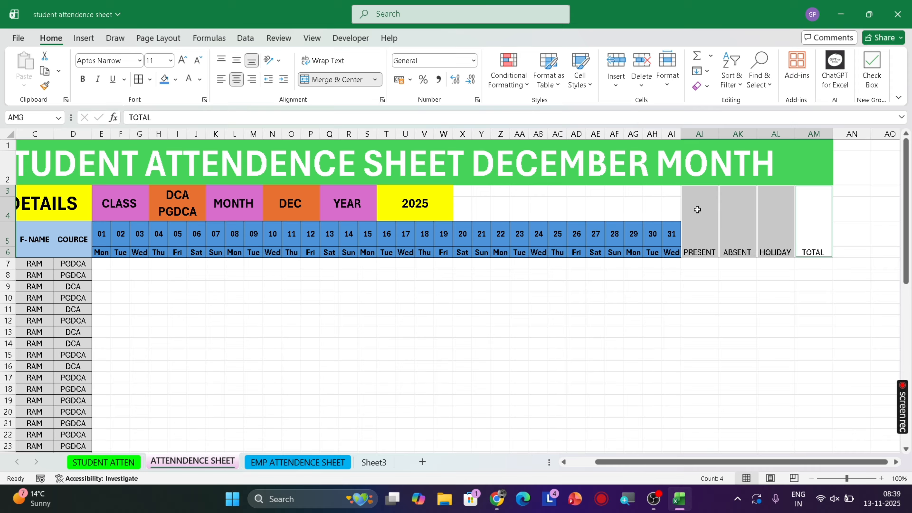
Rotate the text of the four summary headers upward and align it to the vertical middle
click(279, 62)
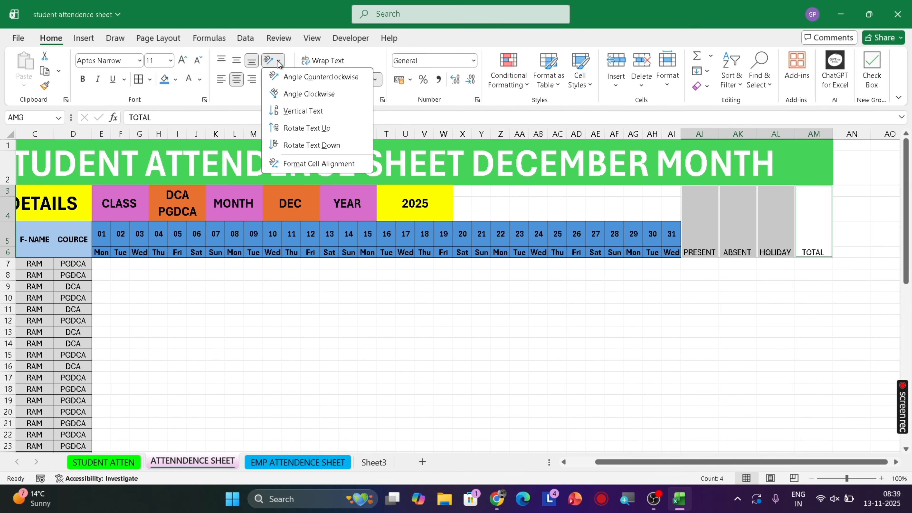
click(313, 129)
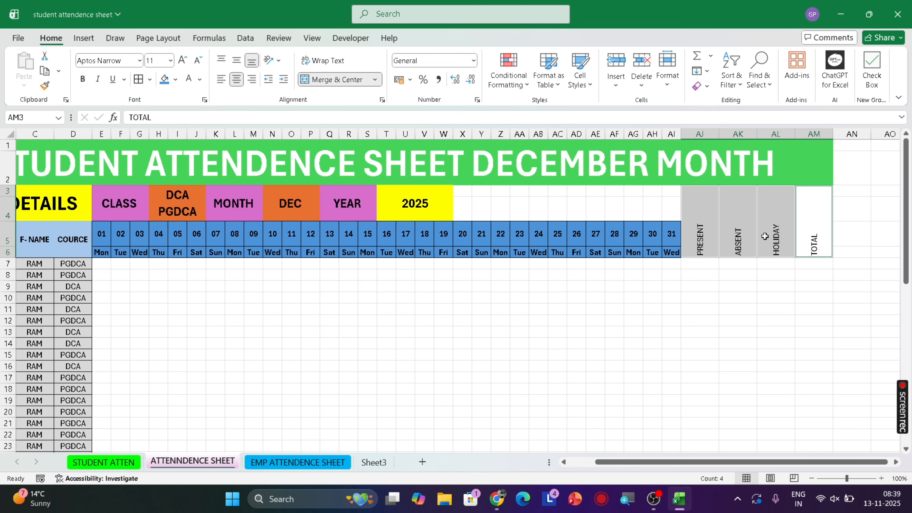
click(236, 61)
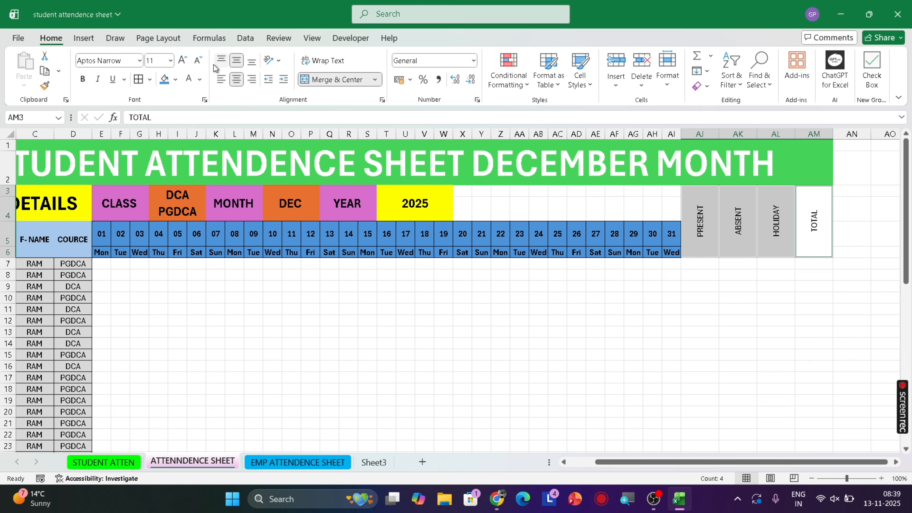
Format the PRESENT, ABSENT, HOLIDAY and TOTAL headers as bold, size 18, with borders
click(184, 61)
click(183, 61)
click(183, 61)
click(183, 61)
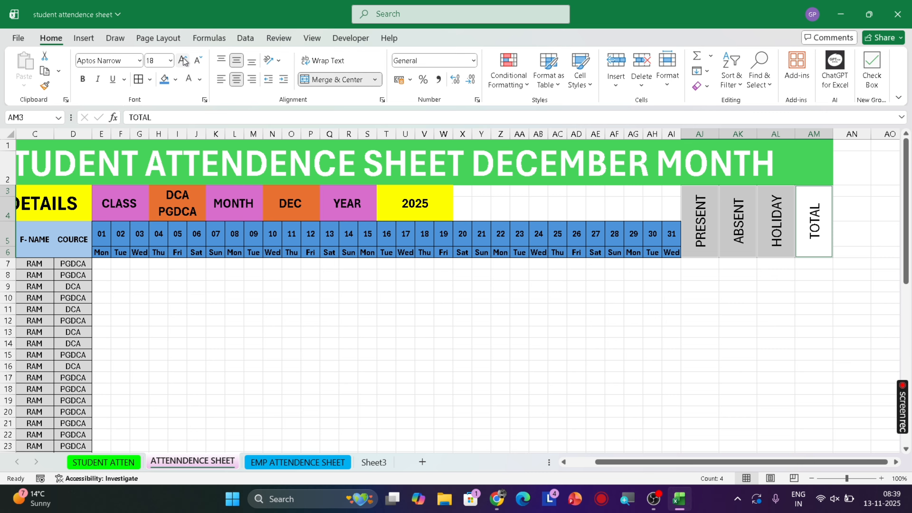
click(82, 78)
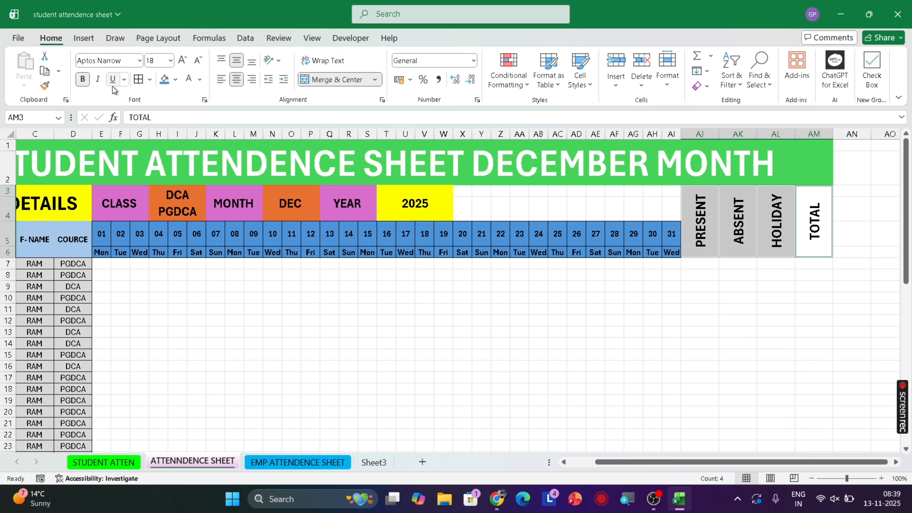
click(141, 85)
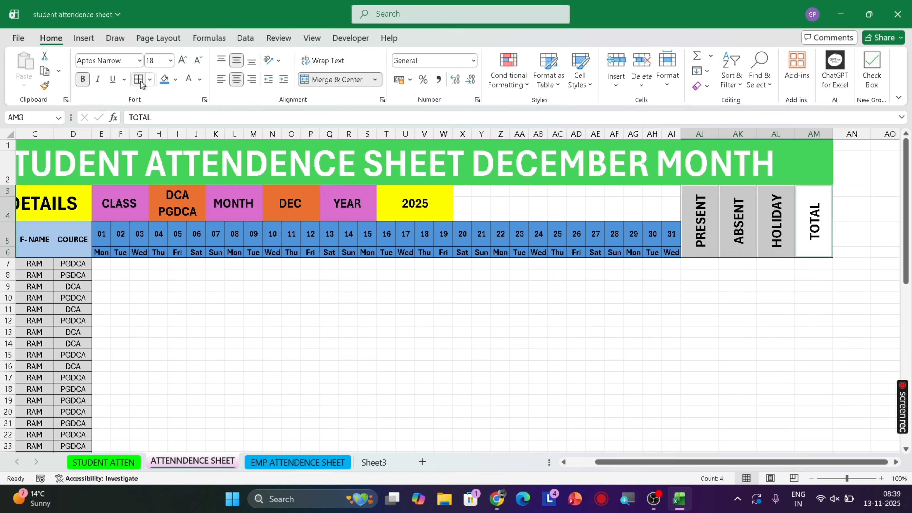
Fill the PRESENT, ABSENT, HOLIDAY and TOTAL headers with standard yellow
click(768, 287)
drag(702, 229, 815, 235)
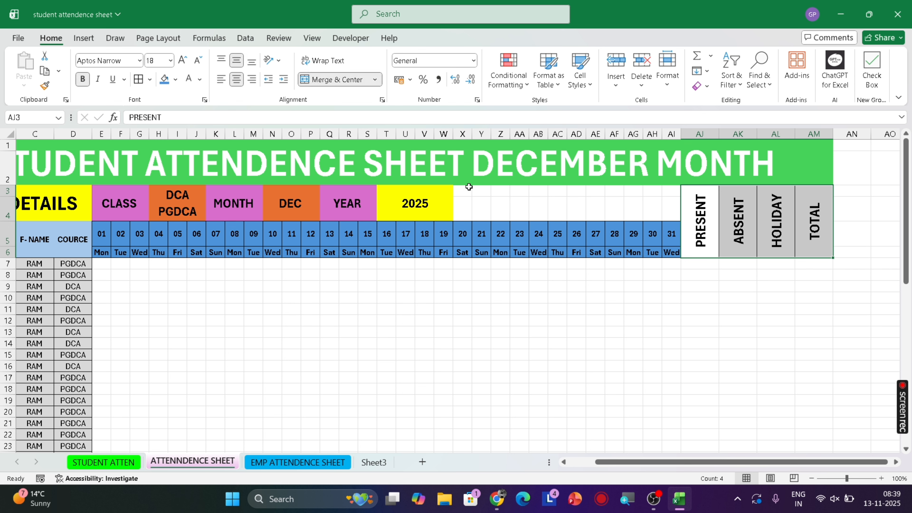
click(175, 80)
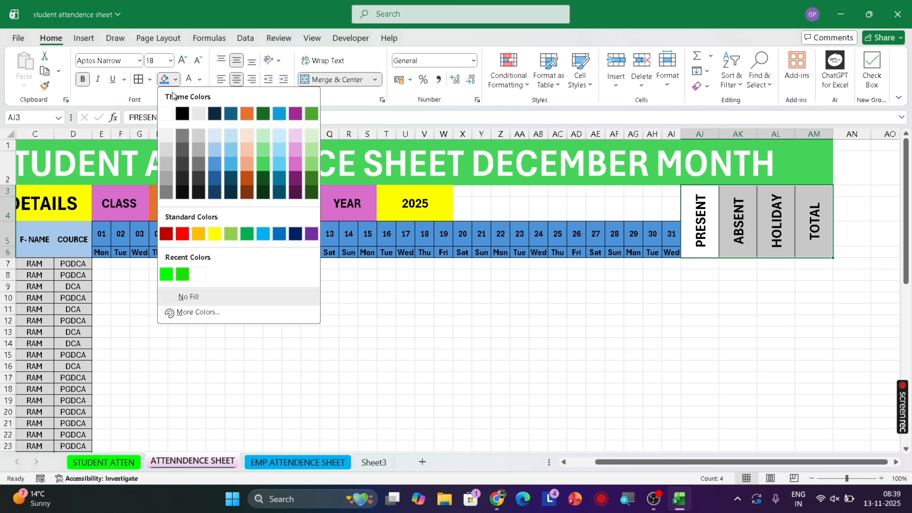
click(211, 233)
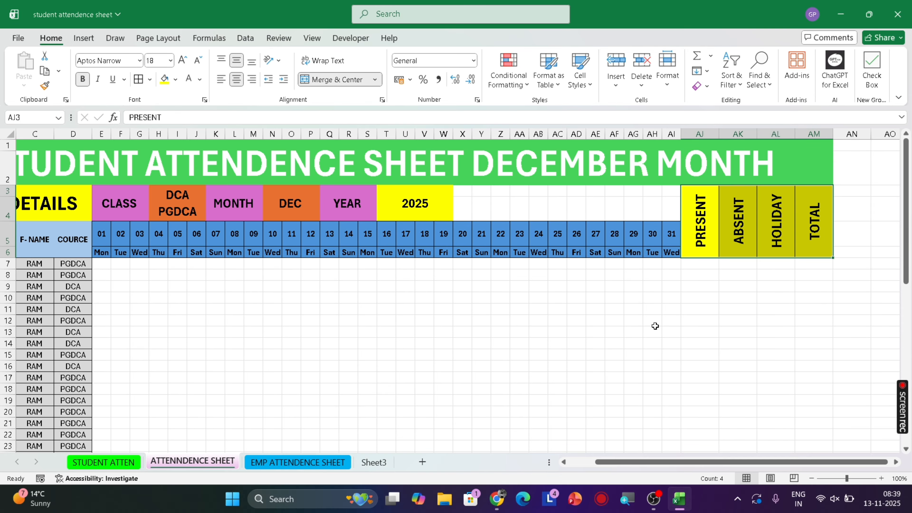
Fill the summary cells AJ7:AM51 with a light blue theme color and add borders to them
drag(710, 263, 800, 385)
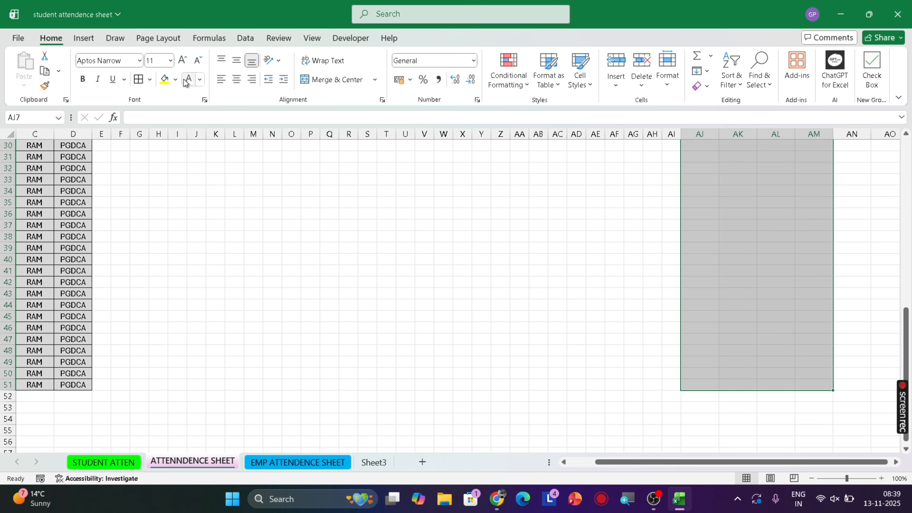
click(175, 79)
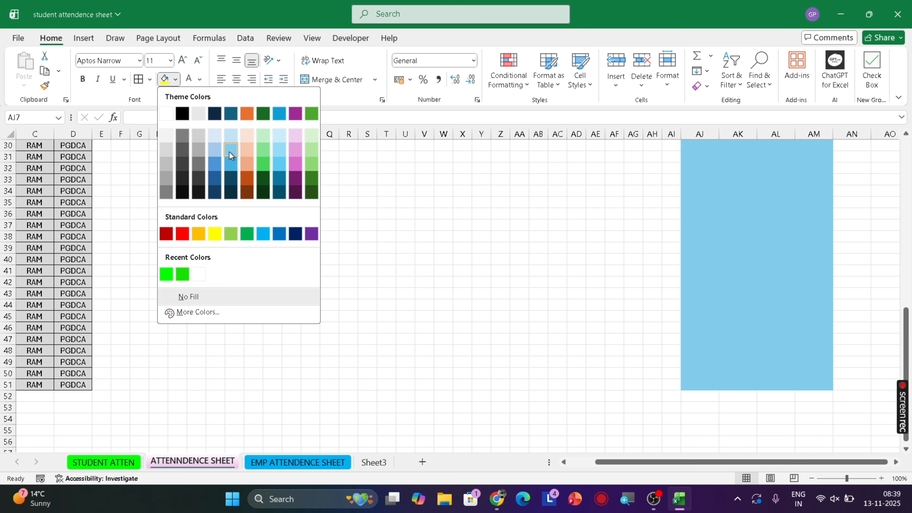
click(229, 152)
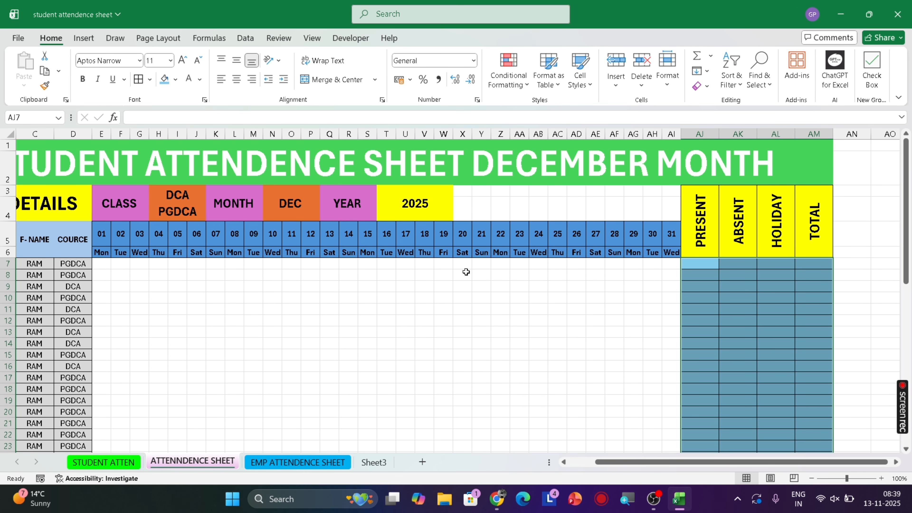
Add borders to the daily attendance cells E7:AI51 and center their contents
click(479, 298)
mouse_move(104, 262)
mouse_down()
mouse_move(692, 273)
mouse_move(668, 366)
mouse_move(675, 506)
mouse_move(670, 431)
mouse_up()
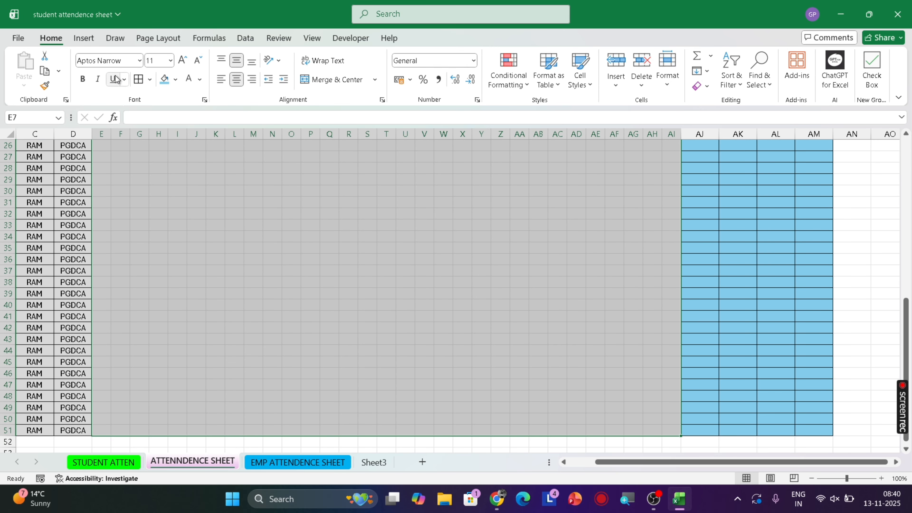
click(138, 79)
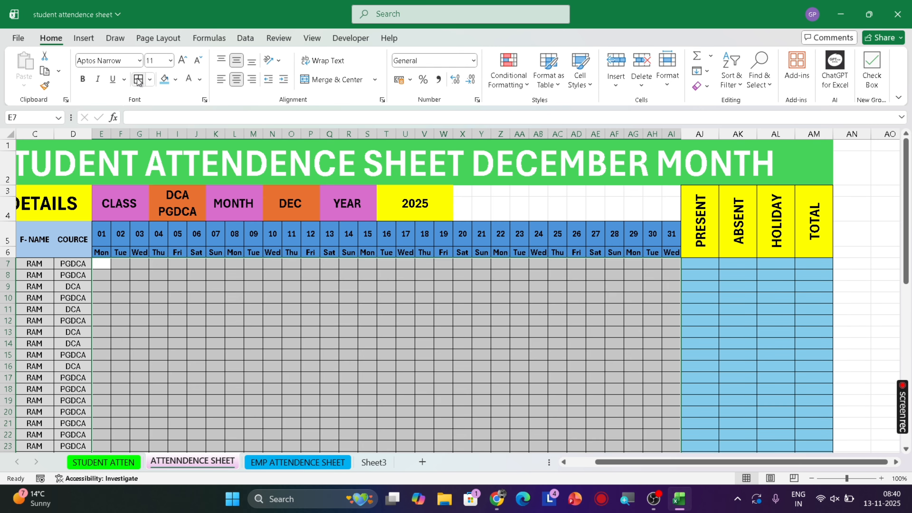
click(234, 82)
click(235, 82)
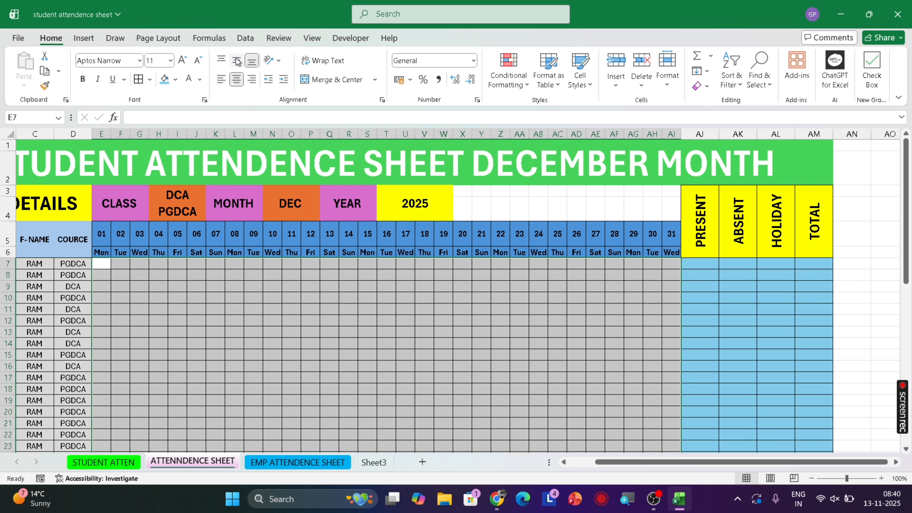
click(400, 326)
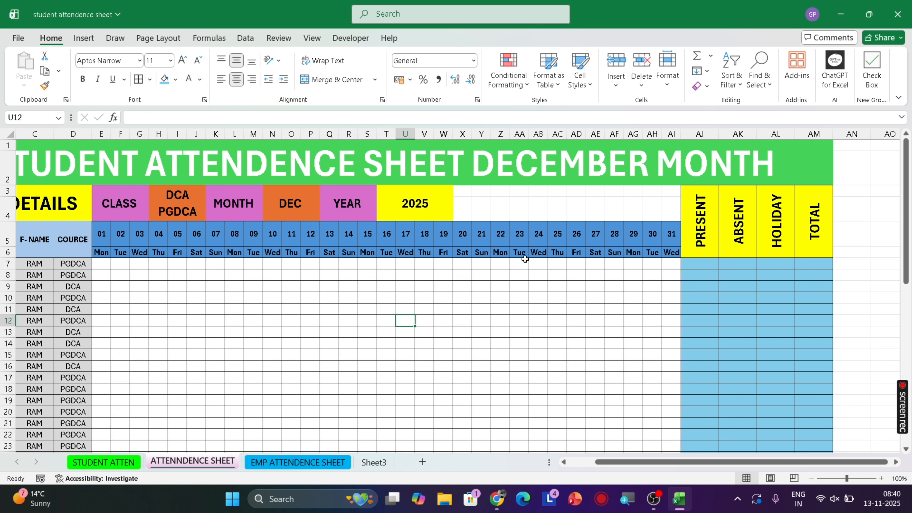
click(546, 194)
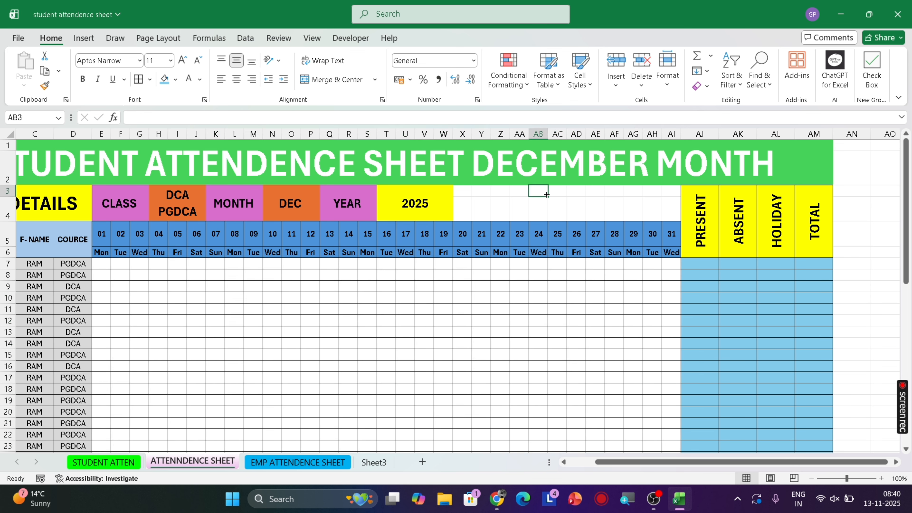
click(701, 265)
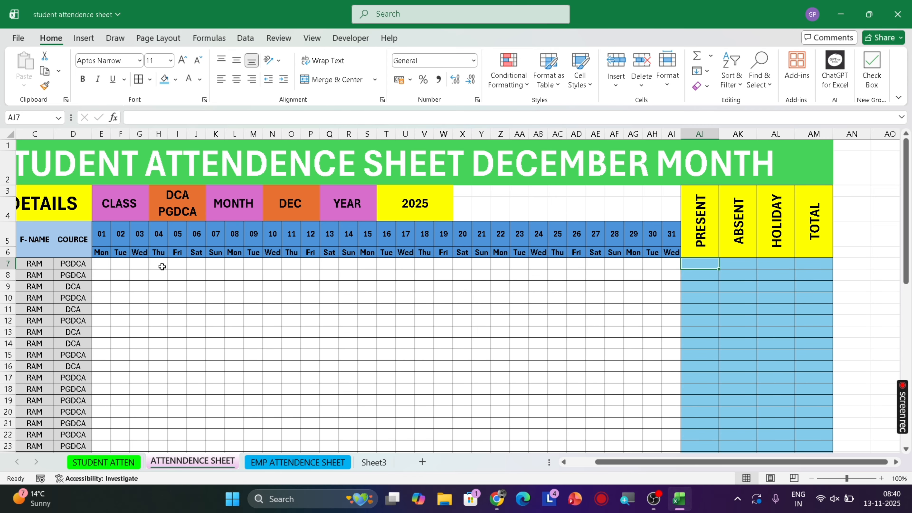
drag(102, 261, 406, 262)
drag(445, 262, 470, 261)
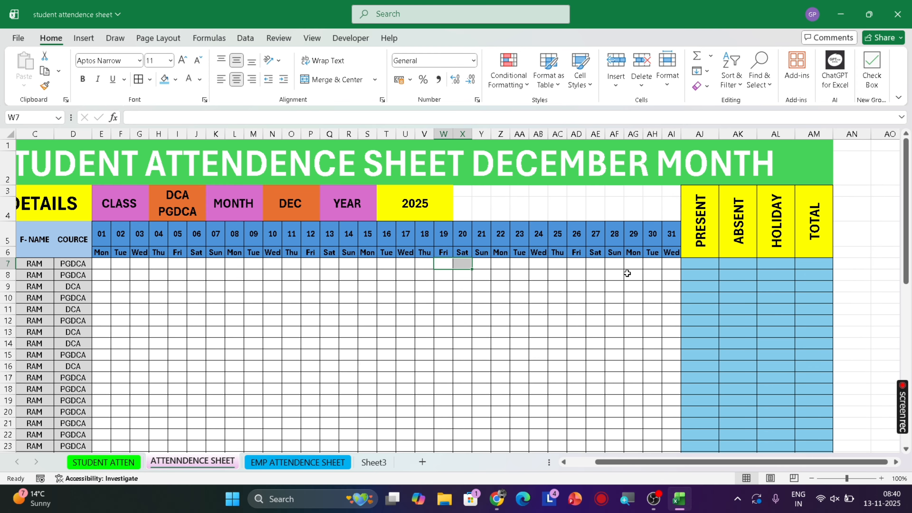
click(707, 264)
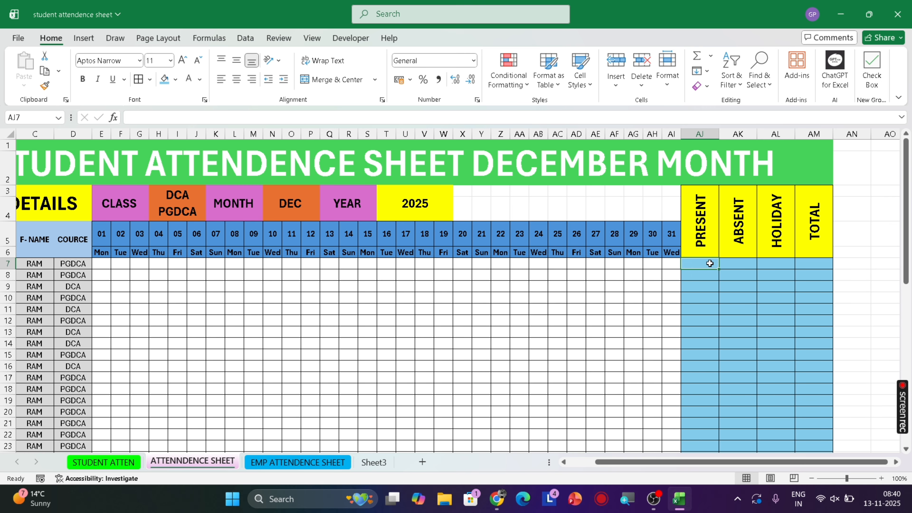
click(160, 278)
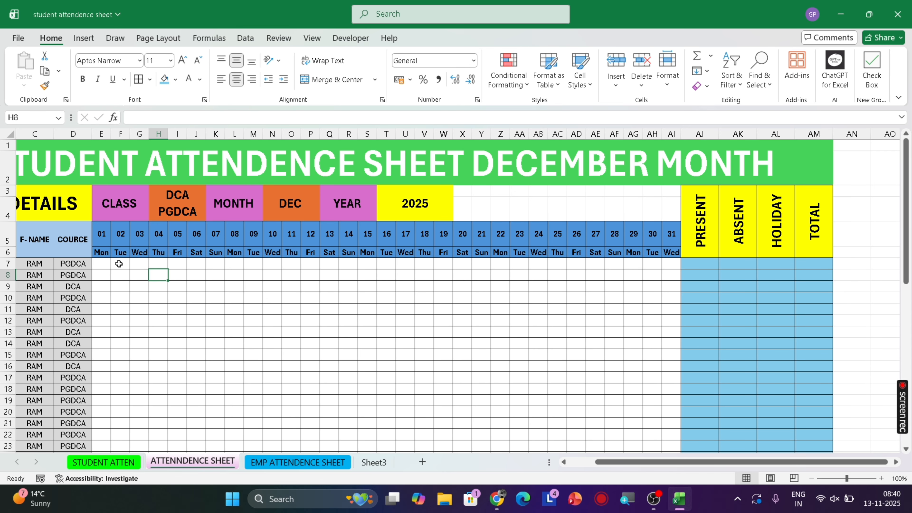
click(99, 263)
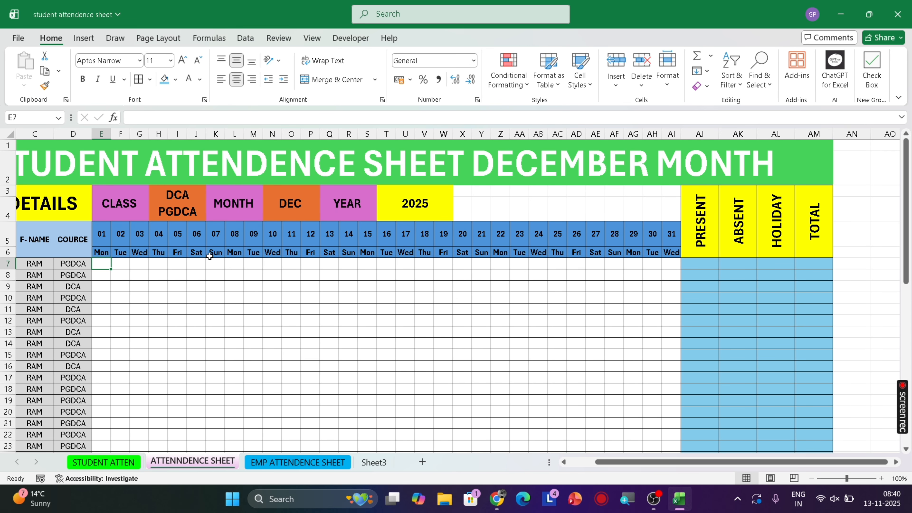
Fill the attendance cells K7:K51 under Sunday the 7th with standard red
click(217, 252)
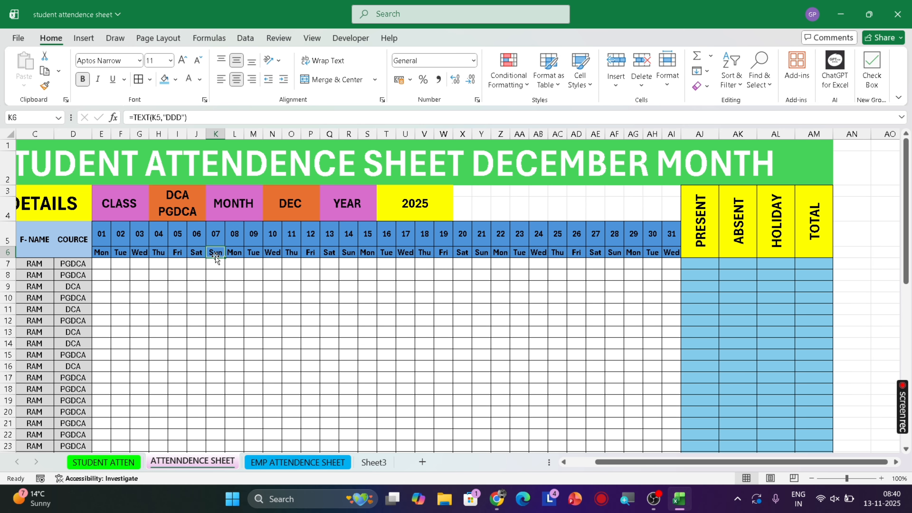
click(217, 265)
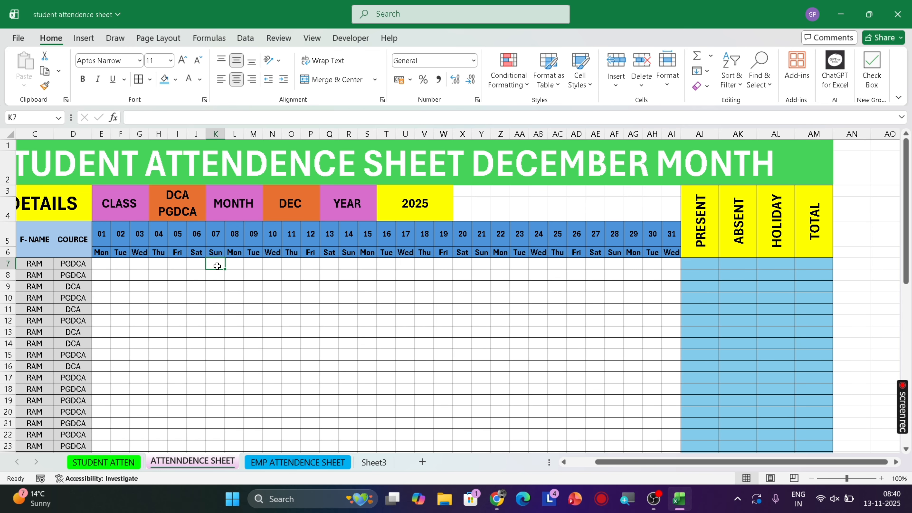
drag(218, 265, 220, 448)
key(shift+Down)
key(shift+Down)
key(shift+Down)
key(shift+Down)
key(shift+Down)
key(shift+Down)
key(shift+Down)
key(shift+Down)
key(shift+Down)
key(shift+Down)
key(shift+Down)
key(shift+Down)
key(shift+Down)
key(shift+Down)
key(shift+Down)
key(shift+Down)
key(shift+Down)
key(shift+Down)
key(shift+Down)
key(shift+Down)
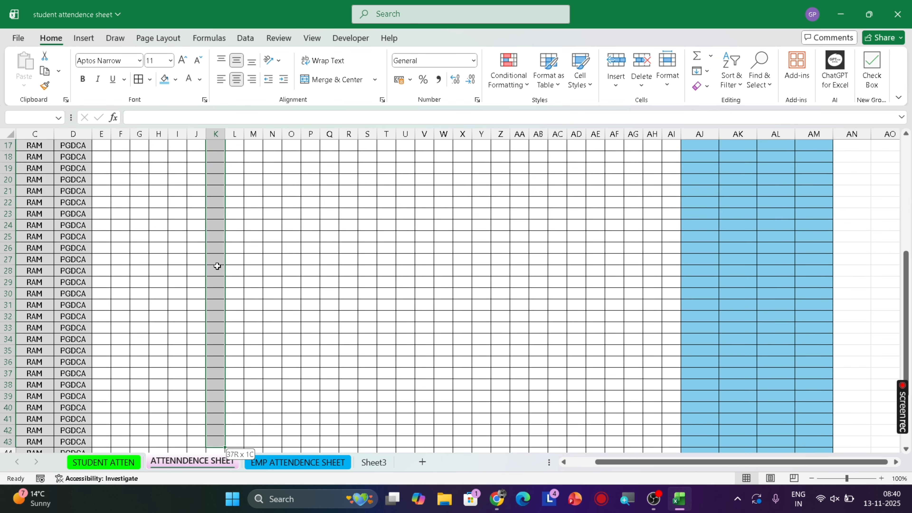
key(shift+Up)
key(shift+Up)
key(shift+Up)
key(shift+Up)
key(shift+Up)
key(shift+Up)
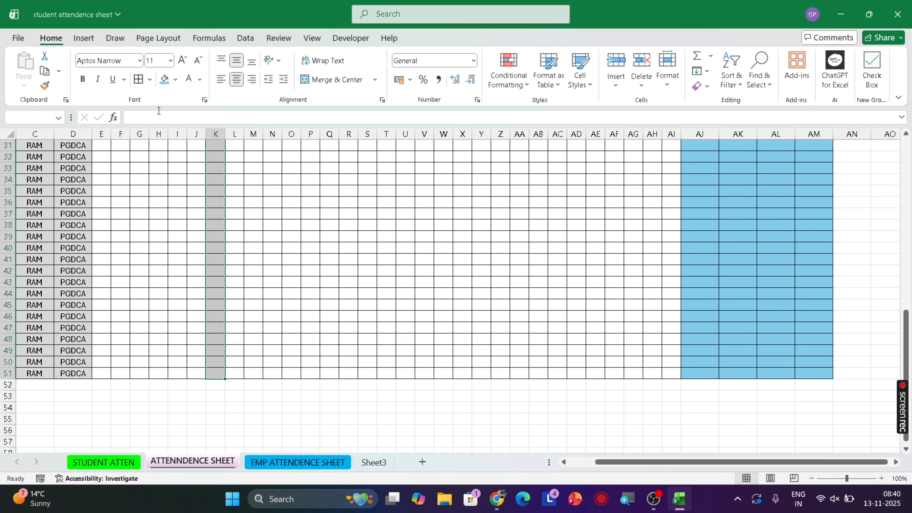
click(176, 79)
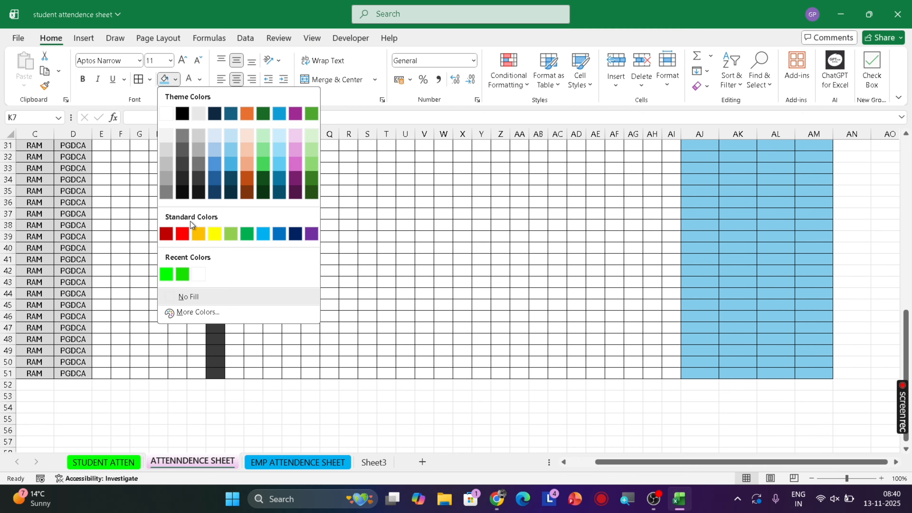
click(184, 232)
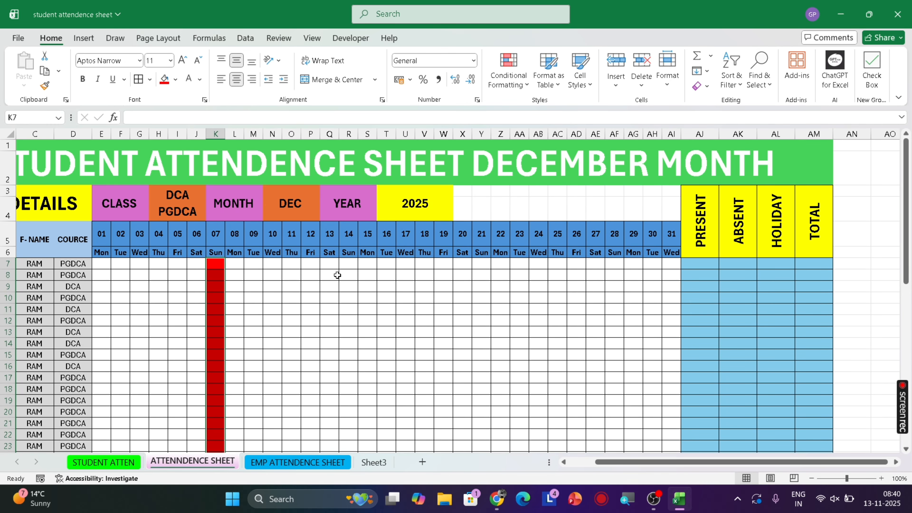
Fill the other Sunday columns R7:R51, Y7:Y51 and AF7:AF51 with the same red
drag(348, 263, 350, 431)
click(164, 80)
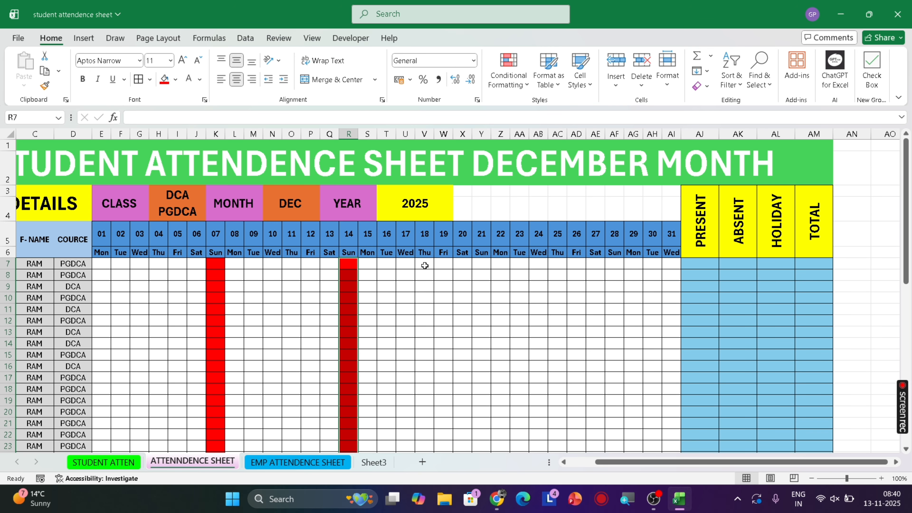
drag(482, 254, 480, 379)
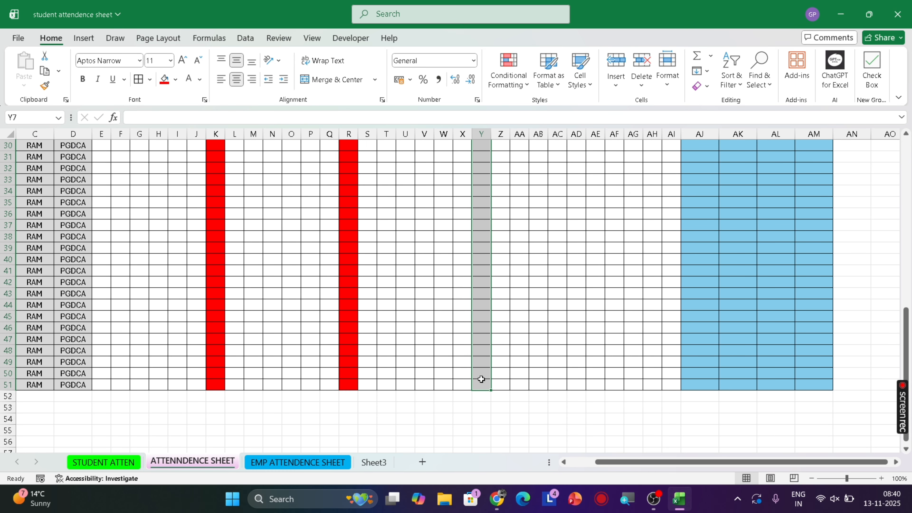
click(163, 79)
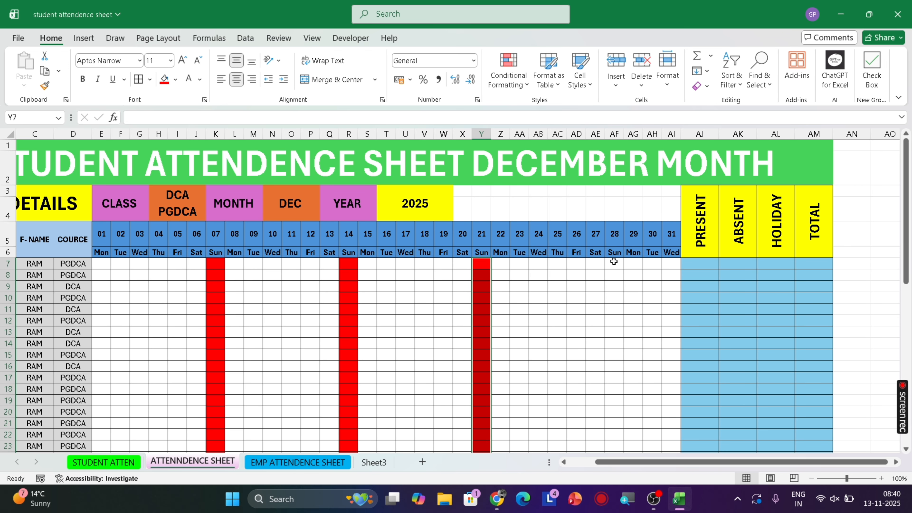
drag(610, 264, 620, 431)
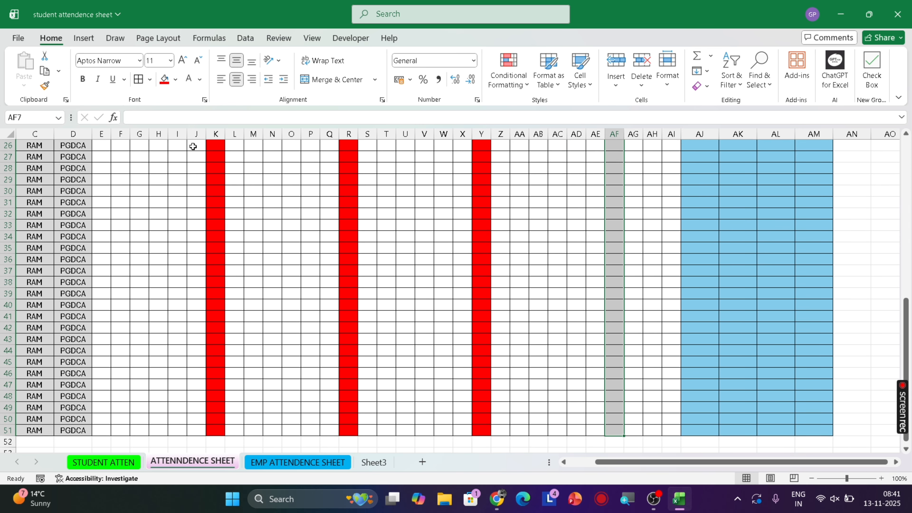
click(164, 80)
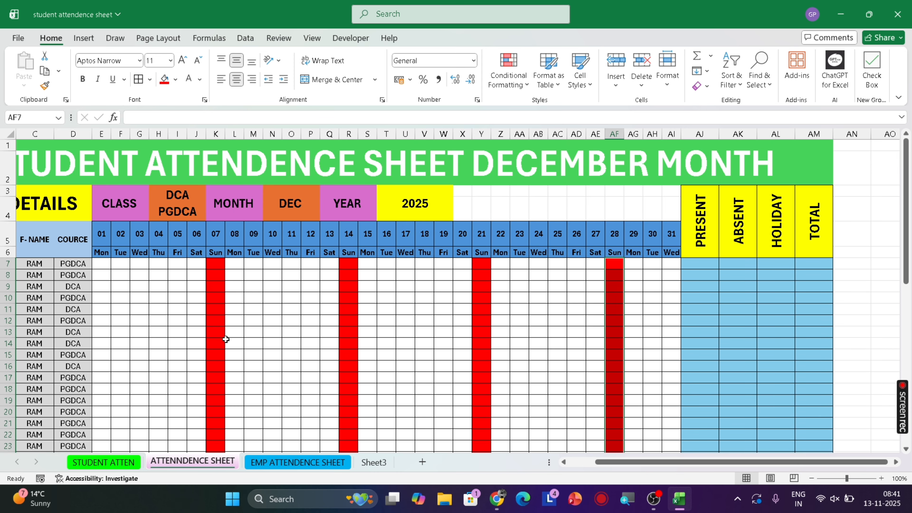
Enter H in K7 under Sunday the 7th and fill it down through K51
click(219, 263)
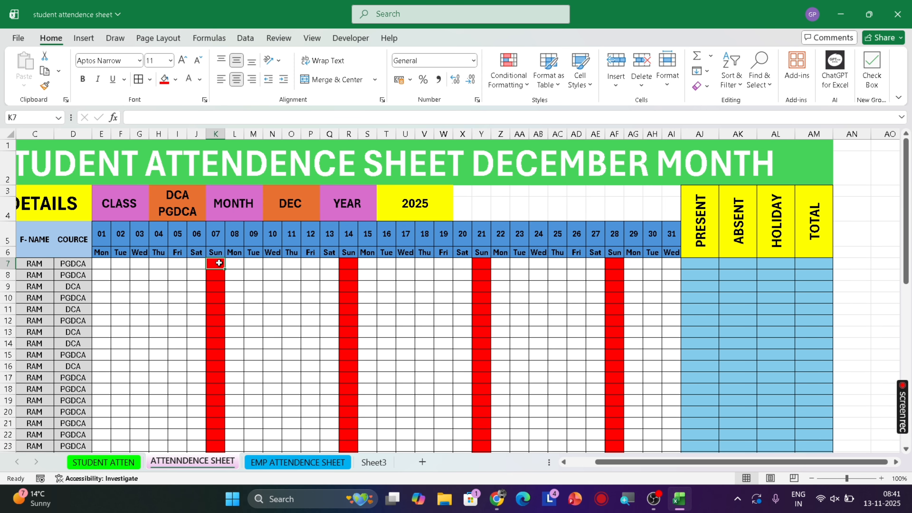
text(H)
key(Return)
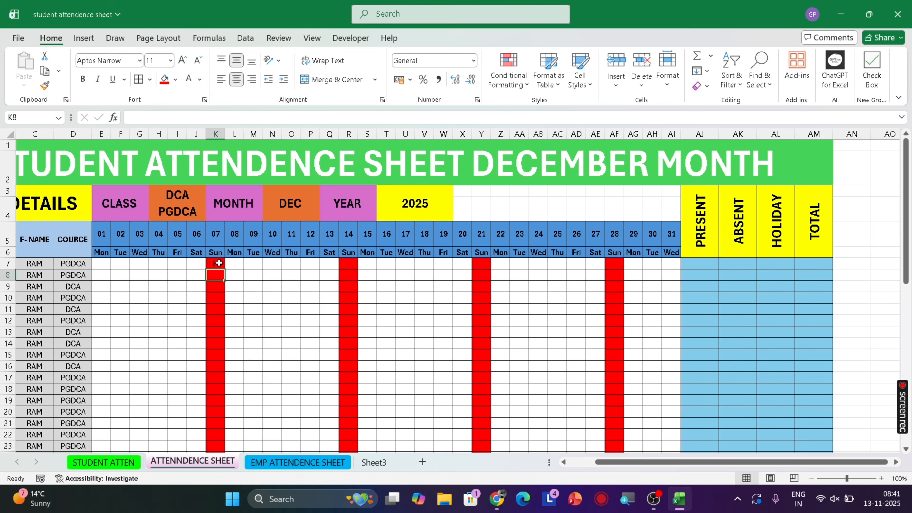
click(219, 262)
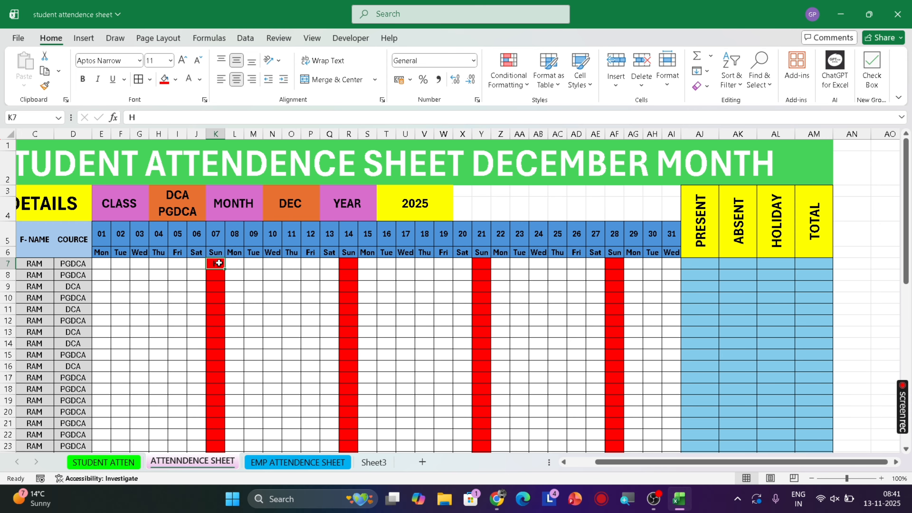
drag(219, 263, 219, 384)
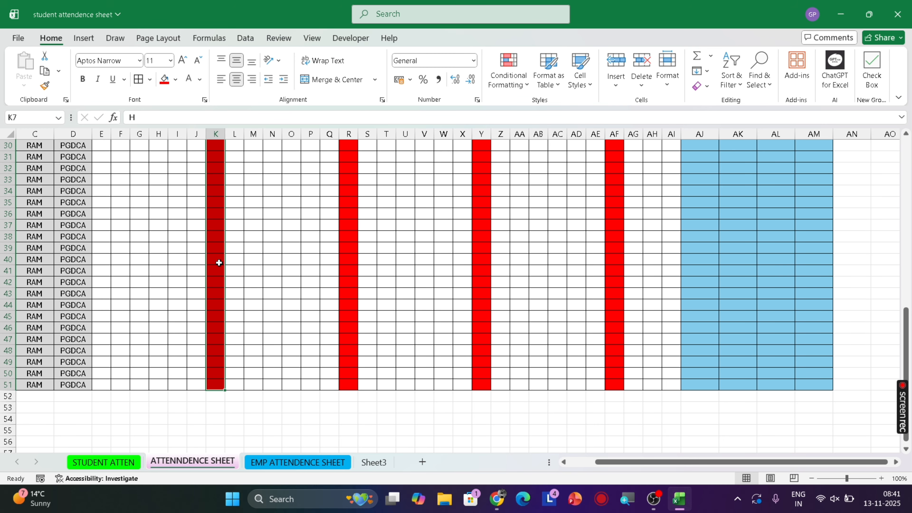
key(ctrl+d)
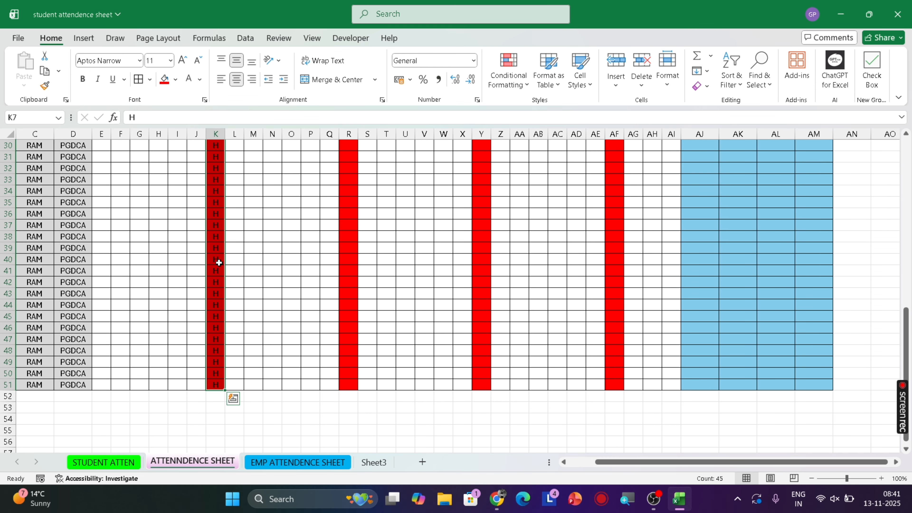
Enter H in R7 under Sunday the 14th and fill it down through R51
scroll(230, 259, up, 10)
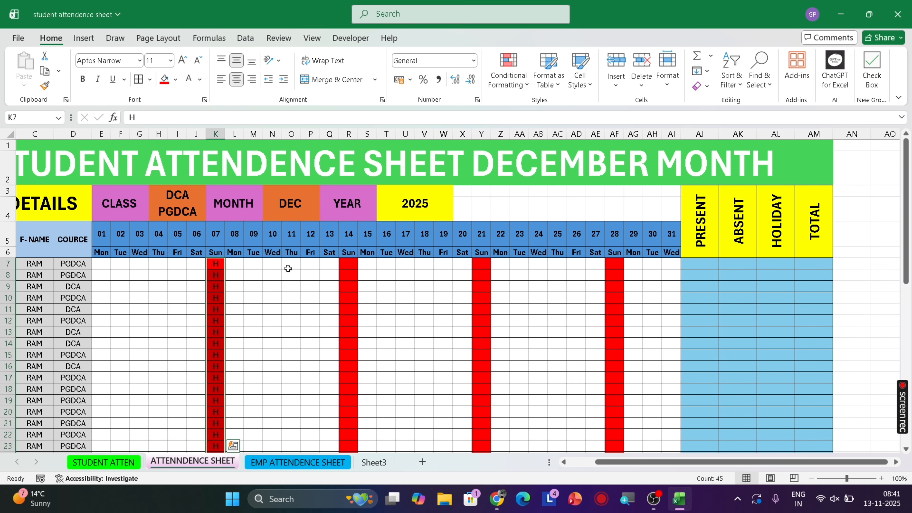
click(352, 263)
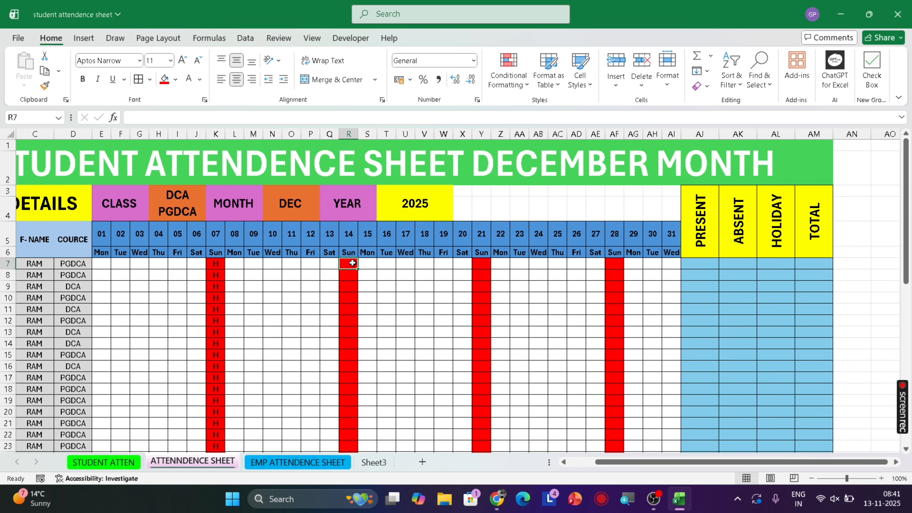
text(H)
click(353, 263)
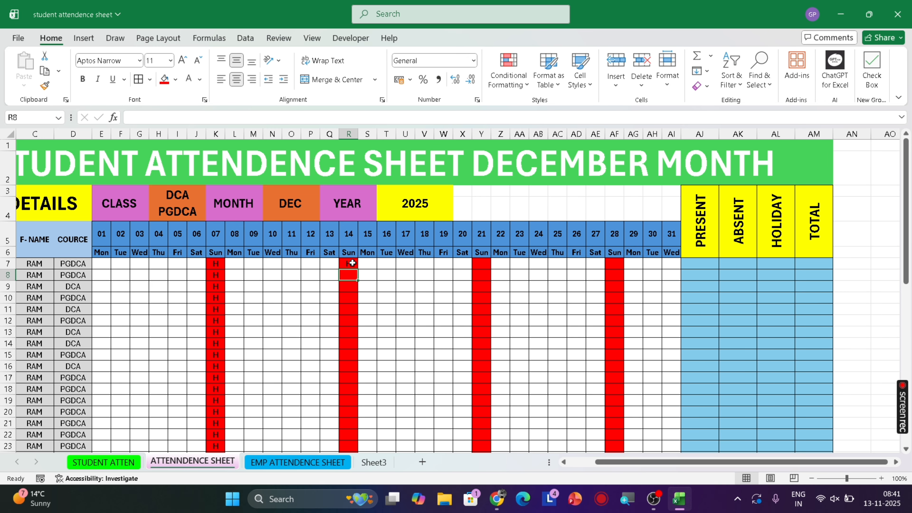
key(shift+Down)
key(shift+Down)
key(shift+Down)
key(shift+Down)
key(shift+Down)
key(shift+Down)
key(shift+Down)
key(shift+Down)
key(shift+Down)
key(shift+Down)
key(shift+Down)
key(shift+Down)
key(shift+Down)
key(shift+Down)
key(shift+Down)
key(shift+Down)
key(shift+Down)
key(shift+Down)
key(shift+Down)
key(shift+Down)
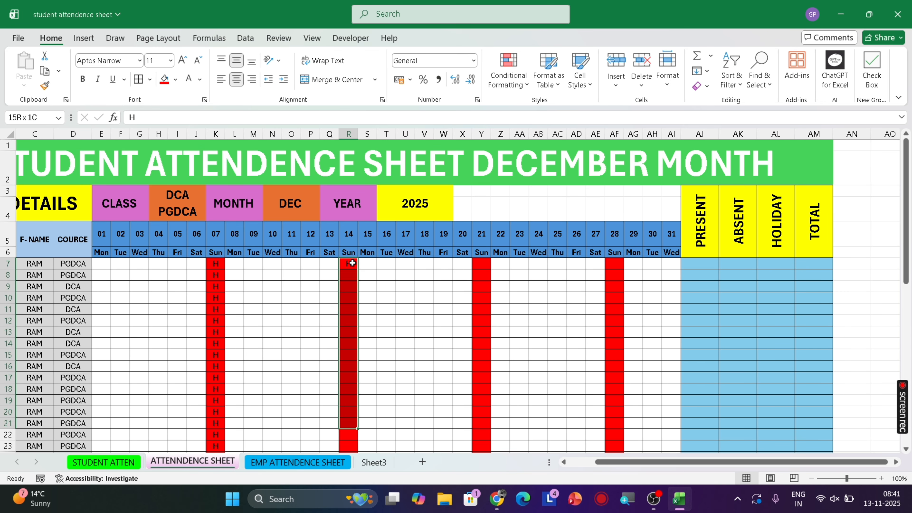
key(shift+Down)
key(shift+Down)
key(shift+Down)
key(shift+Down)
key(shift+Down)
key(shift+Down)
key(shift+Down)
key(shift+Down)
key(shift+Down)
key(shift+Down)
key(shift+Down)
key(shift+Down)
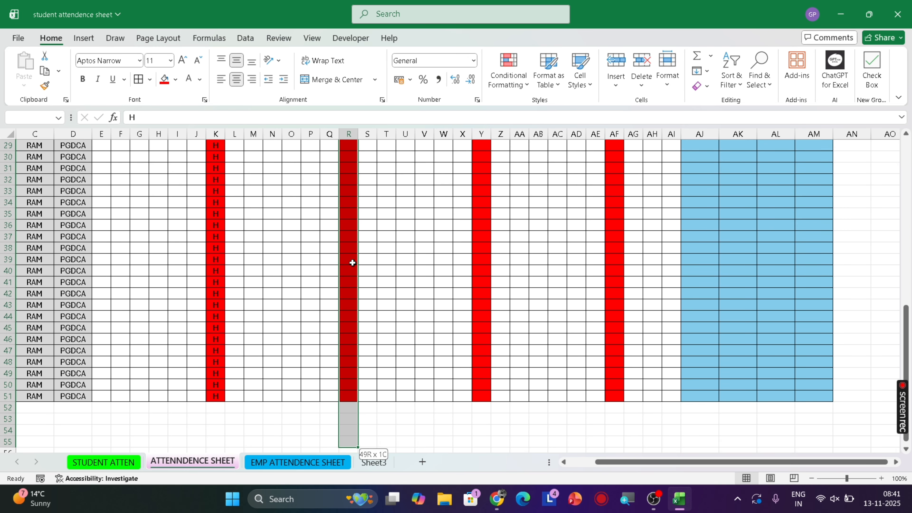
key(shift+Up)
key(shift+Up)
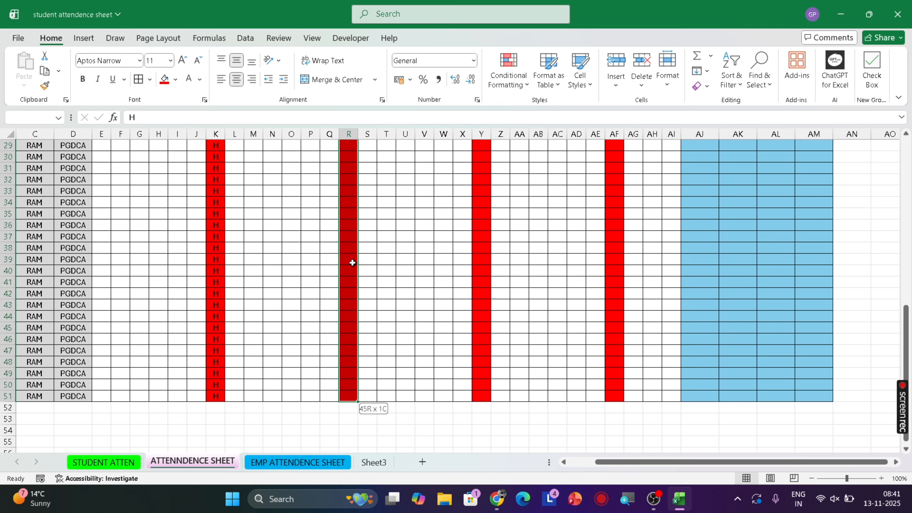
key(ctrl+d)
Enter H in Y7 under Sunday the 21st and fill it down through Y51
key(Right)
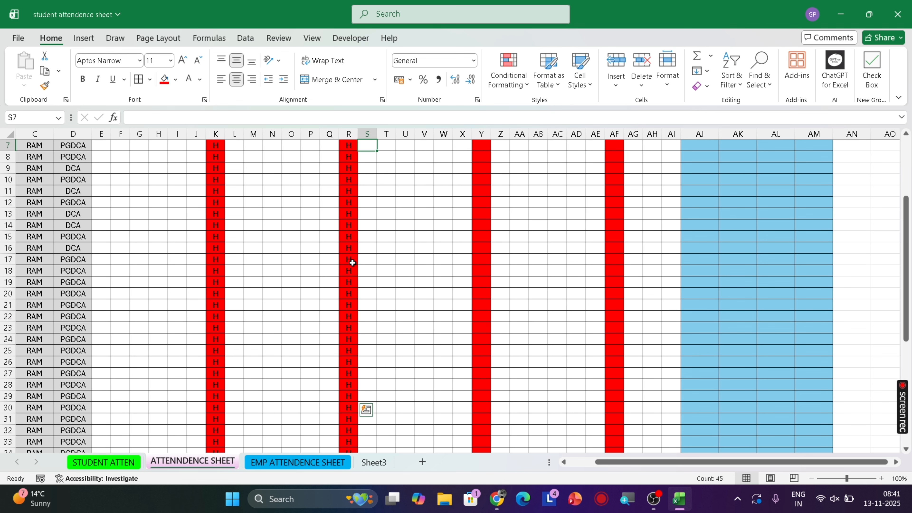
key(Up)
key(Right)
key(Right)
key(Right)
key(Right)
key(Right)
key(Right)
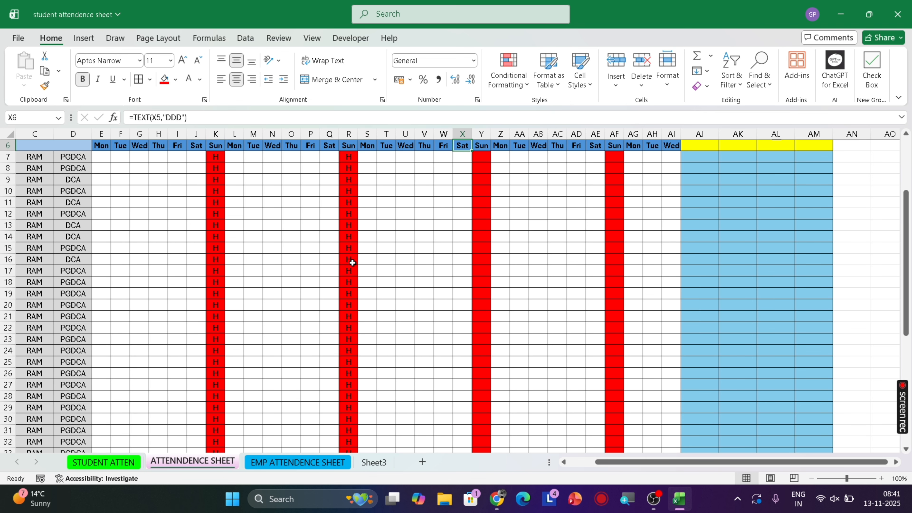
key(Down)
text(H)
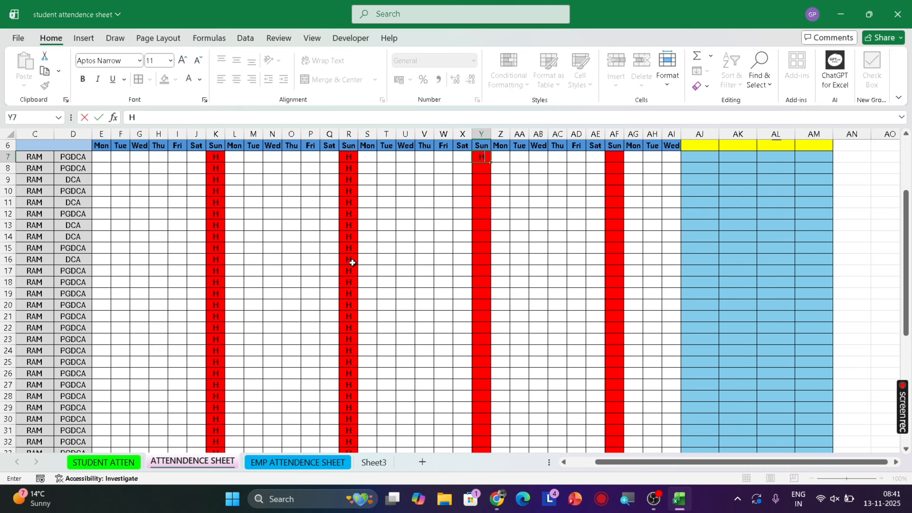
key(Return)
key(Up)
key(shift+Down)
key(shift+Down)
key(shift+Down)
key(shift+Down)
key(shift+Down)
key(shift+Down)
key(shift+Down)
key(shift+Down)
key(shift+Down)
key(shift+Down)
key(shift+Down)
key(shift+Down)
key(shift+Down)
key(shift+Down)
key(shift+Down)
key(shift+Down)
key(shift+Down)
key(shift+Down)
key(shift+Down)
key(shift+Down)
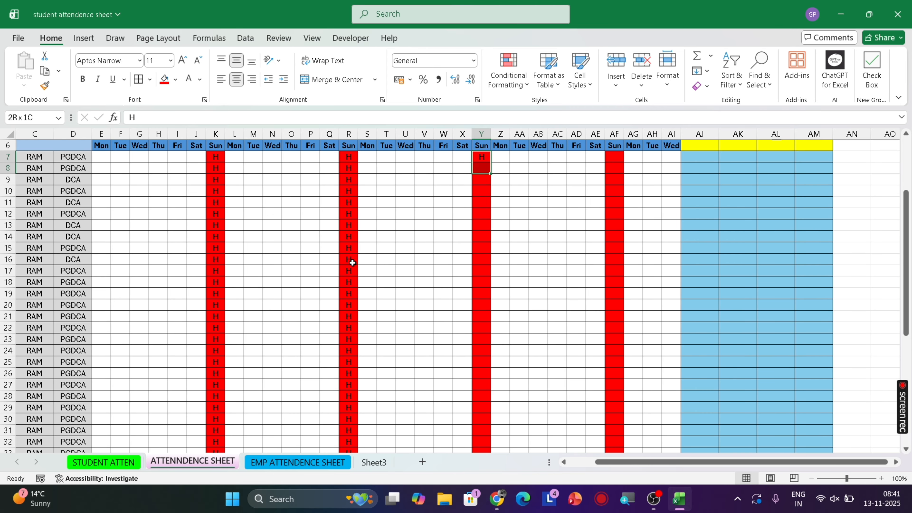
key(shift+Down)
key(shift+Down)
key(shift+Down)
key(shift+Down)
key(shift+Down)
key(shift+Down)
key(shift+Down)
key(shift+Down)
key(shift+Down)
key(shift+Down)
key(shift+Down)
key(shift+Down)
key(shift+Down)
key(shift+Down)
key(shift+Down)
key(shift+Down)
key(shift+Down)
key(shift+Down)
key(shift+Down)
key(shift+Down)
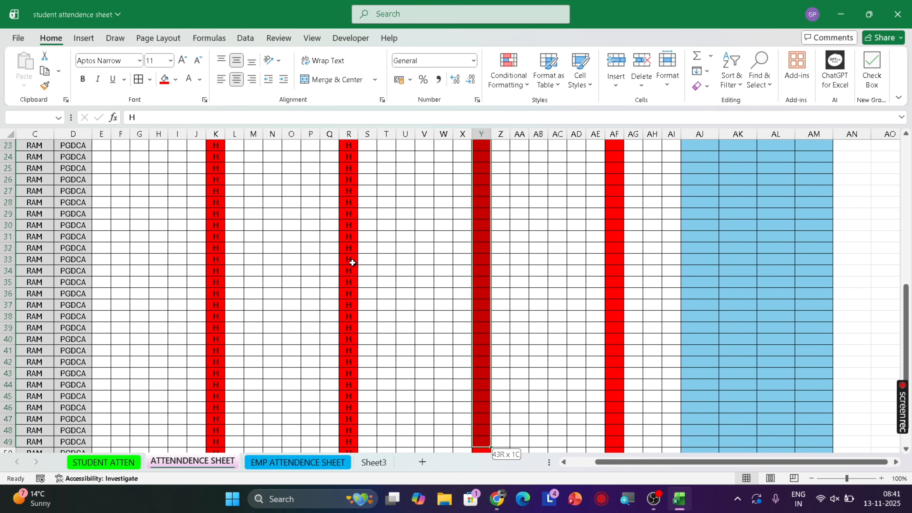
key(shift+Up)
key(shift+Up)
key(shift+Up)
key(shift+Up)
key(shift+Up)
key(shift+Up)
key(shift+Up)
key(shift+Up)
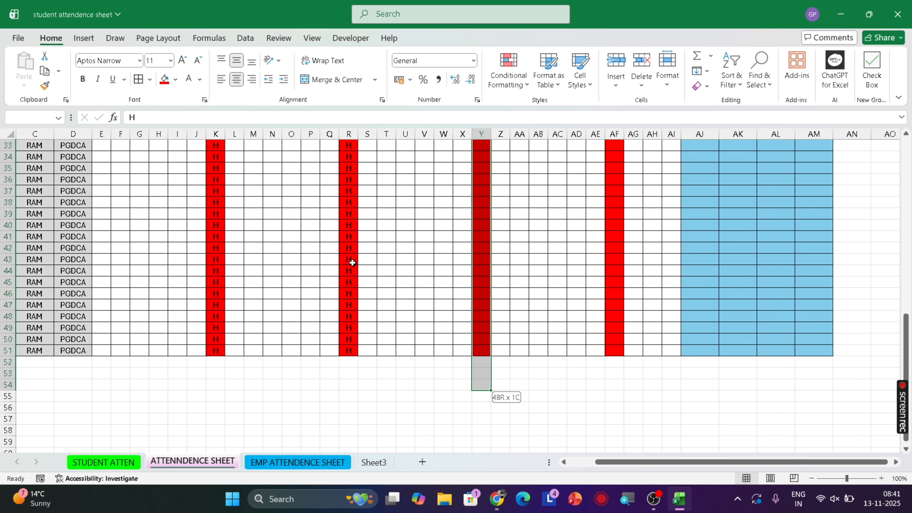
key(ctrl+d)
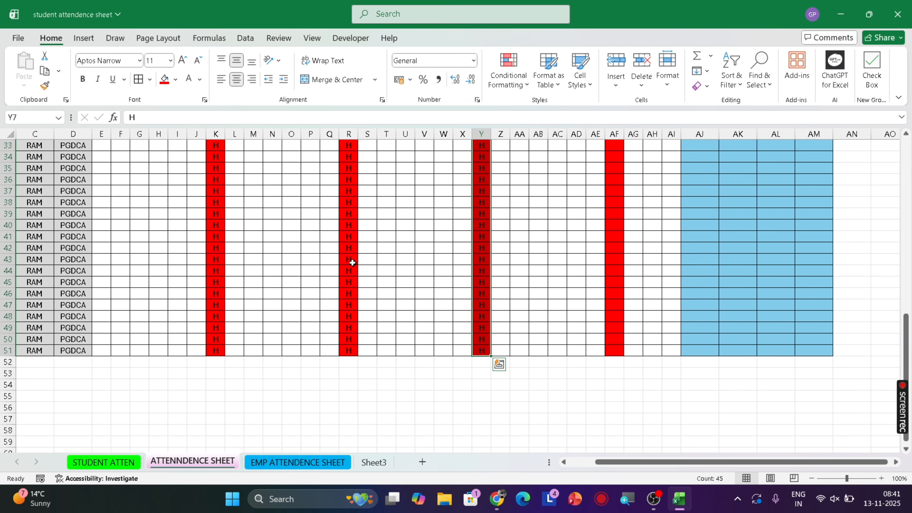
Enter H in AF7 under Sunday the 28th
key(Right)
key(Right)
key(Right)
key(Right)
key(Right)
key(Right)
key(Right)
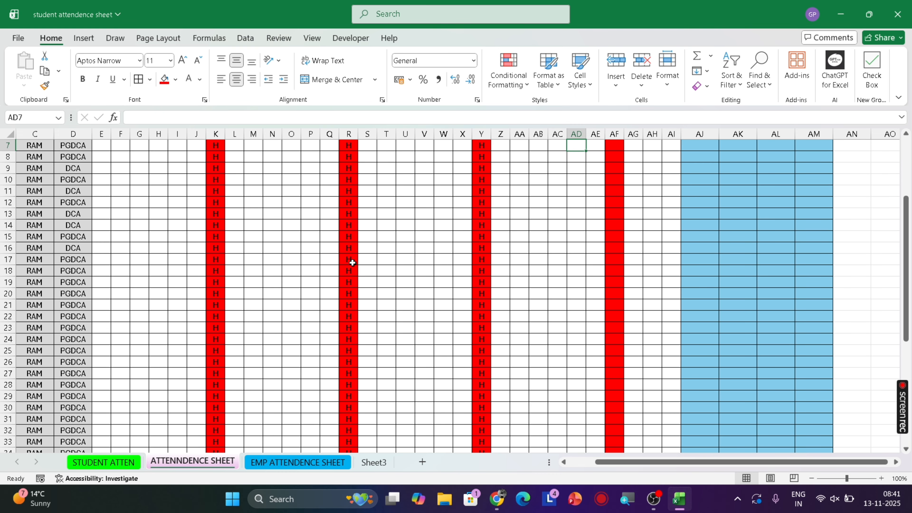
key(Up)
key(Down)
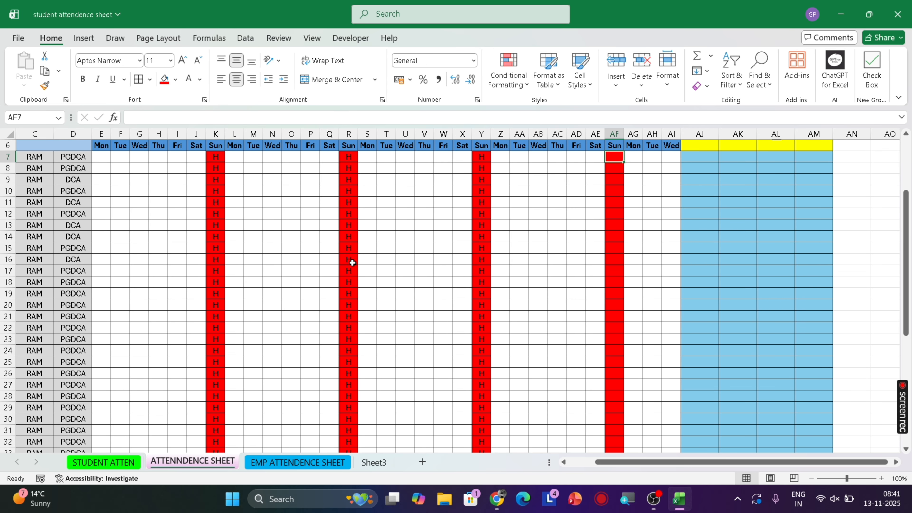
text(H)
key(Return)
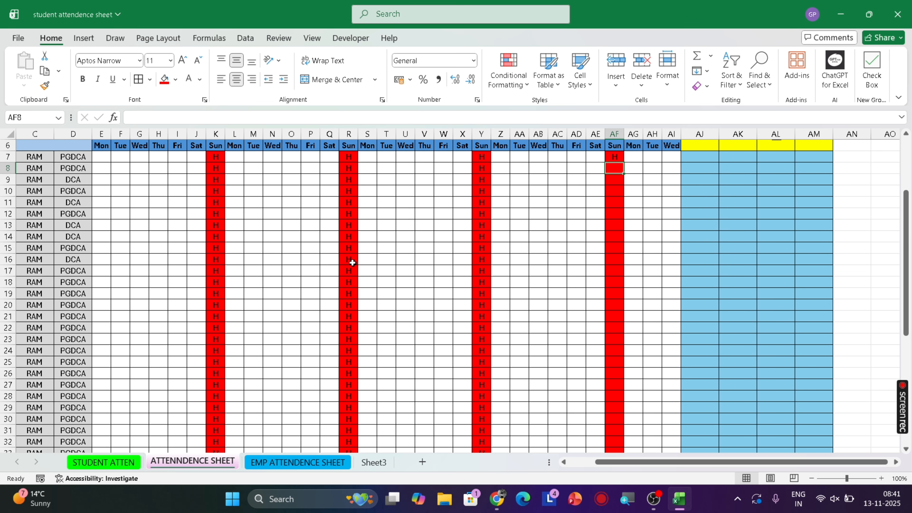
key(shift+Down)
key(shift+Down)
key(shift+Down)
key(shift+Down)
key(shift+Down)
key(shift+Down)
key(shift+Down)
key(shift+Down)
key(shift+Down)
key(shift+Down)
key(shift+Down)
key(shift+Down)
key(shift+Down)
key(shift+Down)
key(shift+Down)
key(shift+Down)
key(shift+Down)
key(shift+Down)
key(shift+Down)
key(shift+Down)
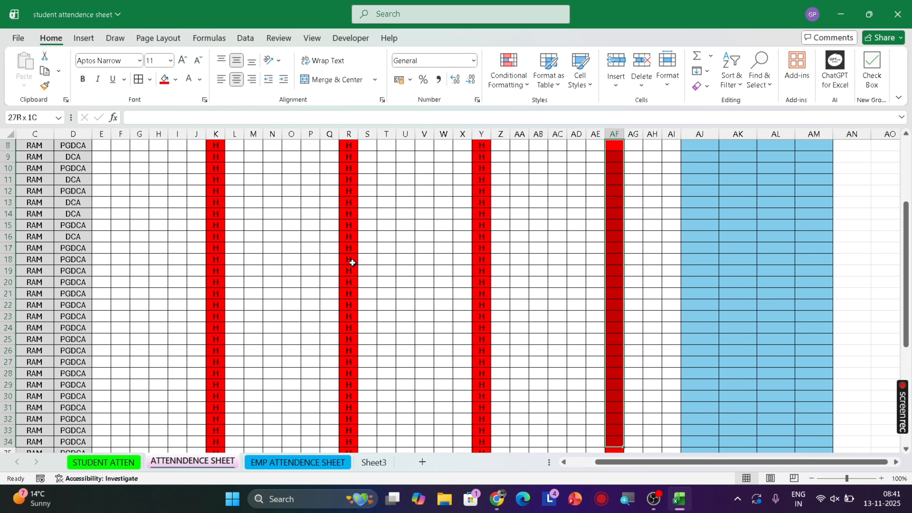
key(shift+Down)
key(Up)
key(Up)
key(Down)
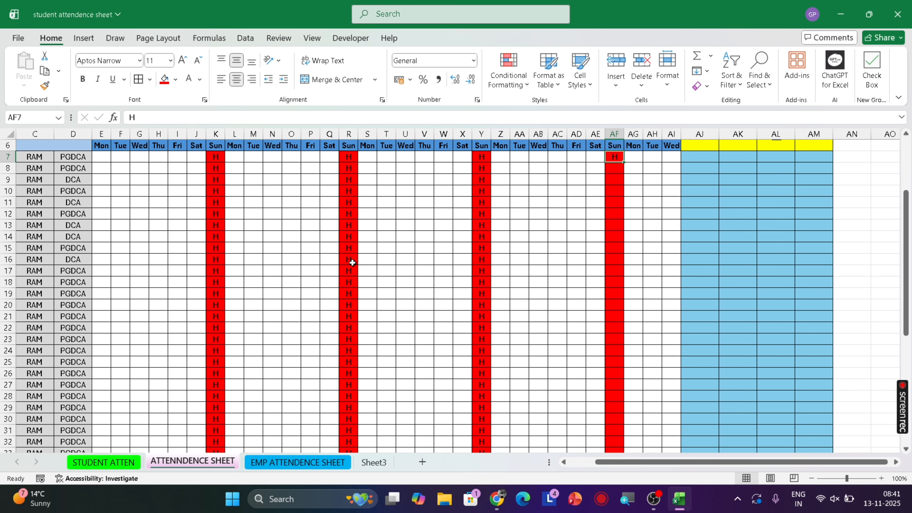
Fill the H from AF7 down the last Sunday column through AF51
key(shift+Down)
key(shift+Down)
key(shift+Down)
key(shift+Down)
key(shift+Down)
key(shift+Down)
key(shift+Down)
key(shift+Down)
key(shift+Down)
key(shift+Down)
key(shift+Down)
key(shift+Down)
key(shift+Down)
key(shift+Down)
key(shift+Down)
key(shift+Down)
key(shift+Down)
key(shift+Down)
key(shift+Down)
key(shift+Down)
key(shift+Down)
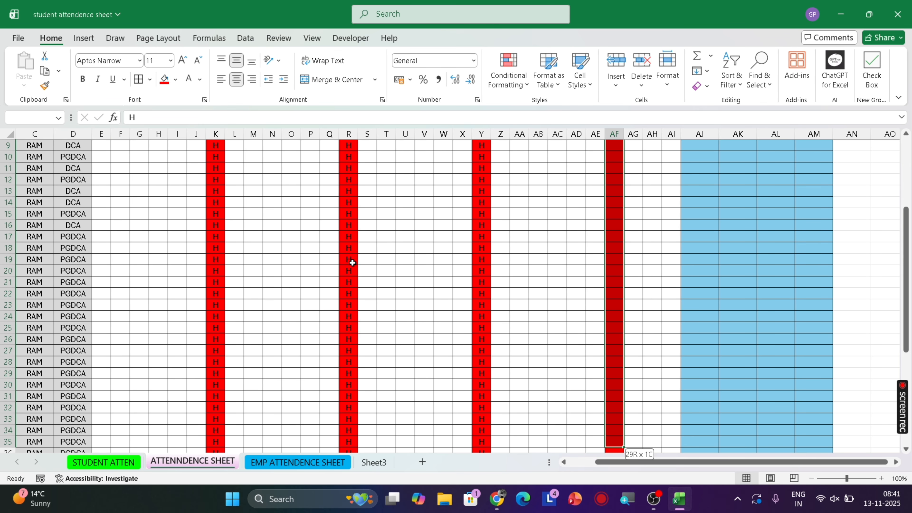
key(shift+Down)
key(shift+Down)
key(shift+Down)
key(shift+Down)
key(shift+Down)
key(shift+Down)
key(shift+Down)
key(shift+Down)
key(shift+Down)
key(shift+Down)
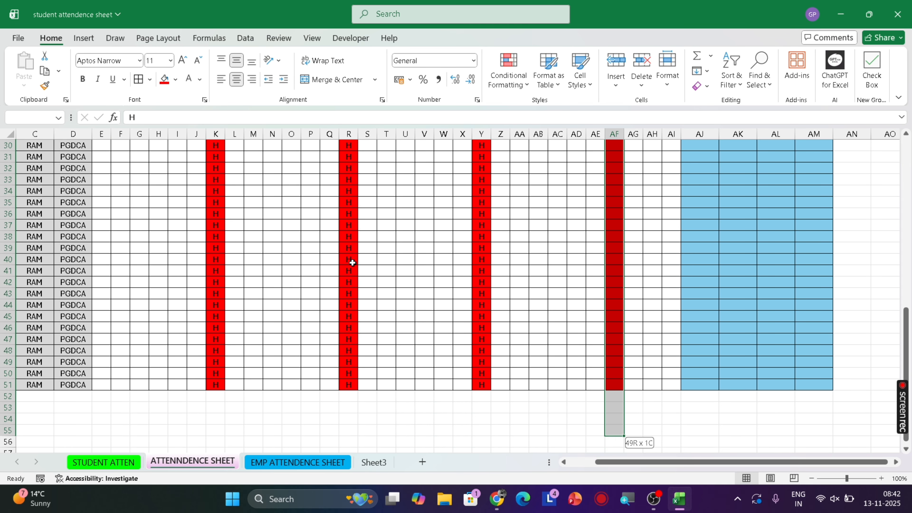
key(ctrl+e)
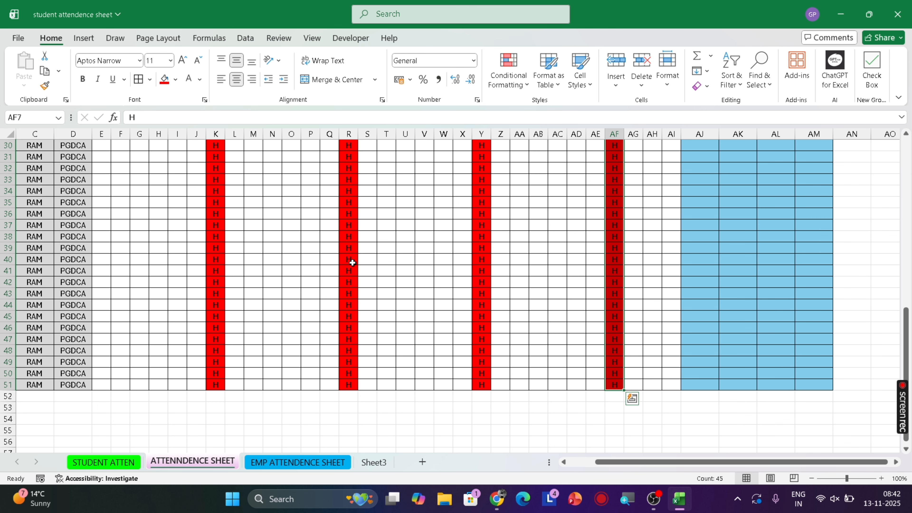
Enter =COUNTIF(E7:AI7,"P") in AJ7 to count the first student's Present days
key(Up)
key(Right)
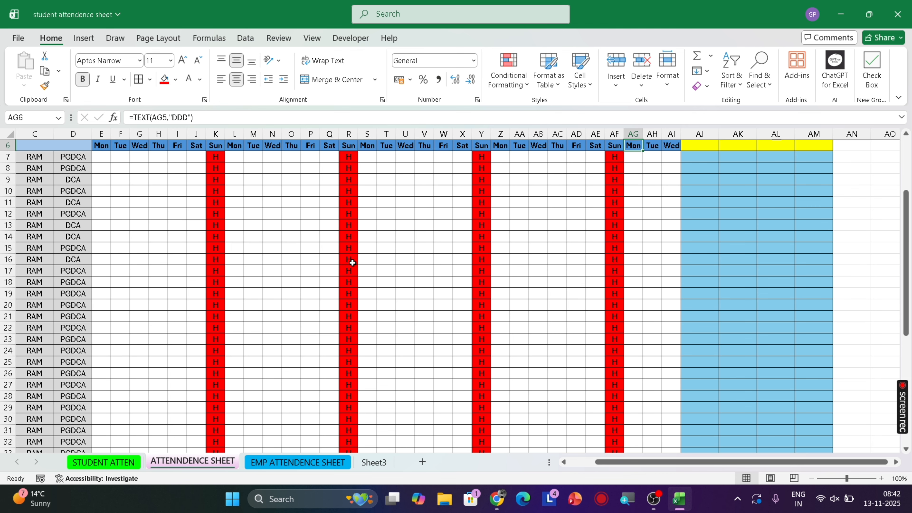
key(Left)
key(Left)
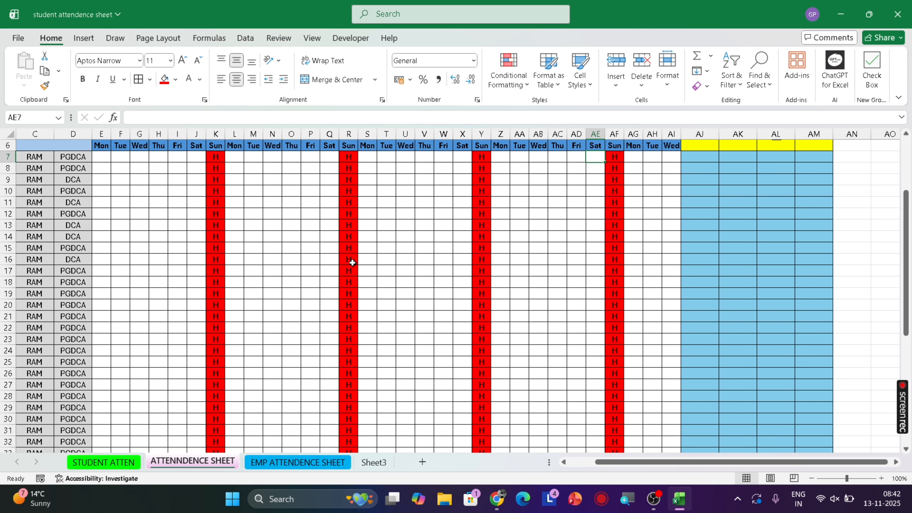
key(Right)
key(Right)
key(Right)
key(Right)
key(Right)
key(Down)
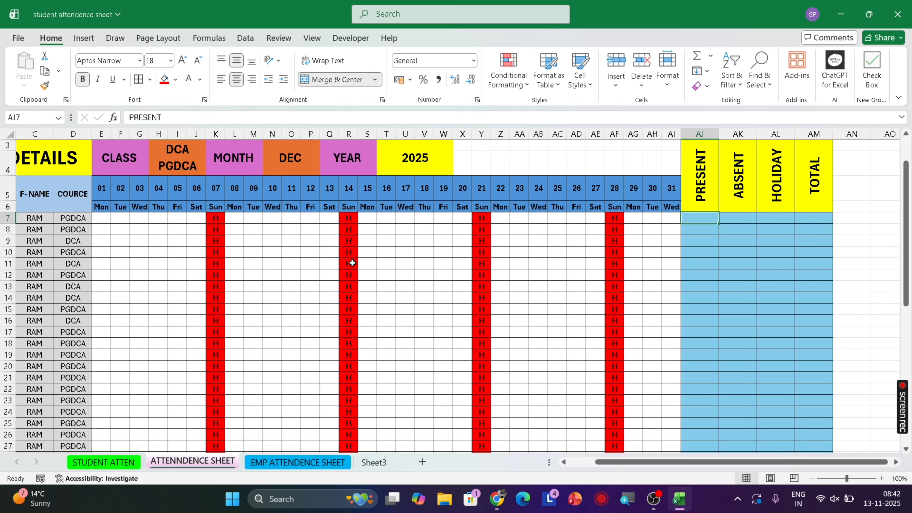
text(=)
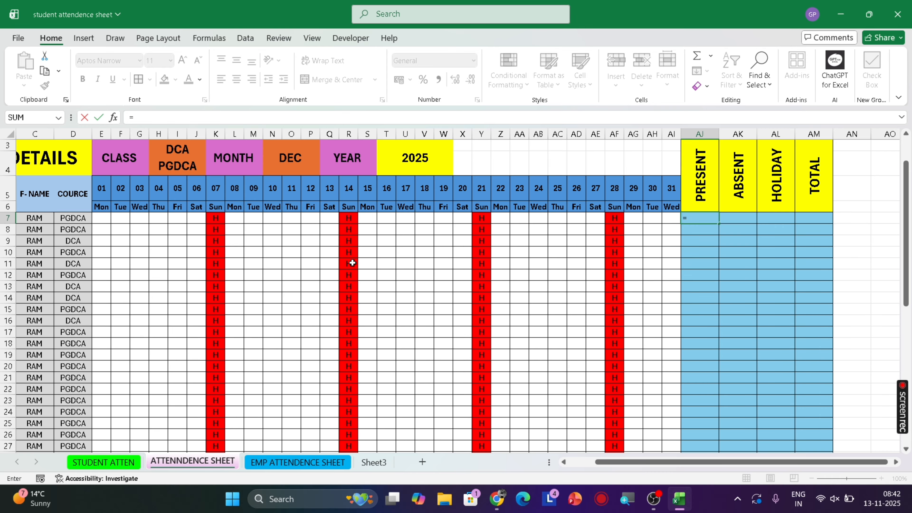
text(C)
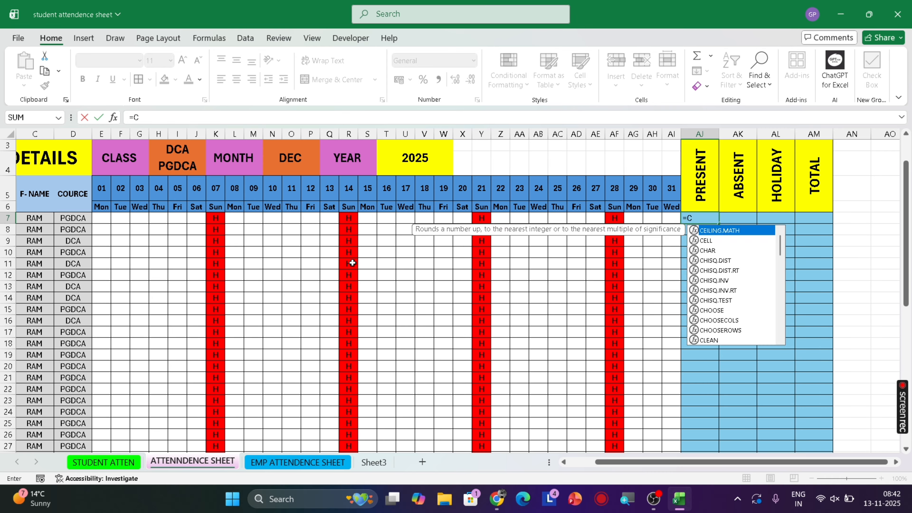
text(OUNT)
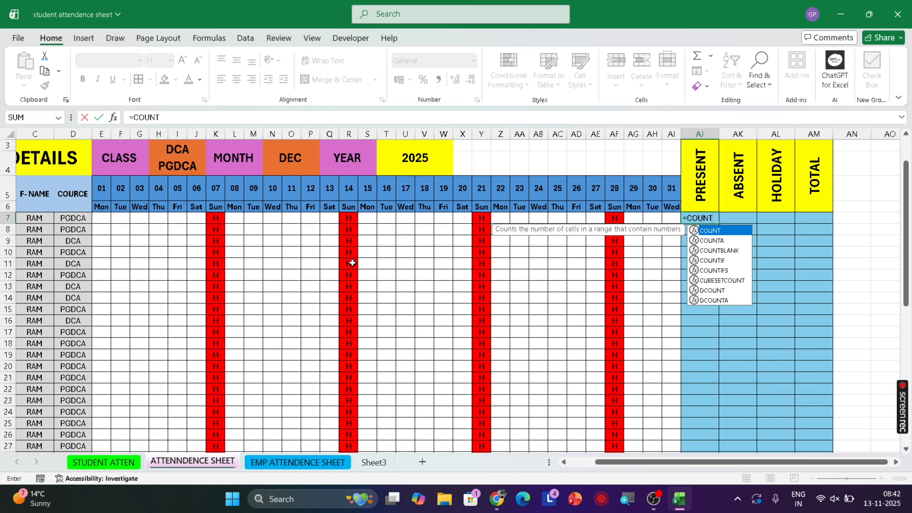
key(Down)
key(Down)
key(Down)
key(Tab)
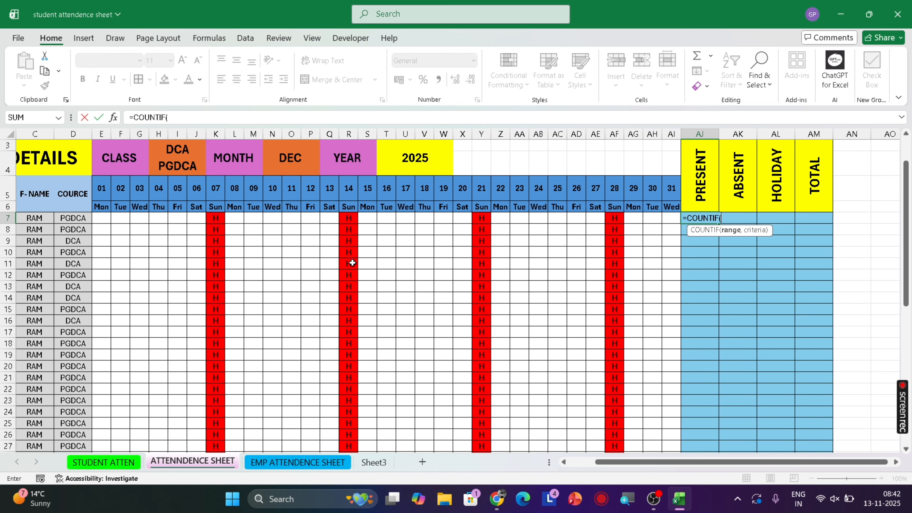
drag(100, 218, 675, 218)
text(,)
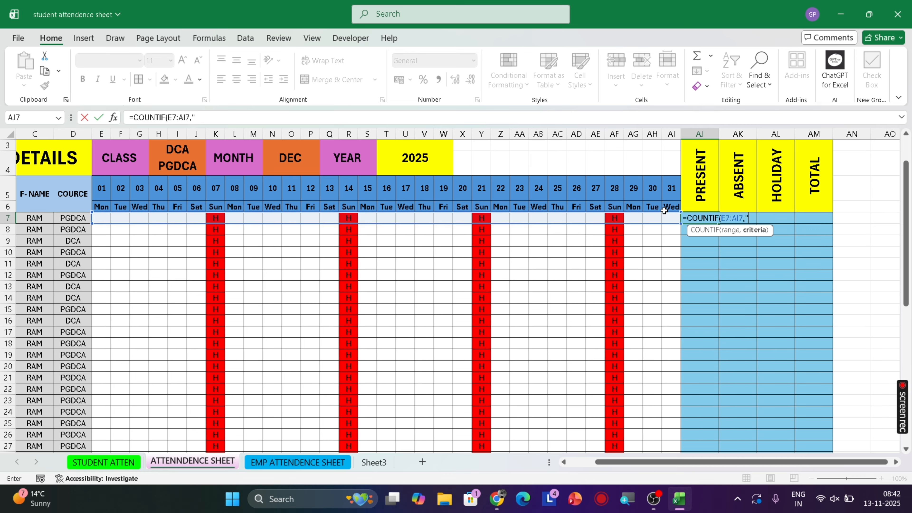
text("P")
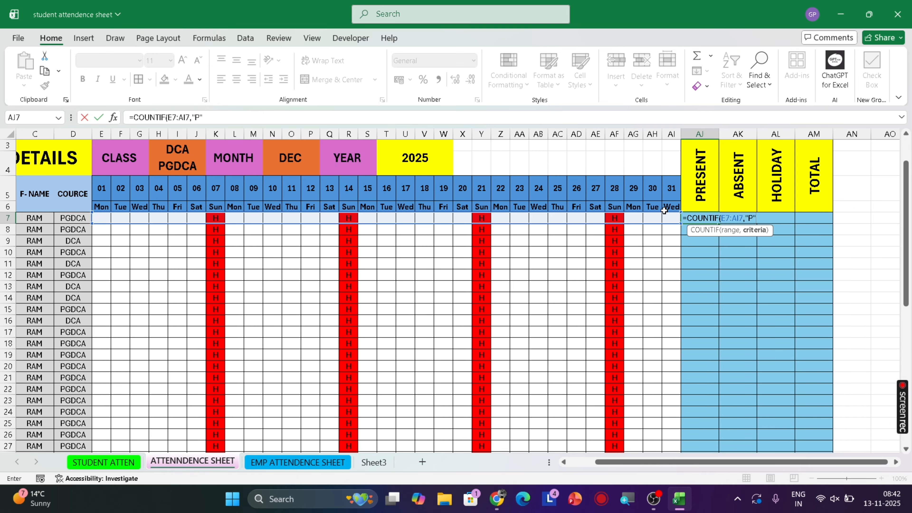
key(Return)
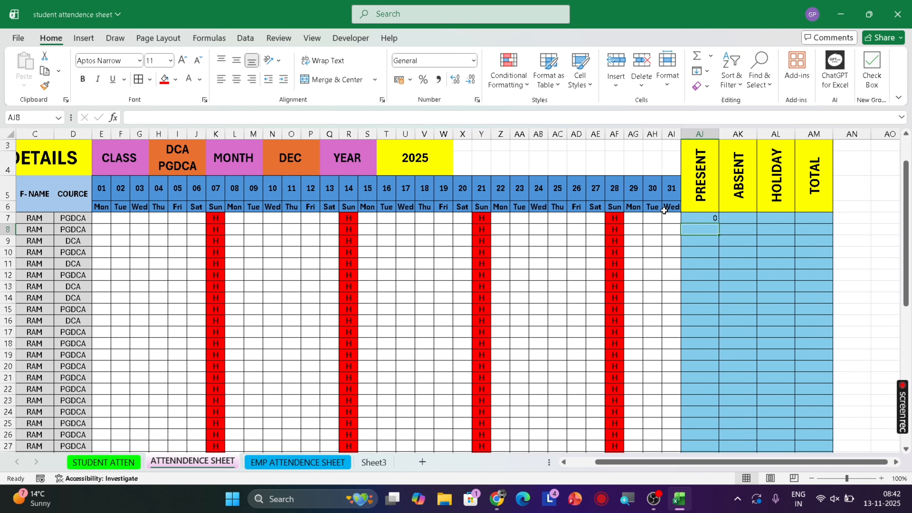
Enter =COUNTIF(E7:AI7,"A") in AK7 to count the first student's Absent days
click(742, 217)
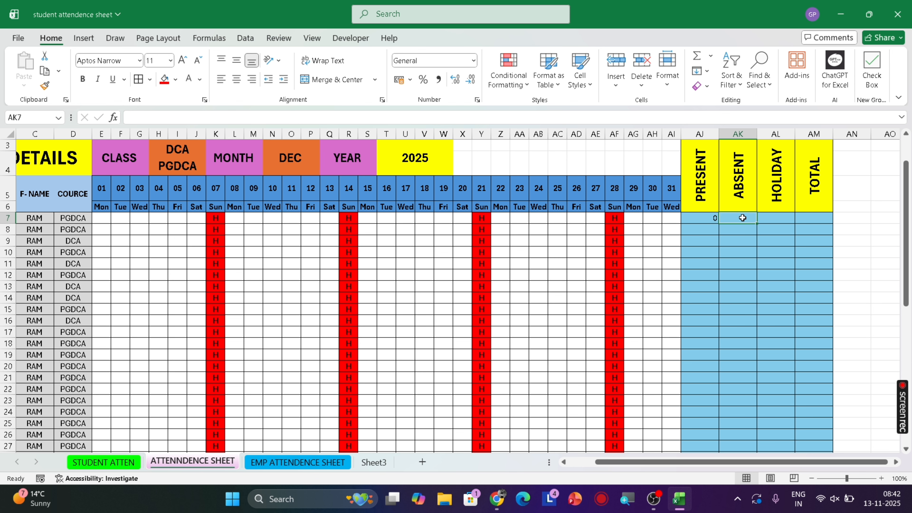
text(=)
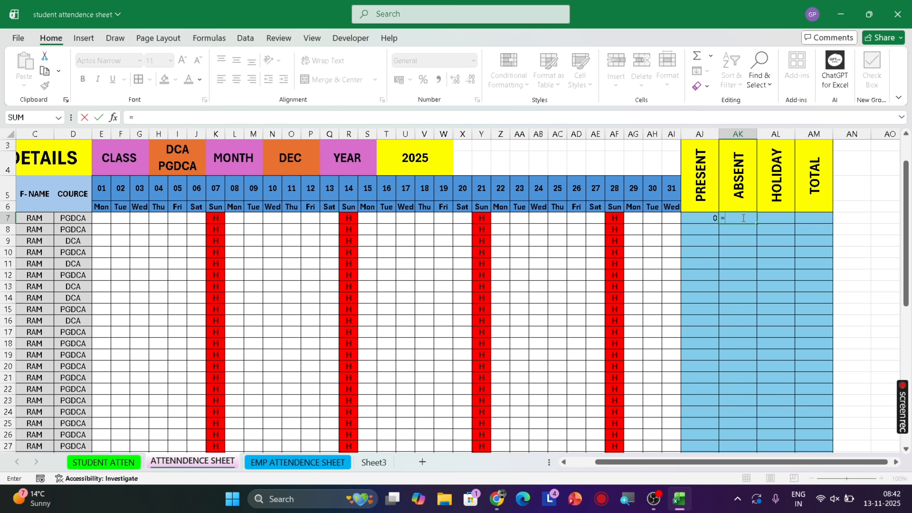
text(COUN)
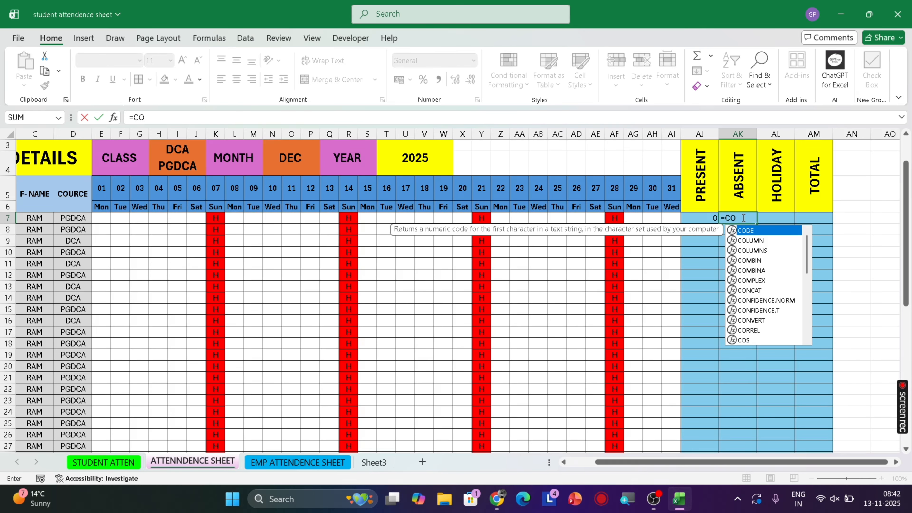
key(Down)
key(Down)
key(Down)
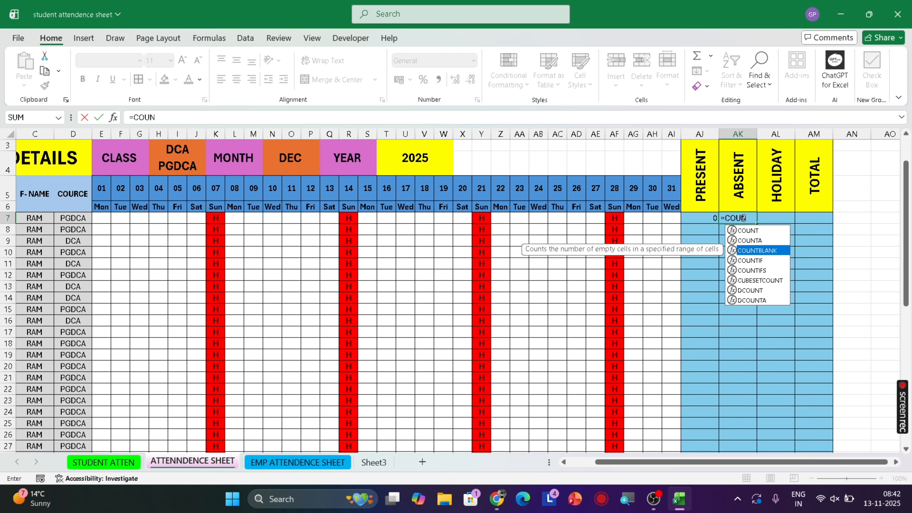
key(Tab)
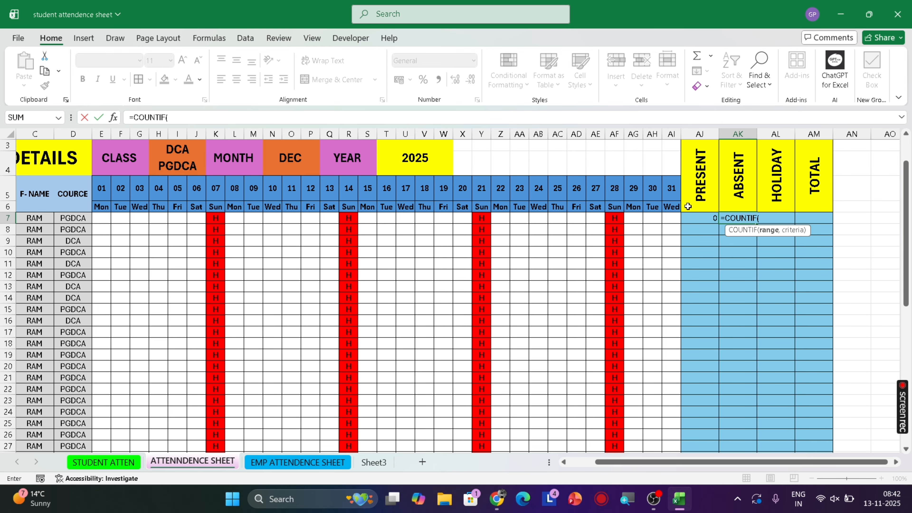
click(101, 218)
drag(102, 217, 670, 219)
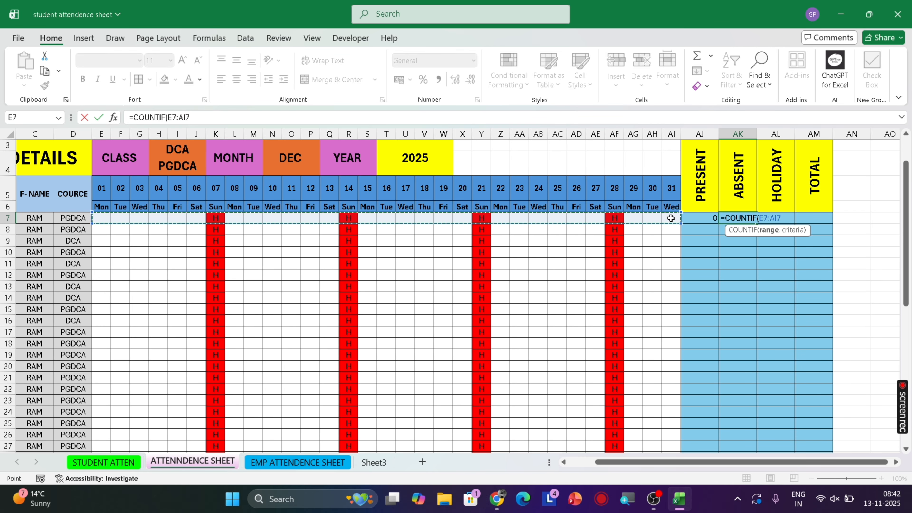
text(,)
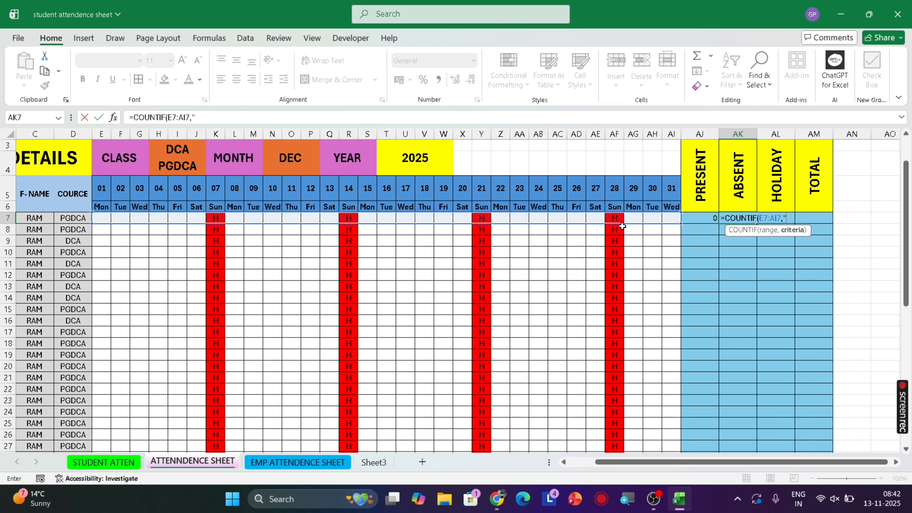
text("A"))
key(Return)
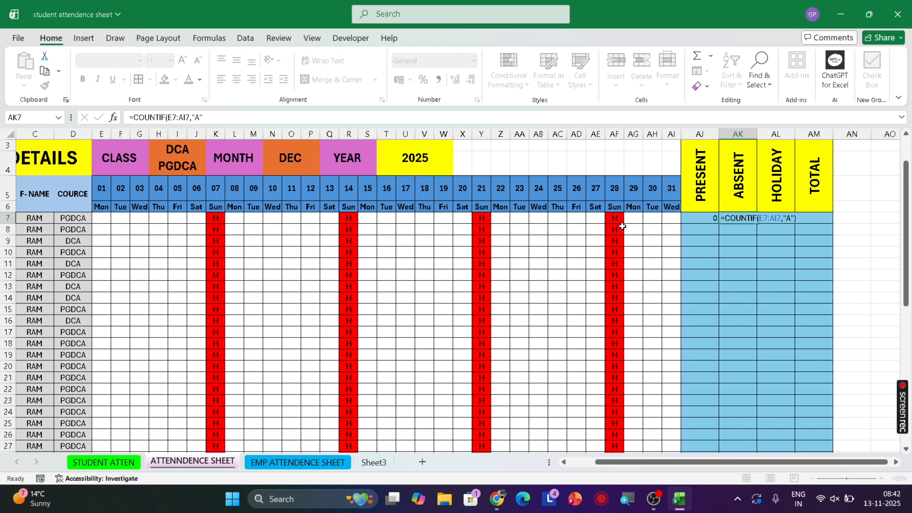
Enter =COUNTIF(E7:AI7,"H") in AL7 to count the first student's Holiday days
click(771, 219)
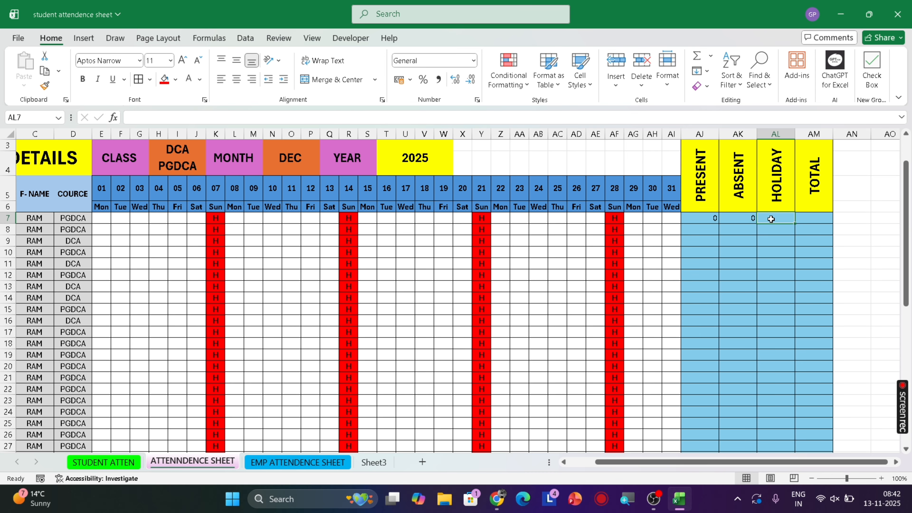
text(=)
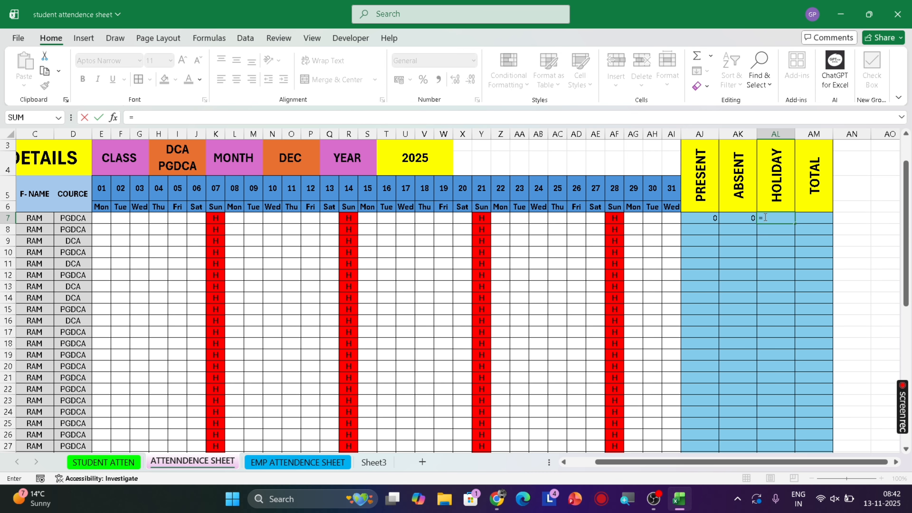
text(C)
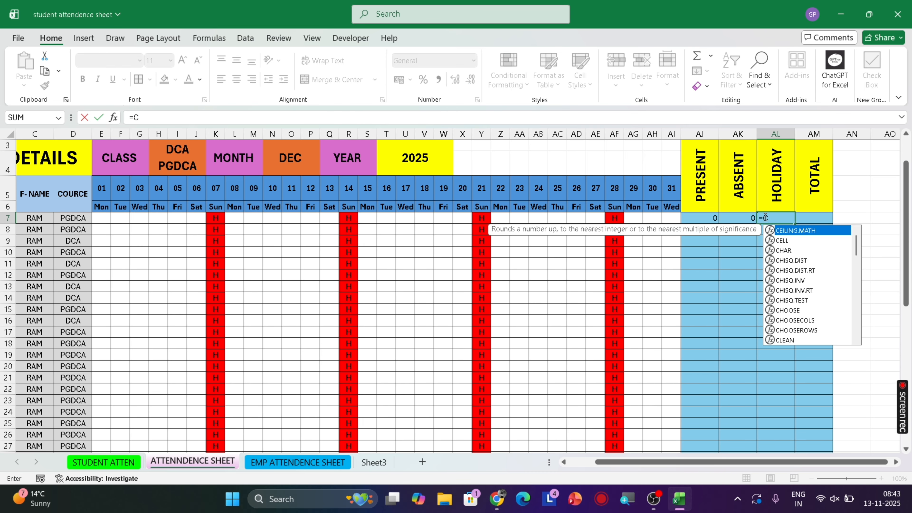
text(OUNT)
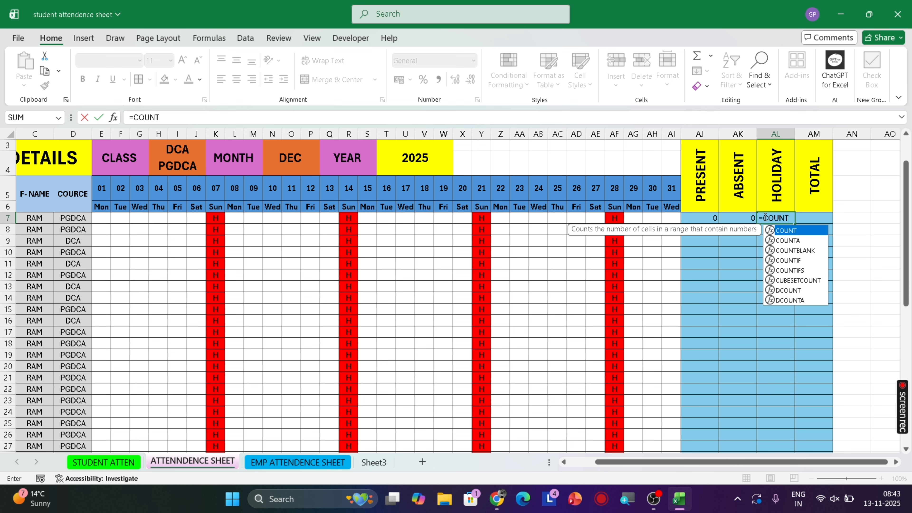
key(Down)
key(Down)
key(Down)
key(Tab)
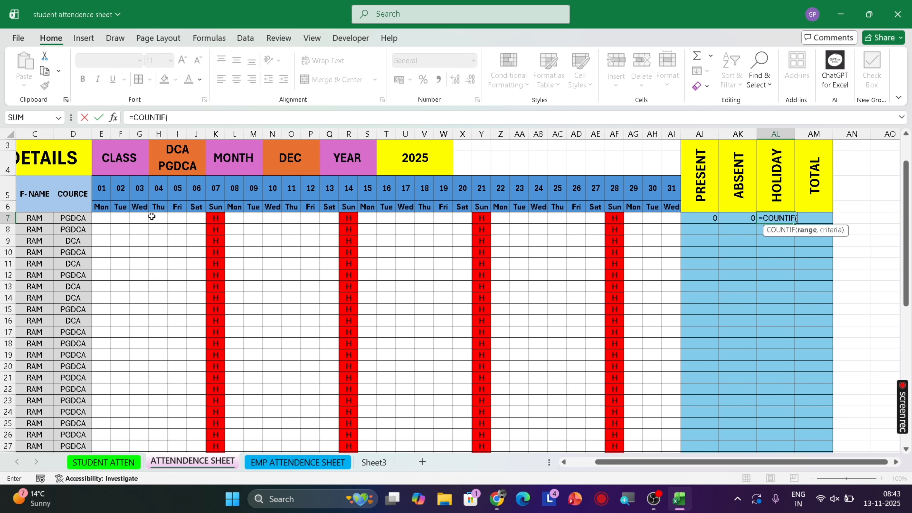
click(97, 217)
drag(97, 217, 676, 216)
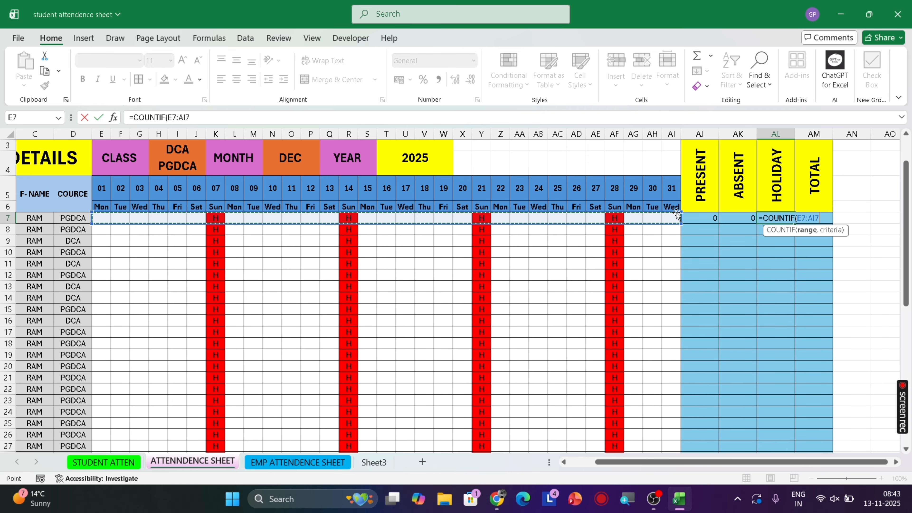
text(,"H)
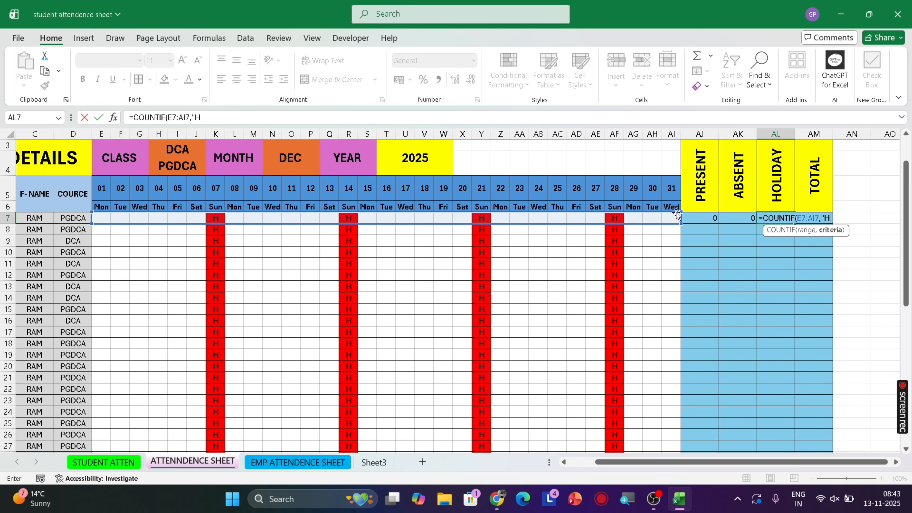
text("))
key(Return)
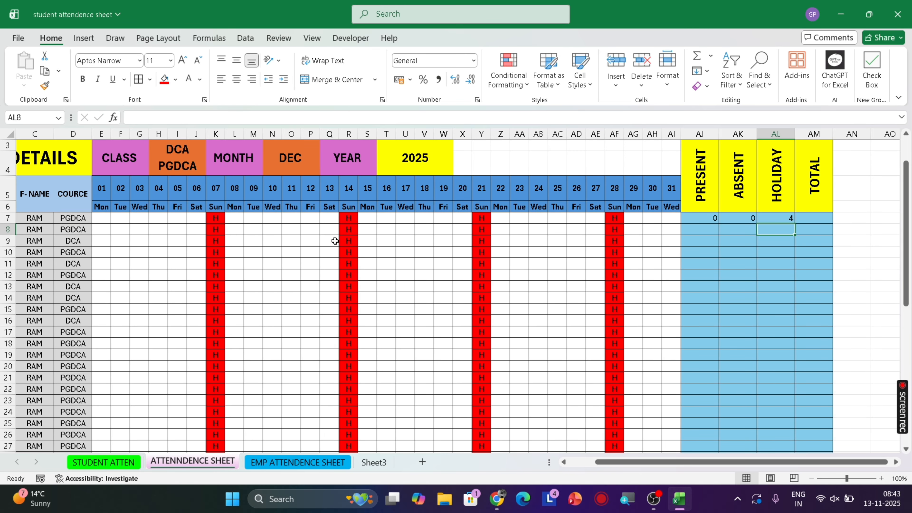
Enter =SUM(AJ7:AL7) in AM7 to total the first student's Present, Absent and Holiday days
click(818, 218)
text(=)
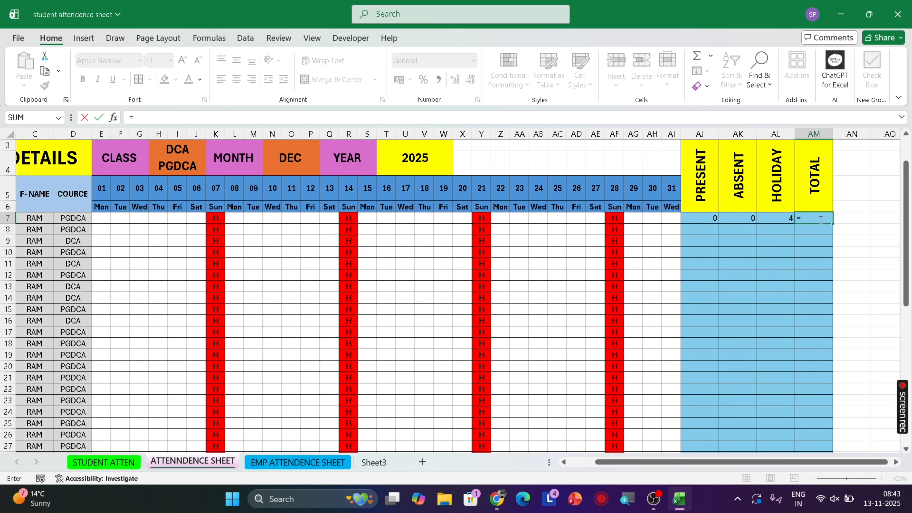
text(SUM()
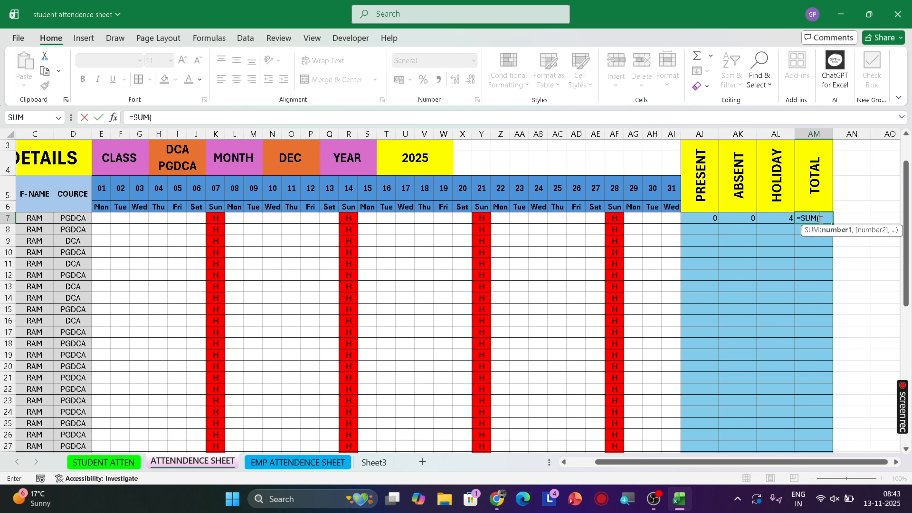
key(Left)
key(Left)
key(Left)
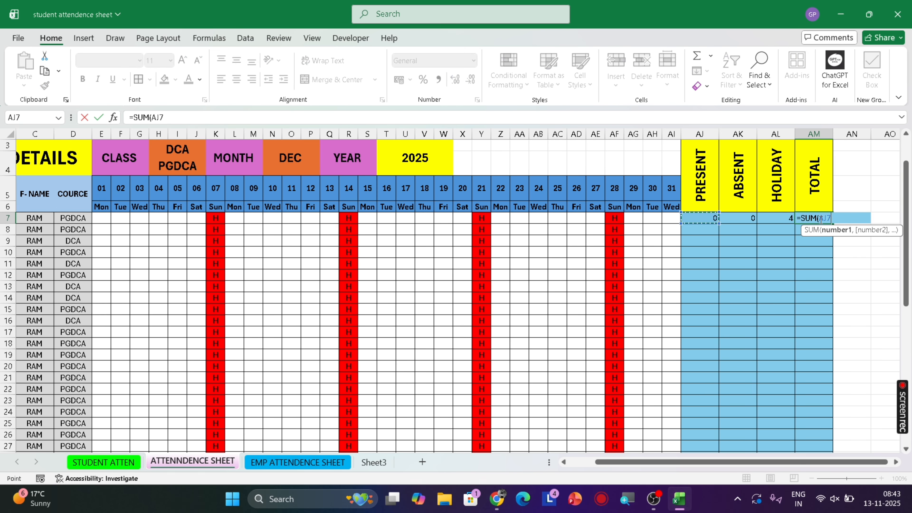
key(shift+Right)
key(shift+Right)
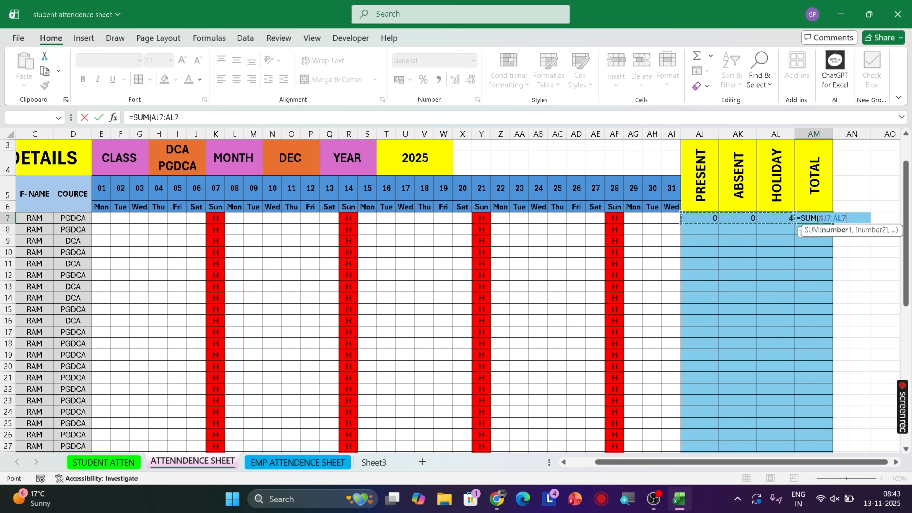
key(Return)
click(820, 220)
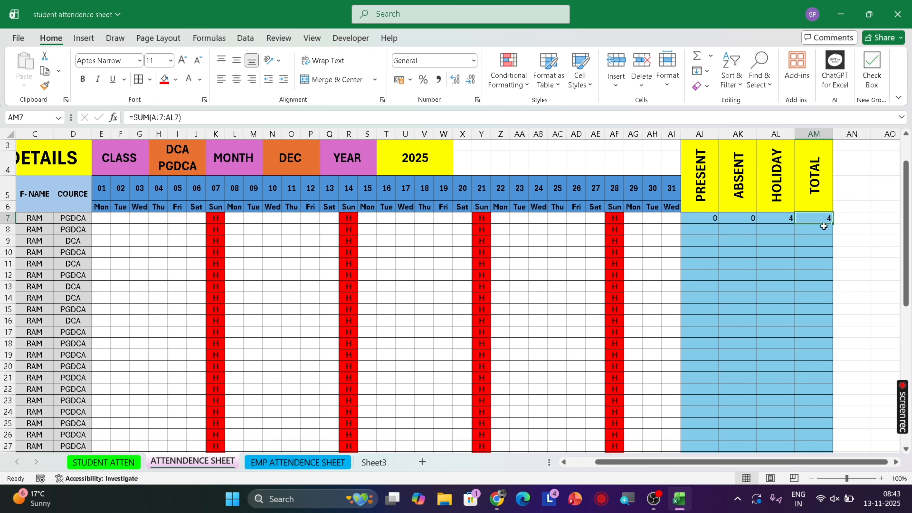
Enter P in E7 for day 01 to test the first student's Present count
click(103, 220)
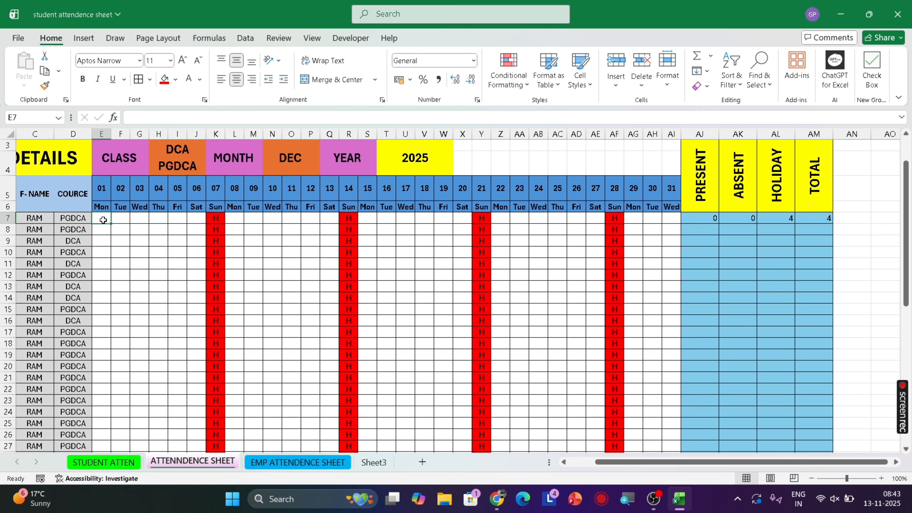
text(P)
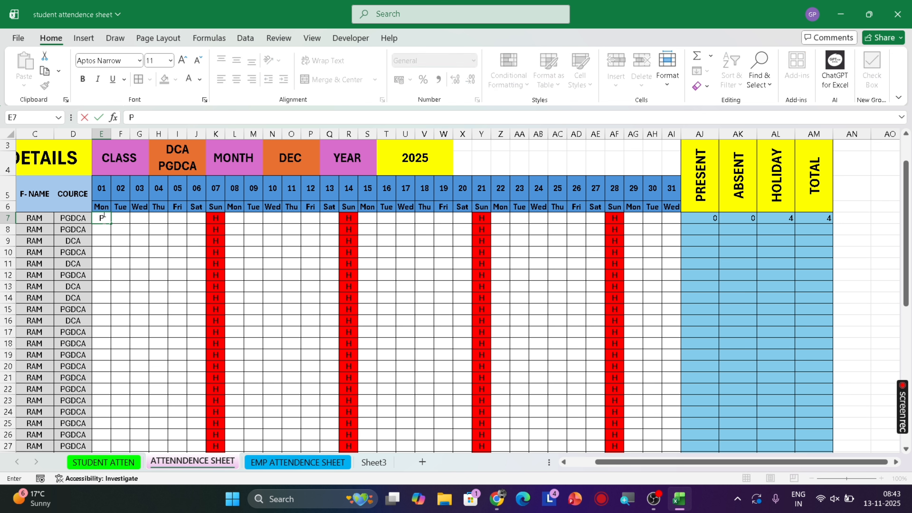
key(Tab)
Mark the first student's attendance in E7:J7 as A for day 01 and P for days 02 to 06
click(103, 220)
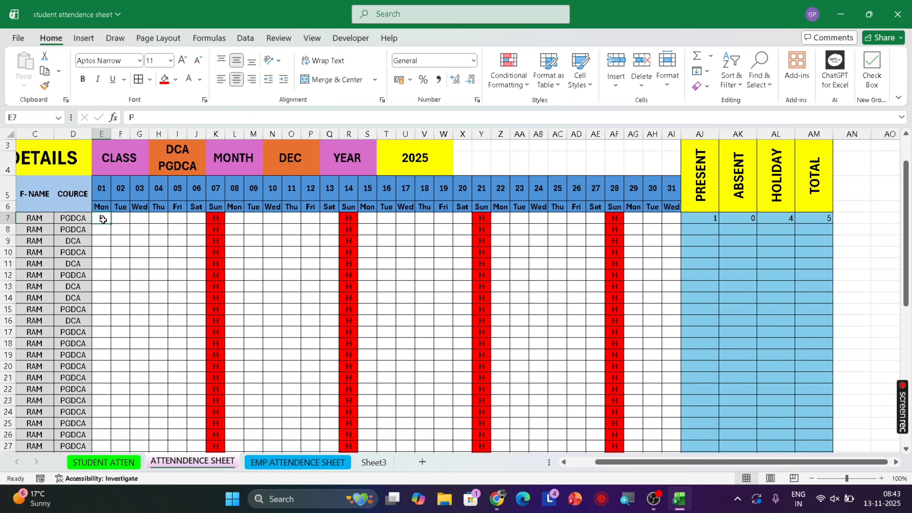
text(A)
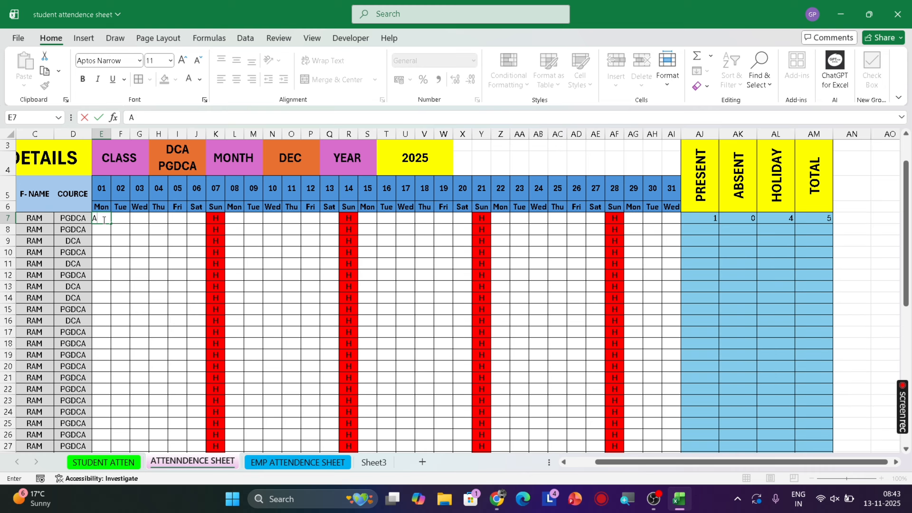
key(Tab)
text(P)
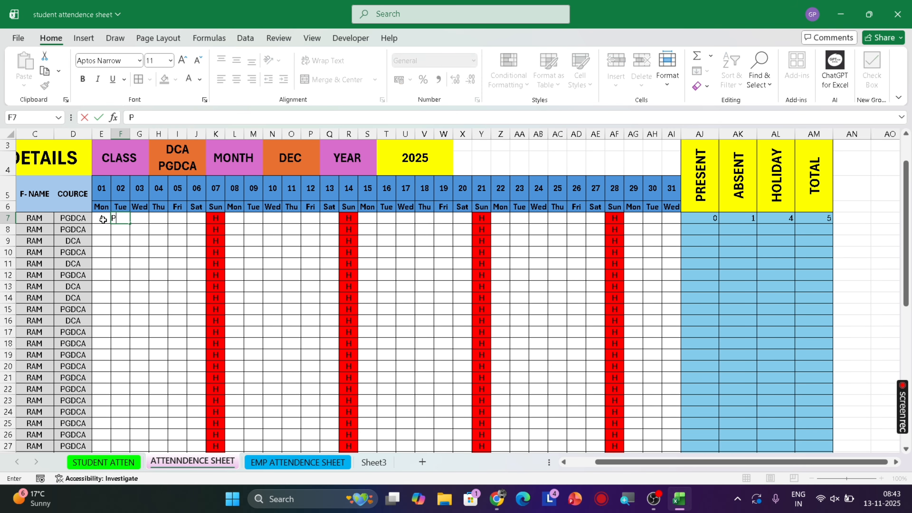
key(Tab)
text(P)
key(Tab)
text(P)
key(Tab)
text(P	P)
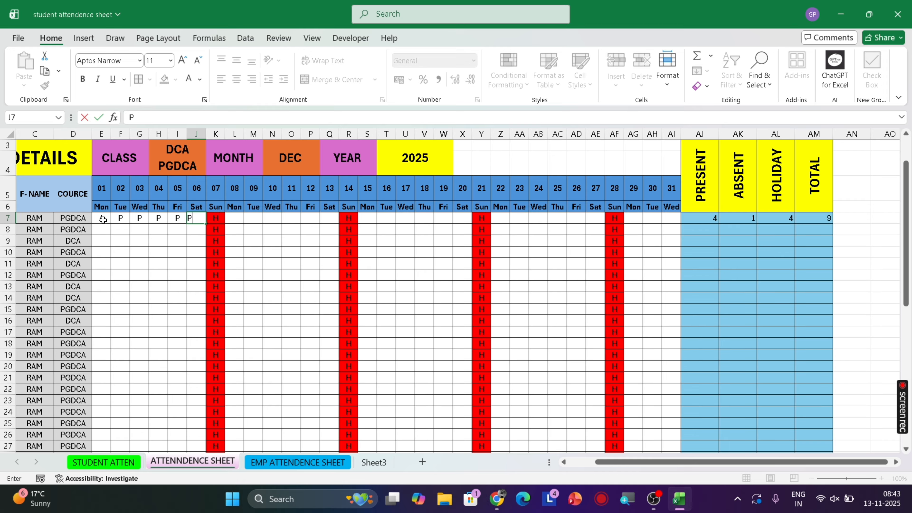
key(Return)
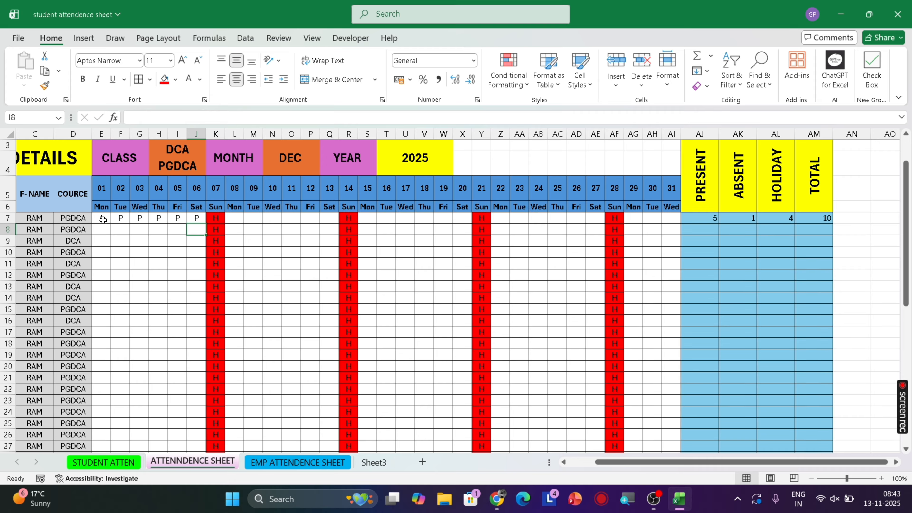
Mark the second student's attendance in E8:J8 as A on day 02 and P on the other five days
text(P)
key(Left)
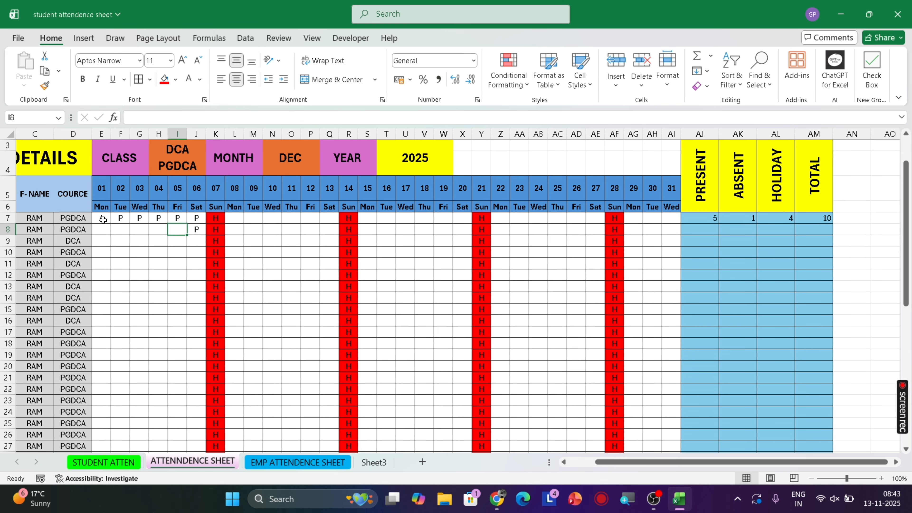
text(P)
key(Left)
text(P)
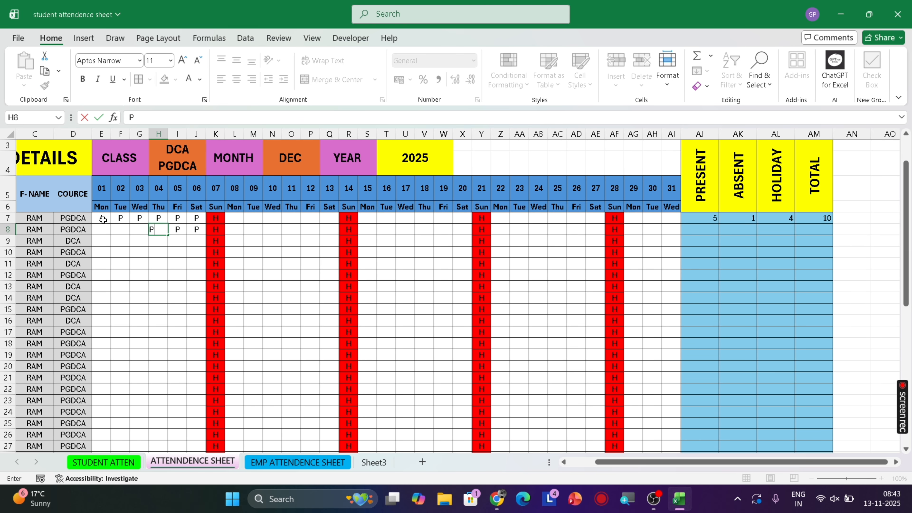
key(Left)
text(P)
key(Left)
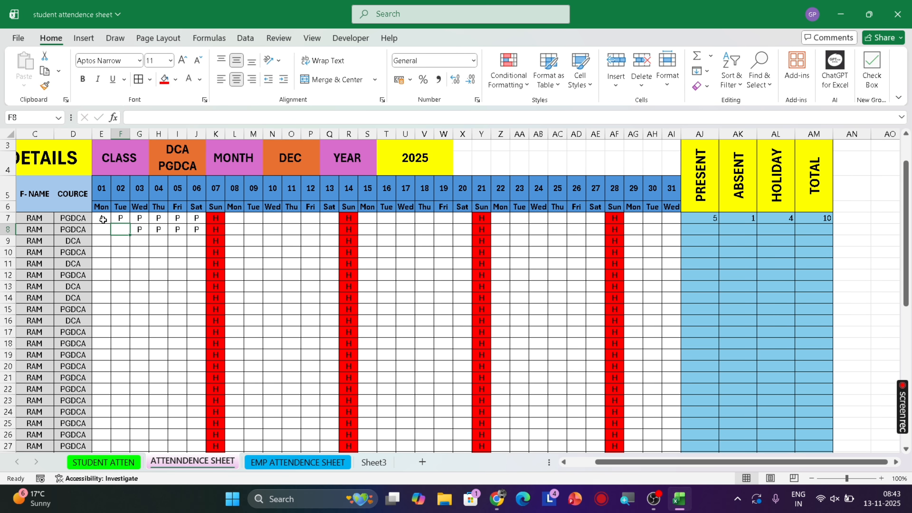
text(A)
key(Left)
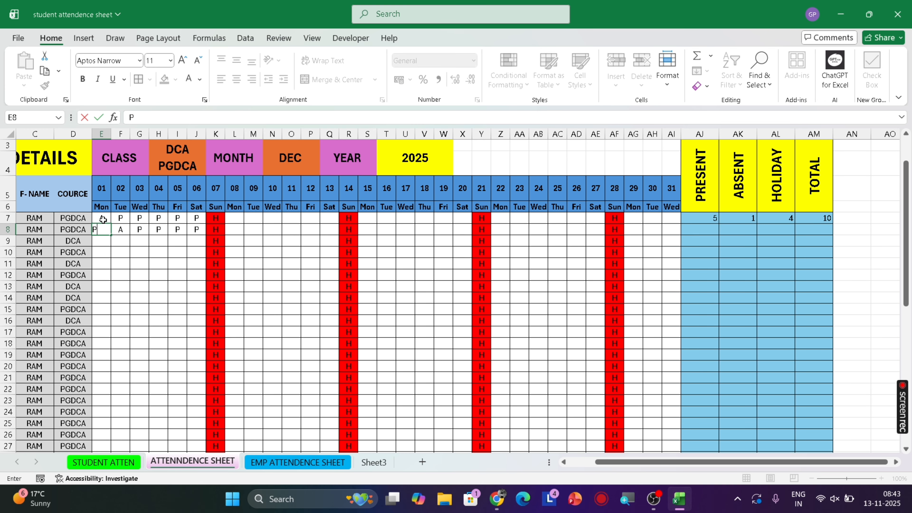
text(P)
key(Return)
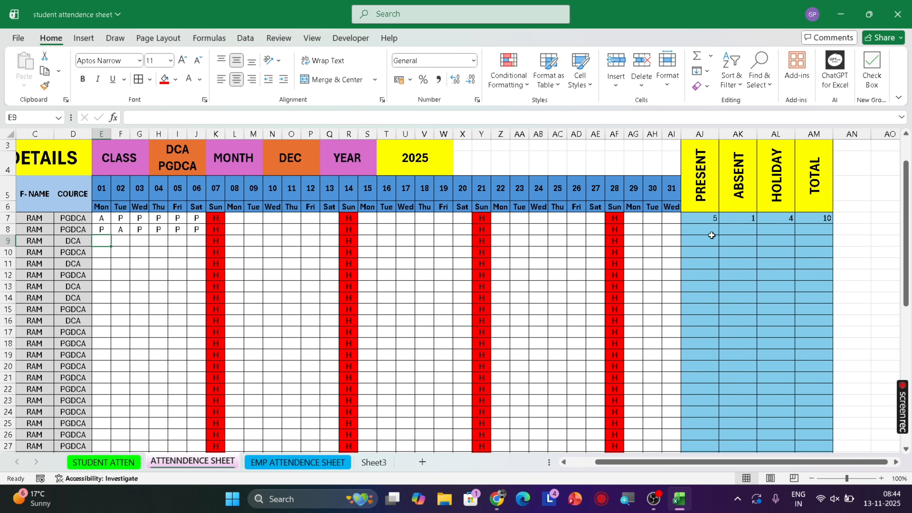
Fill the summary formulas from AJ7:AM7 down through row 51 for all students
click(709, 219)
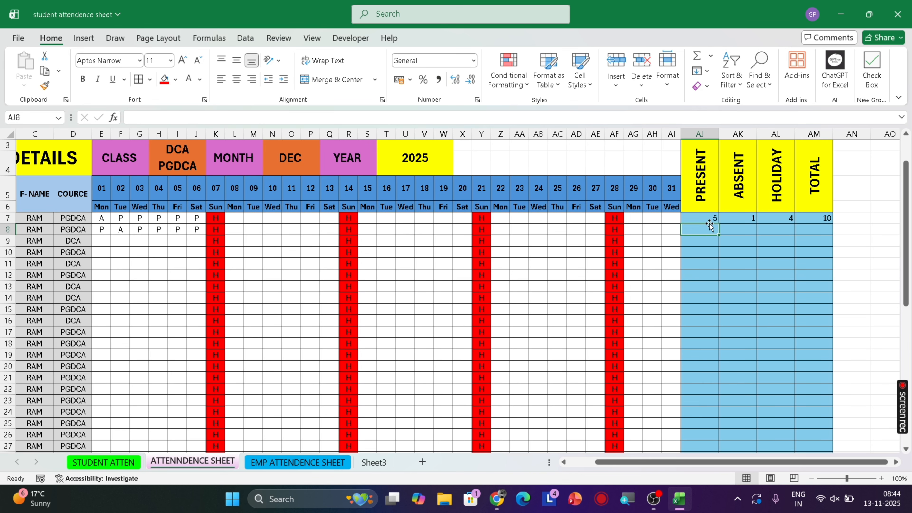
drag(711, 217, 804, 217)
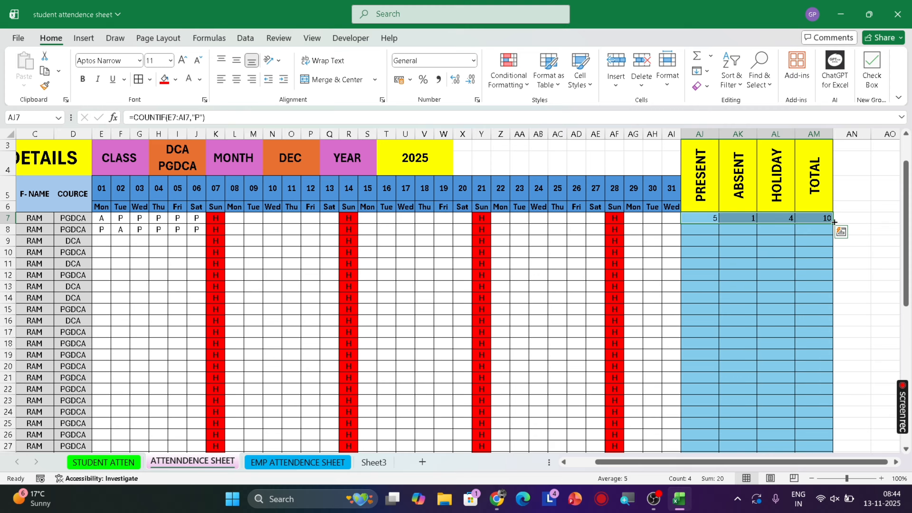
drag(832, 223, 825, 403)
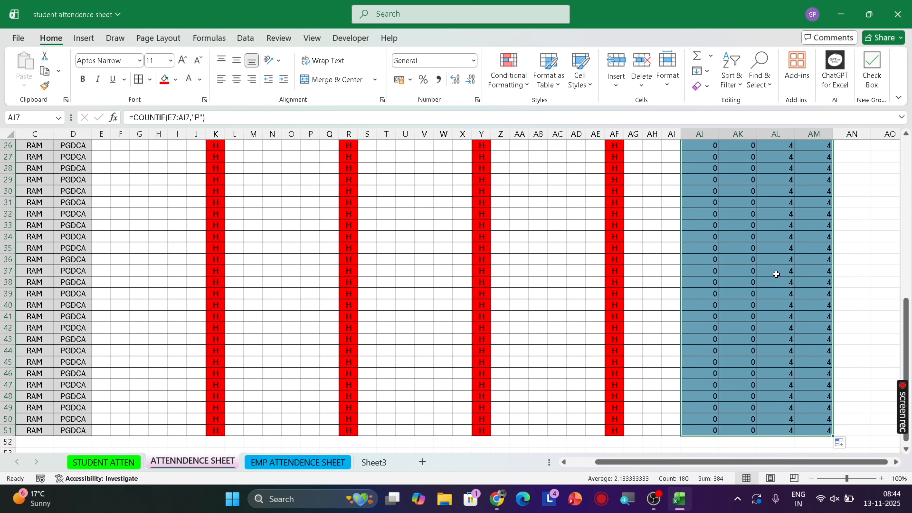
Mark the third student's attendance in E9:J9 as A on day 03 and P on the other five days
scroll(776, 274, up, 9)
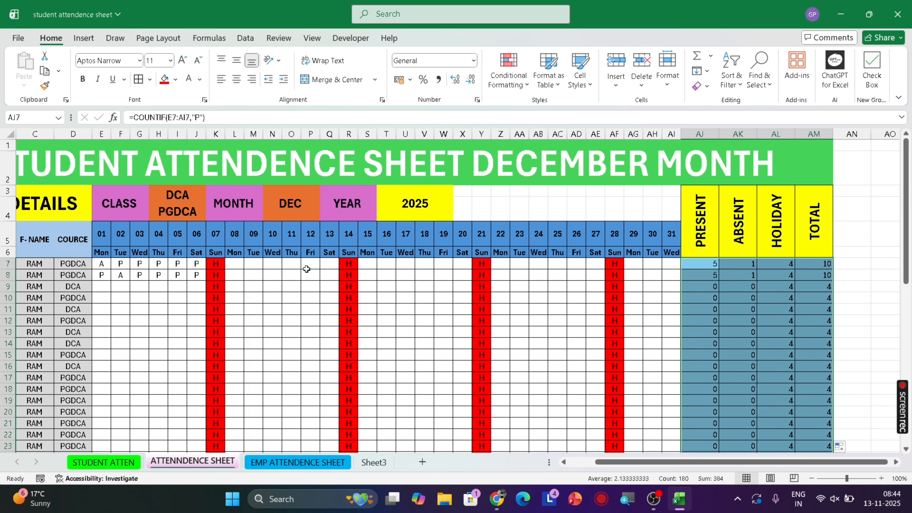
click(102, 289)
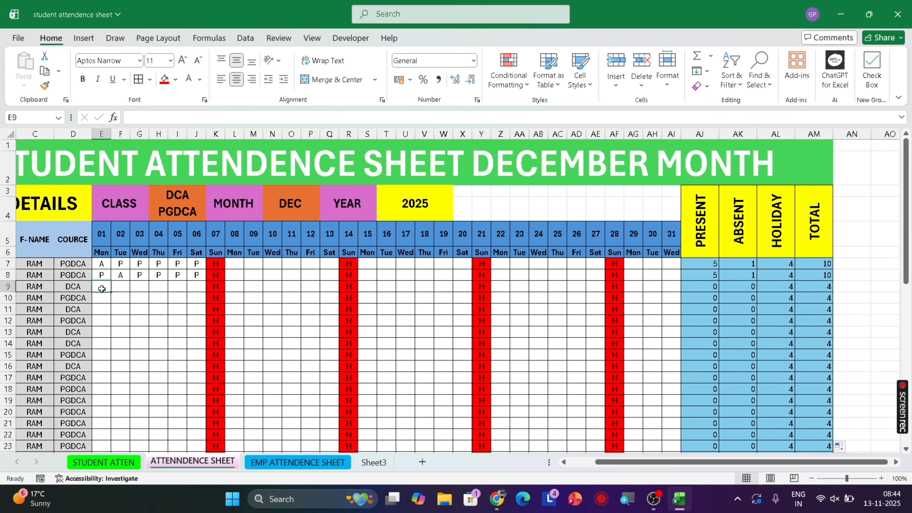
text(P)
key(Tab)
text(P)
key(Tab)
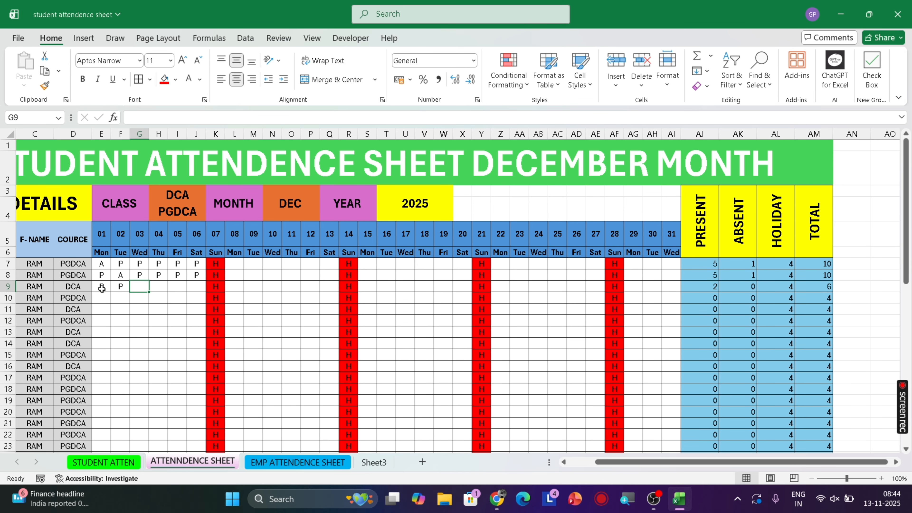
text(A)
key(Tab)
text(P)
key(Tab)
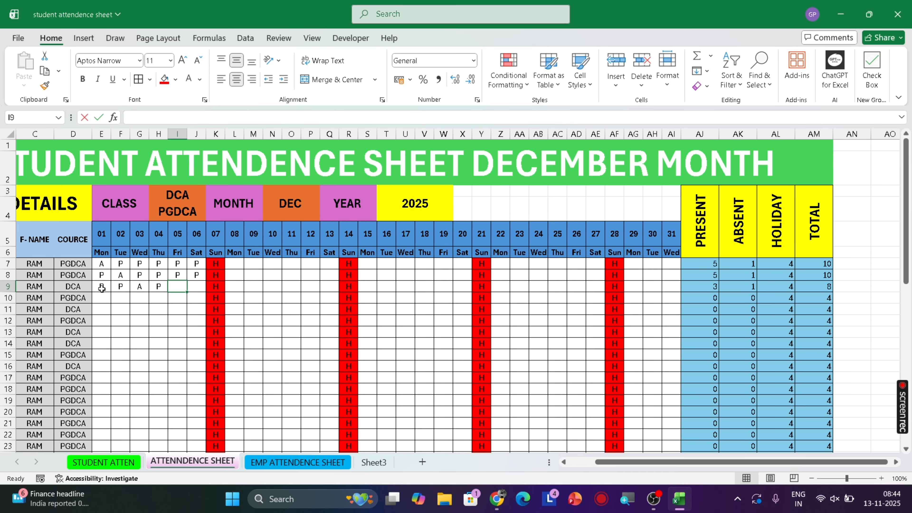
text(P)
key(Tab)
text(P)
key(Down)
Mark the fourth student's attendance in E10:J10 as A on day 04 and P on the other days, keeping H in K10
key(Left)
key(Left)
key(Left)
key(Left)
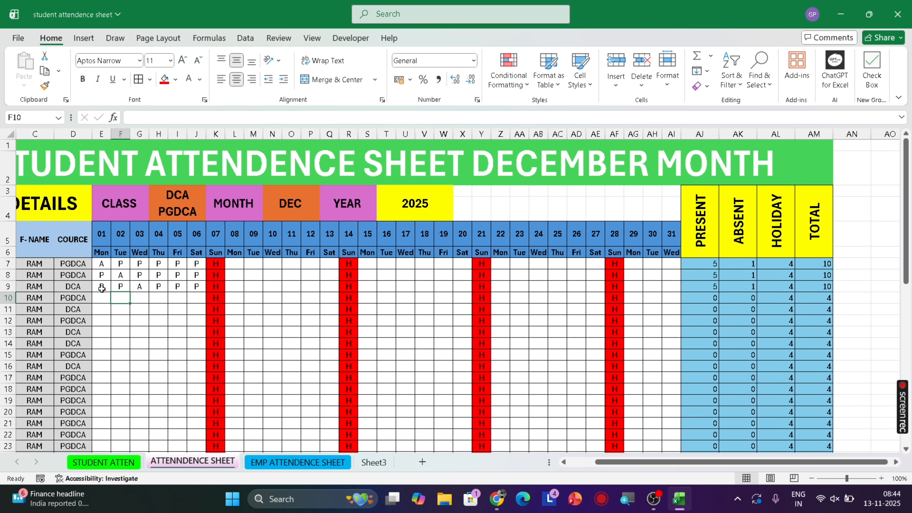
key(Left)
text(P)
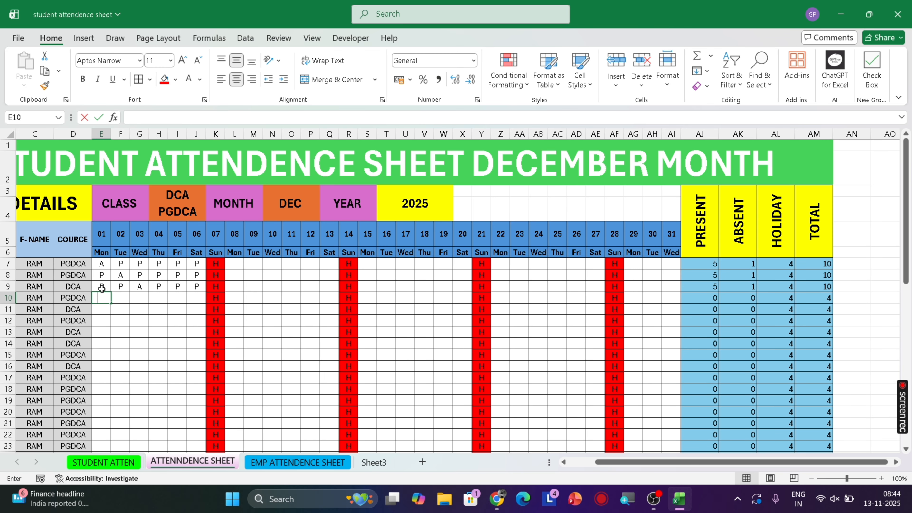
key(Tab)
text(P)
key(Tab)
text(P)
key(Tab)
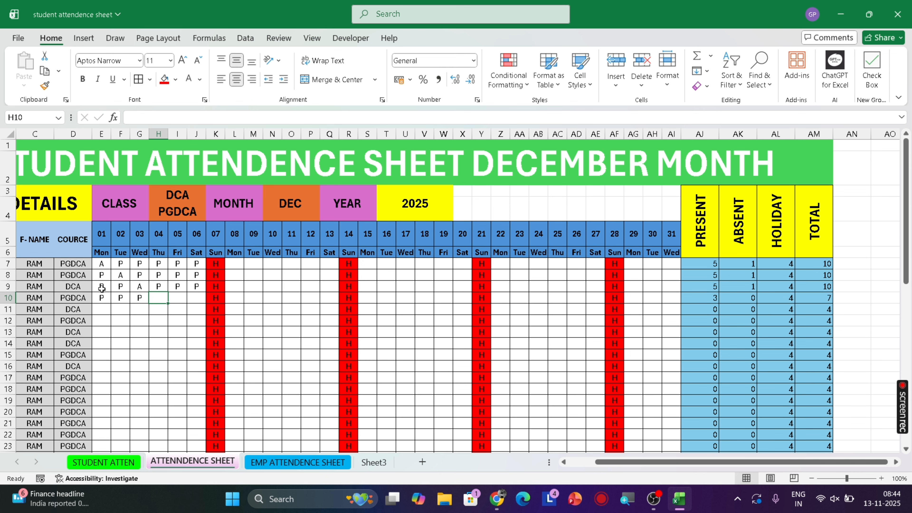
text(A)
key(Tab)
text(P)
key(Tab)
text(P)
key(Tab)
text(P)
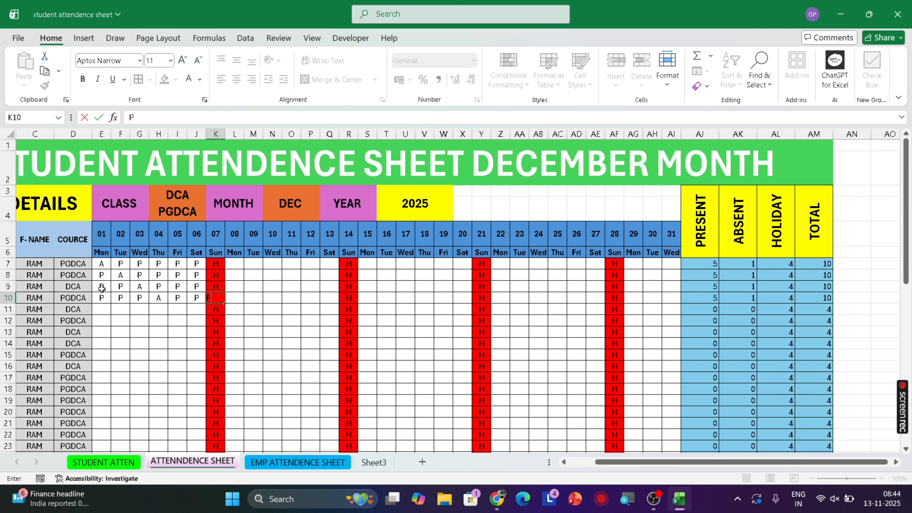
key(Return)
Mark the fifth student's attendance in E11:J11 as A on day 05 and P on the other five days
key(Left)
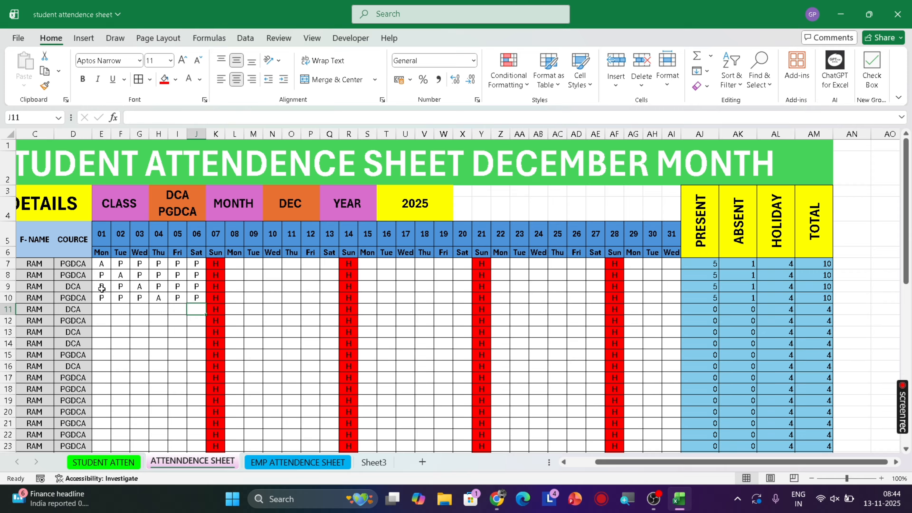
text(P)
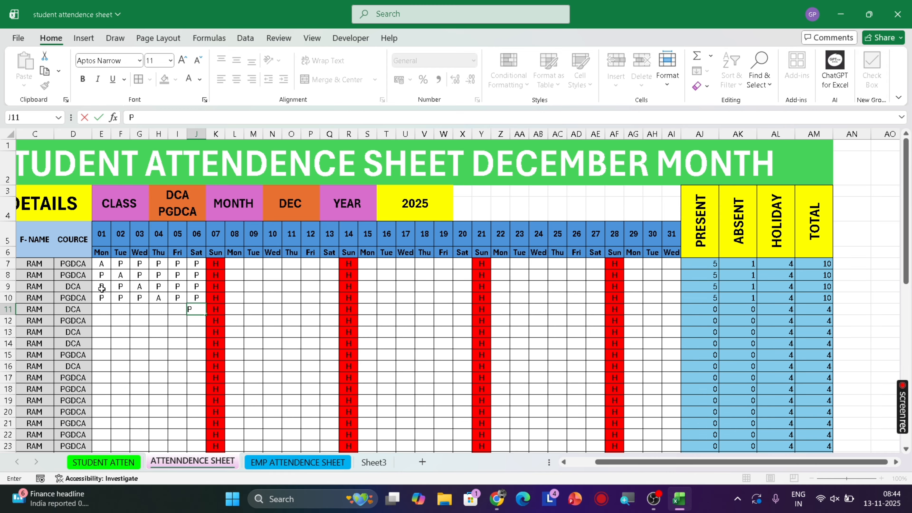
key(Left)
text(A)
key(Left)
key(Left)
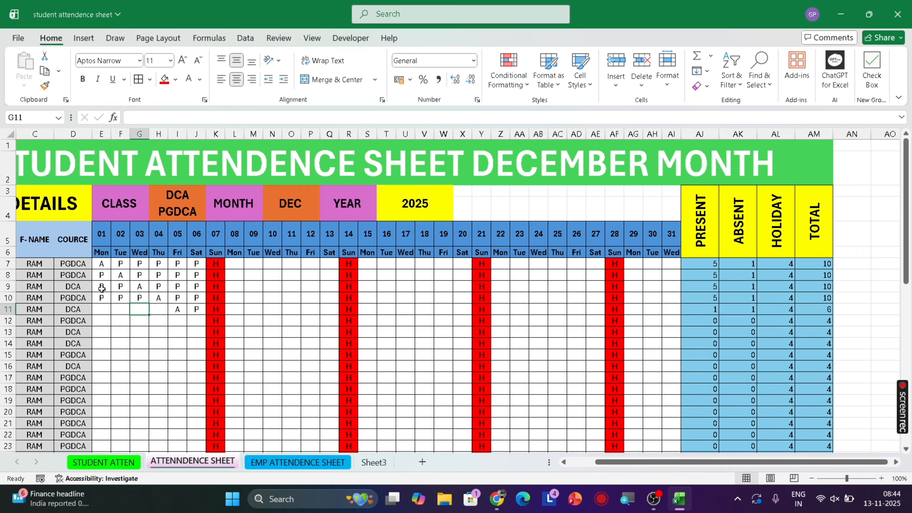
text(P)
key(Right)
text(P)
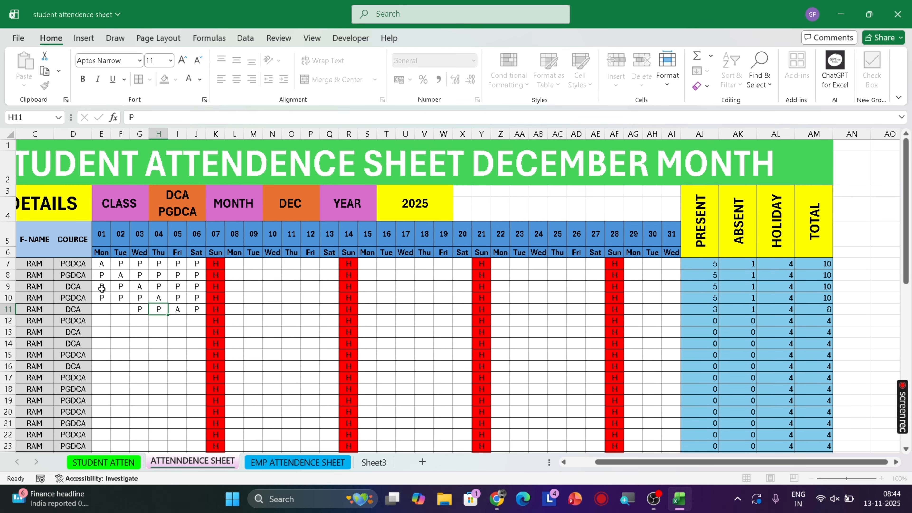
key(Left)
key(Left)
key(Left)
text(P)
key(Right)
text(P)
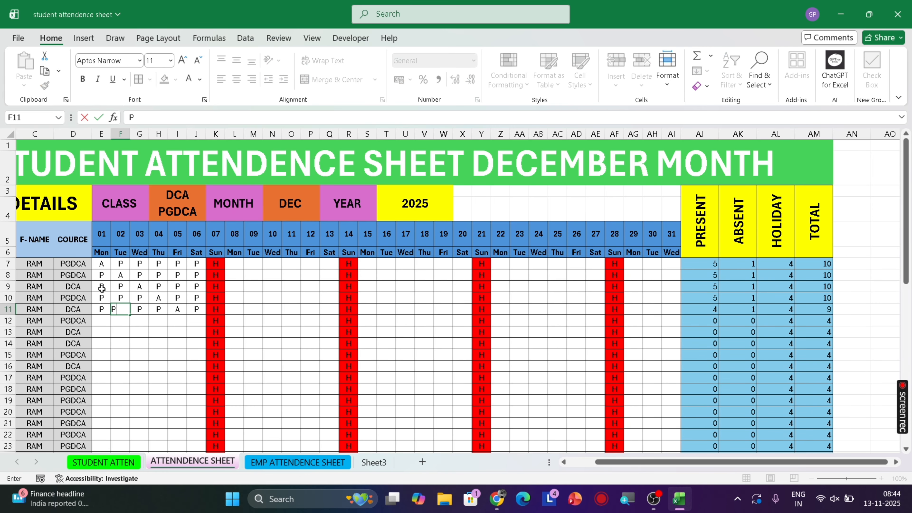
key(Left)
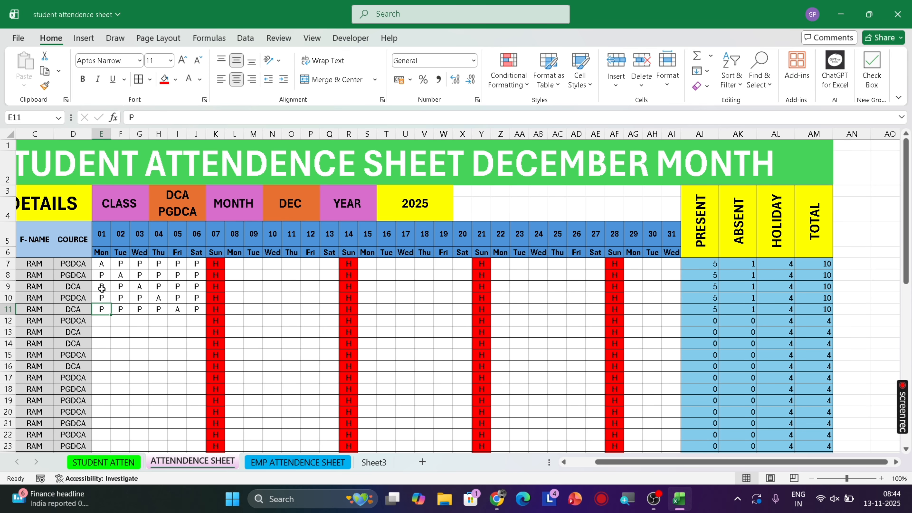
Mark the sixth student's attendance in E12:J12 as A on day 06 and P on the other five days
key(Down)
text(P)
key(Right)
text(P)
key(Right)
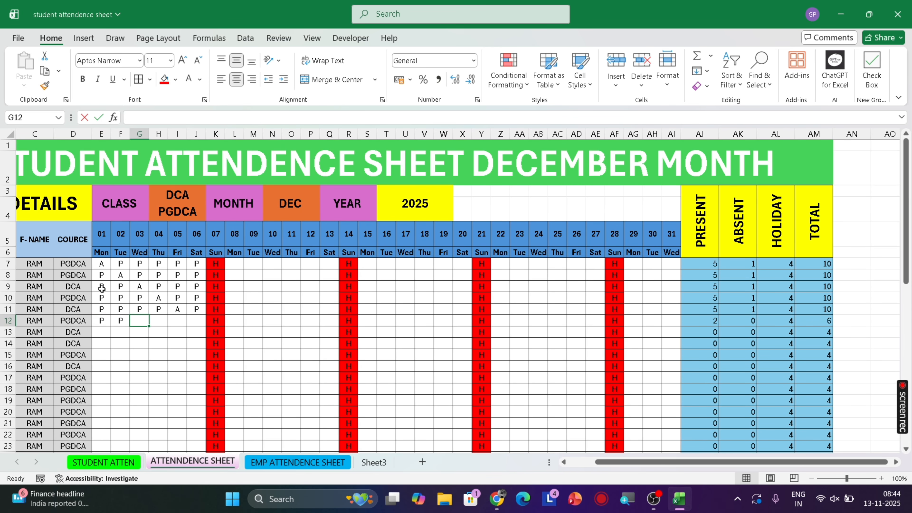
text(P)
key(Right)
text(P)
key(Right)
text(P)
key(Right)
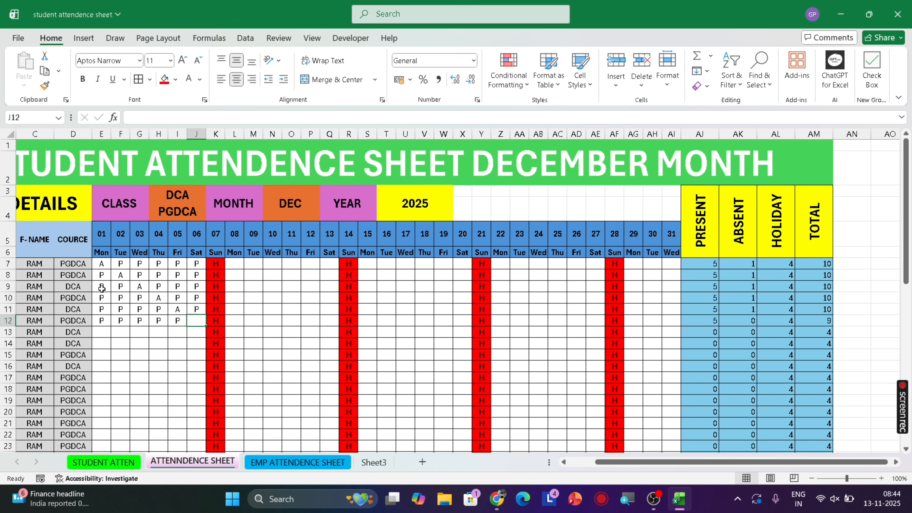
text(A)
key(Return)
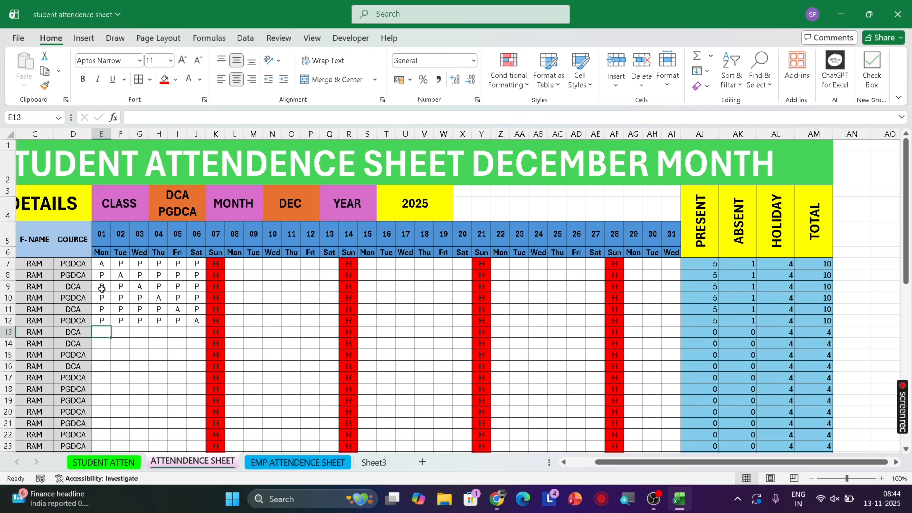
Fill the E7:J12 attendance pattern down through row 51 and copy the filled block to the weeks starting at L7, S7 and Z7
drag(103, 263, 202, 330)
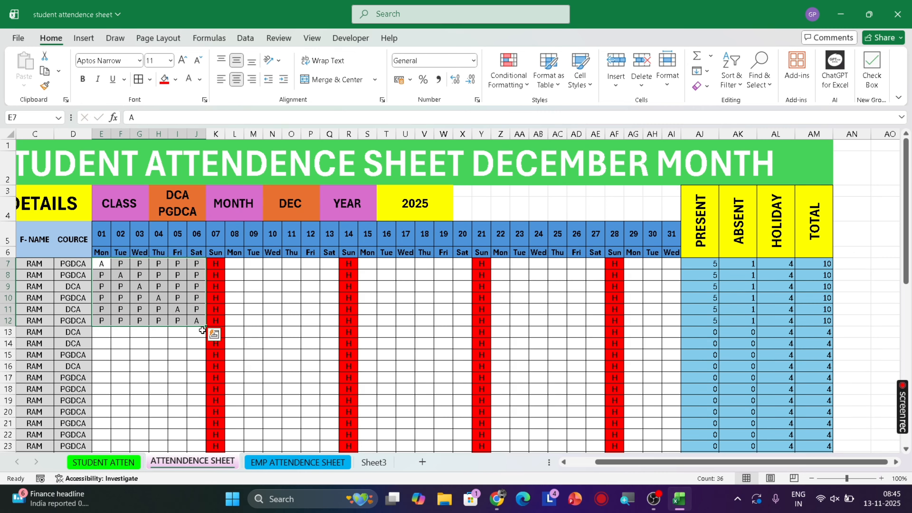
double_click(206, 328)
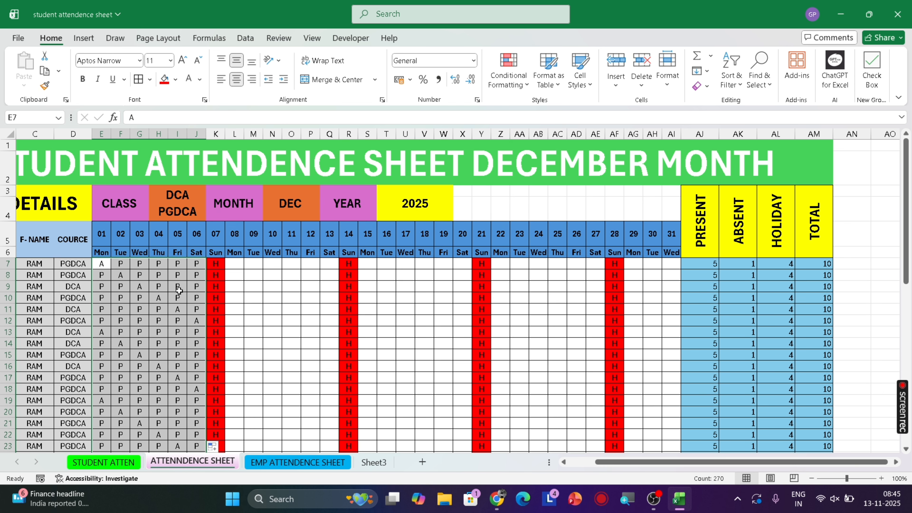
key(ctrl+c)
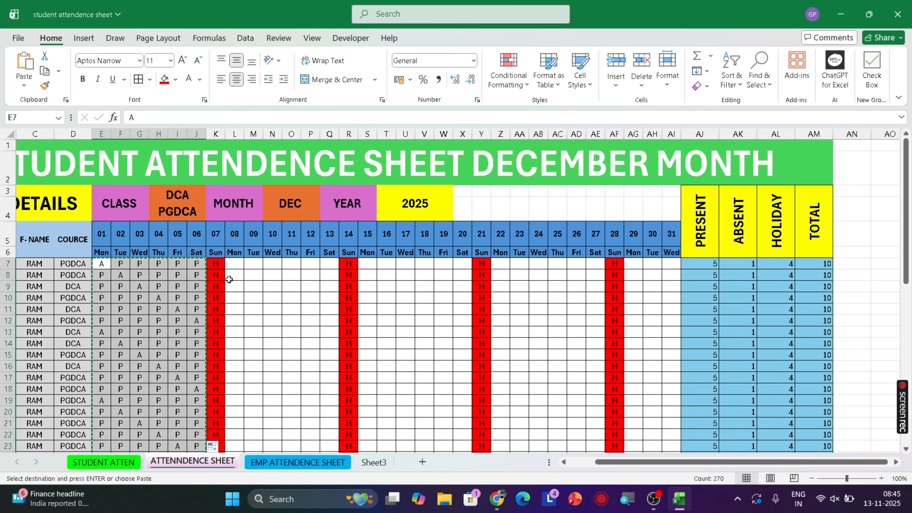
click(236, 265)
key(ctrl+v)
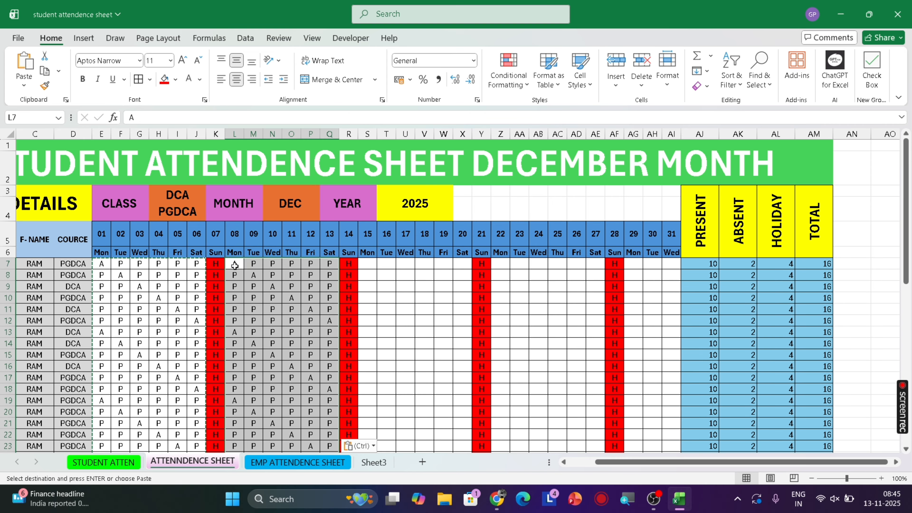
click(365, 264)
key(ctrl+v)
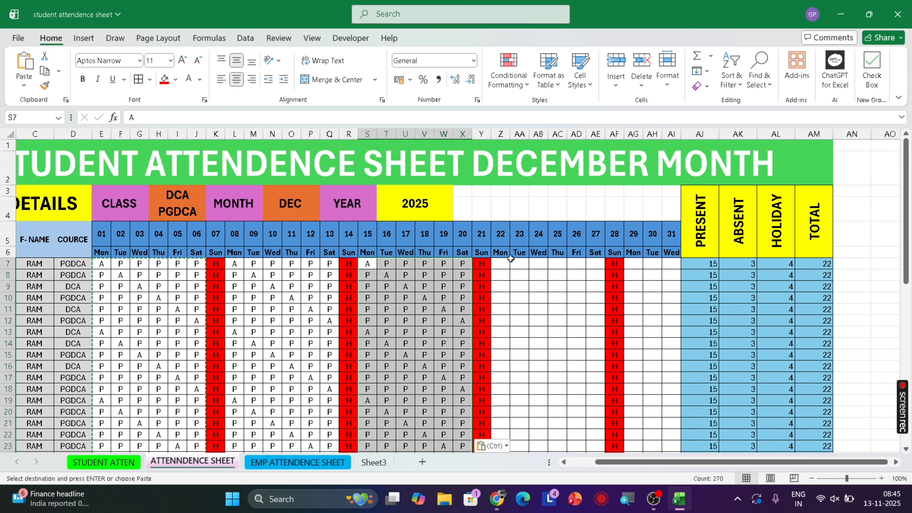
click(504, 264)
key(ctrl+v)
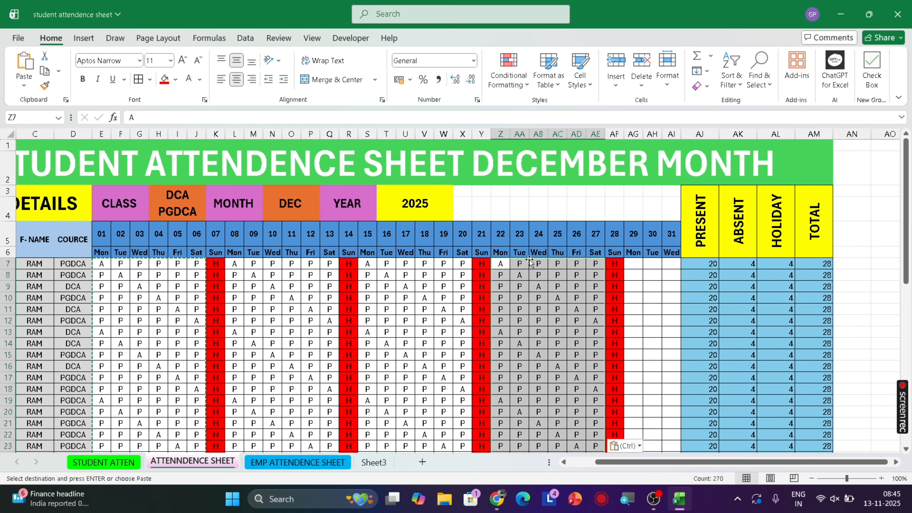
click(630, 266)
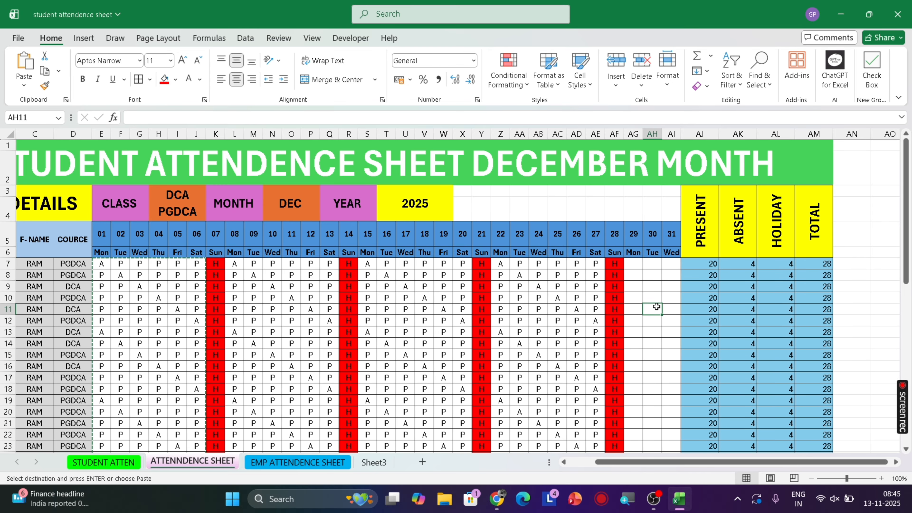
key(Escape)
click(503, 264)
drag(503, 263, 518, 276)
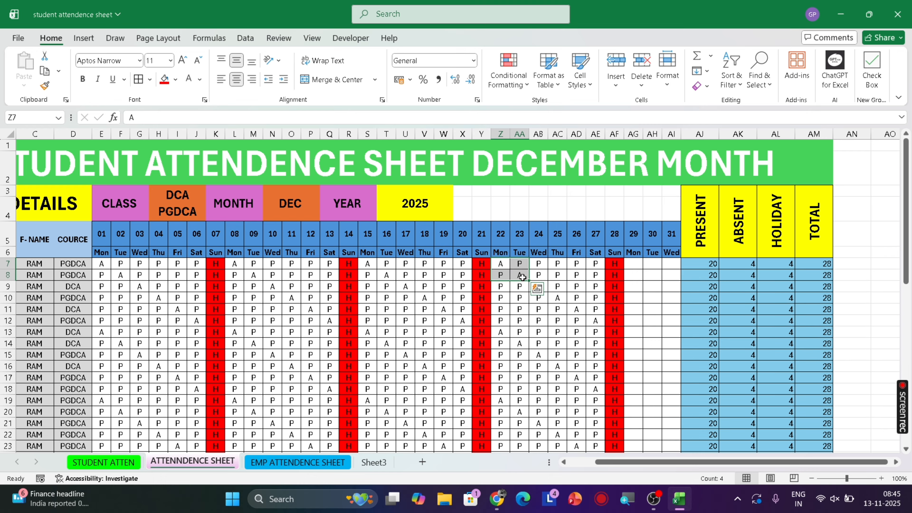
key(ctrl+q)
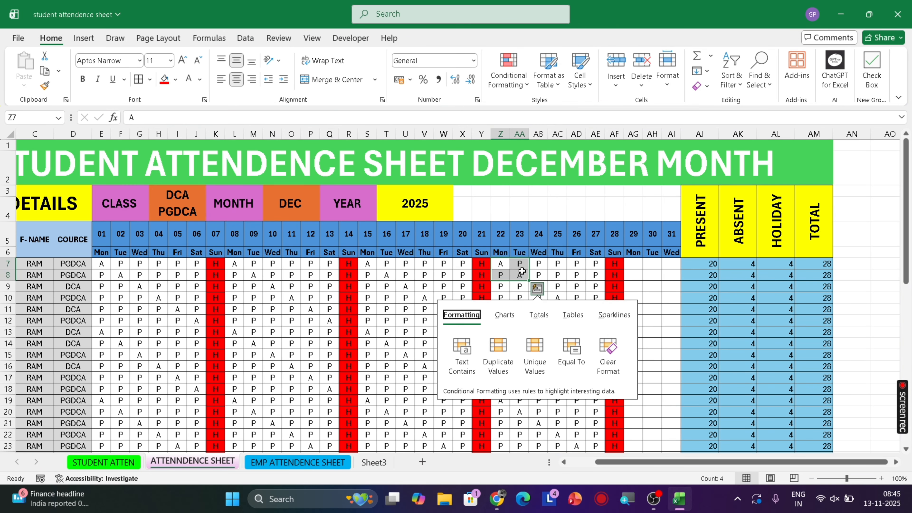
key(Escape)
Copy the attendance in Z7:AB8 to days 29 to 31 starting at AG7, and fill it down through row 51
drag(504, 261, 537, 277)
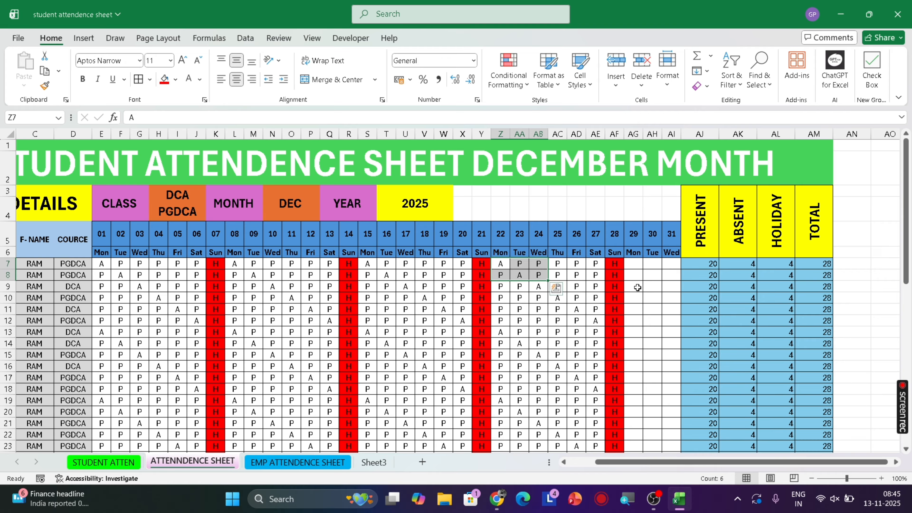
key(ctrl+c)
click(630, 264)
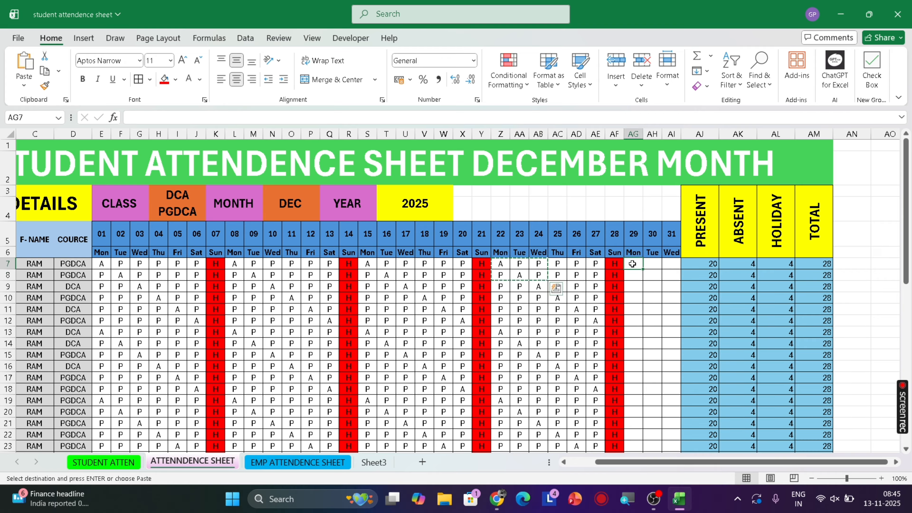
key(ctrl+v)
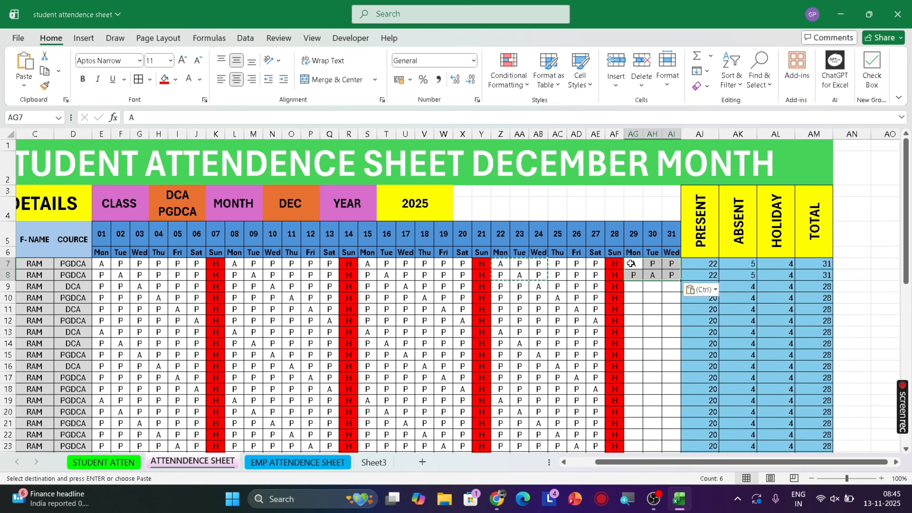
key(Down)
key(Down)
key(Down)
key(Down)
key(Escape)
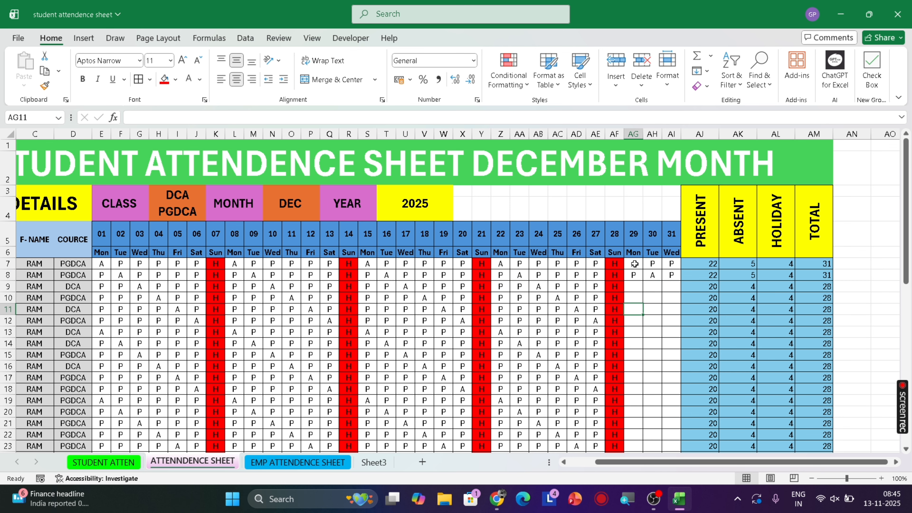
drag(634, 263, 680, 449)
click(652, 320)
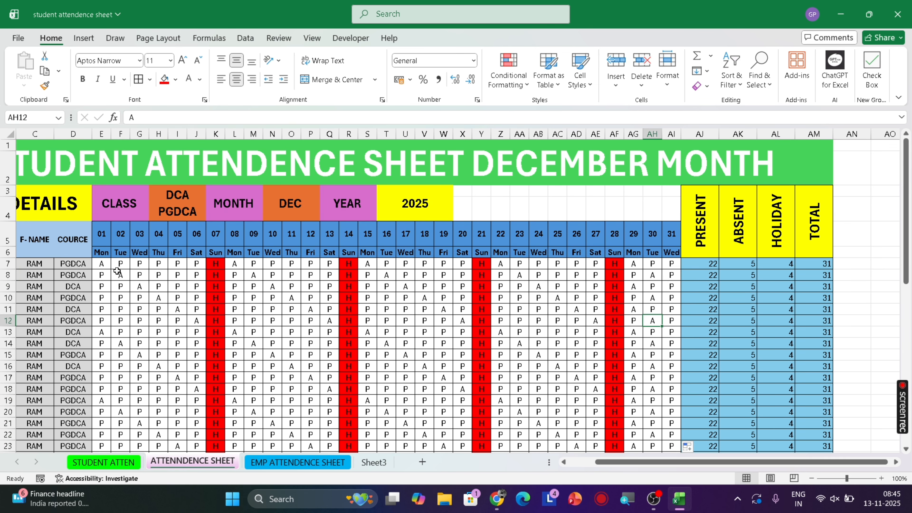
Add a Text that Contains conditional formatting rule to E7:AI51 that gives cells containing A a custom yellow fill
drag(102, 264, 675, 442)
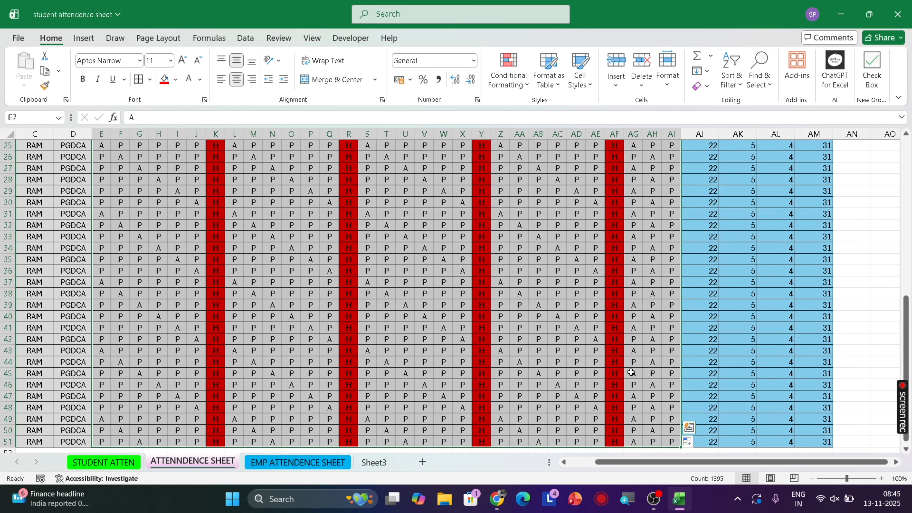
click(509, 83)
mouse_move(541, 114)
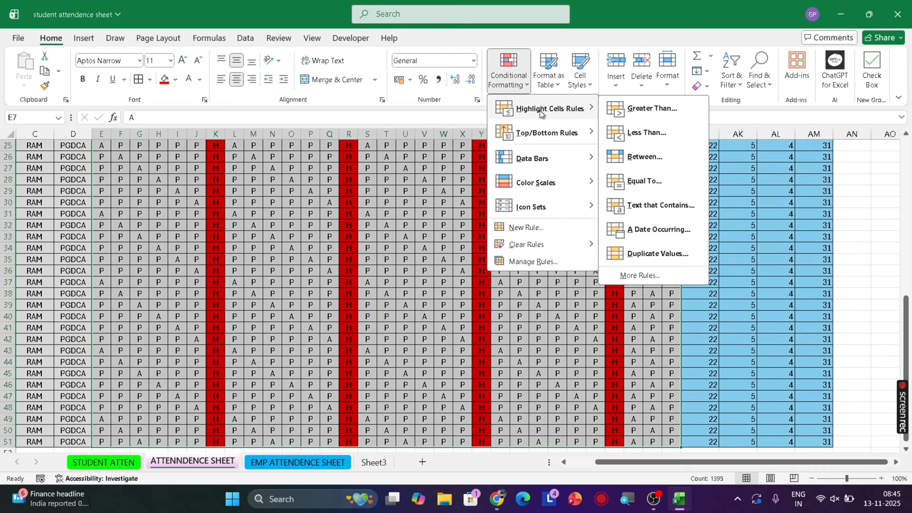
click(654, 208)
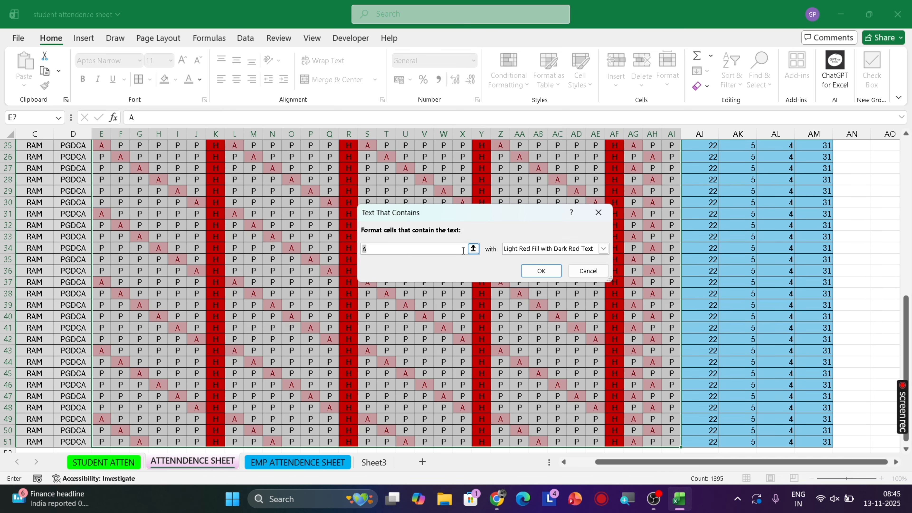
click(603, 248)
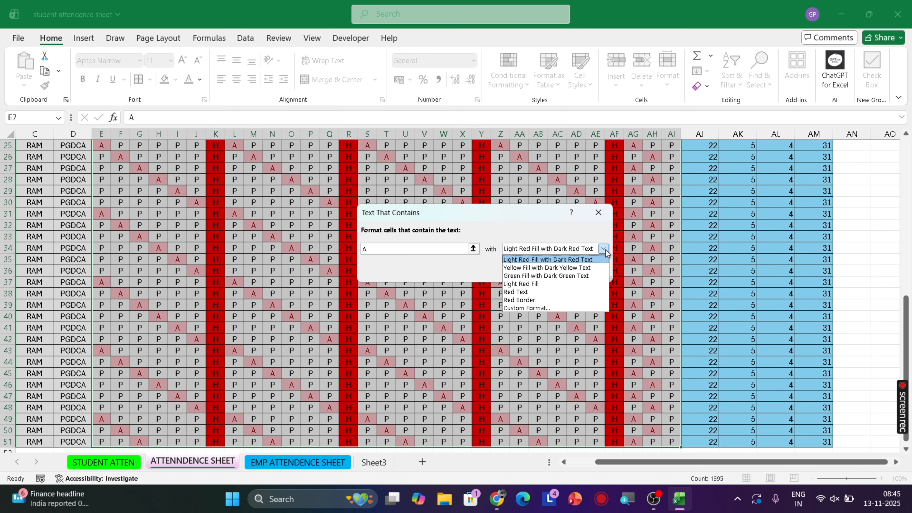
click(543, 308)
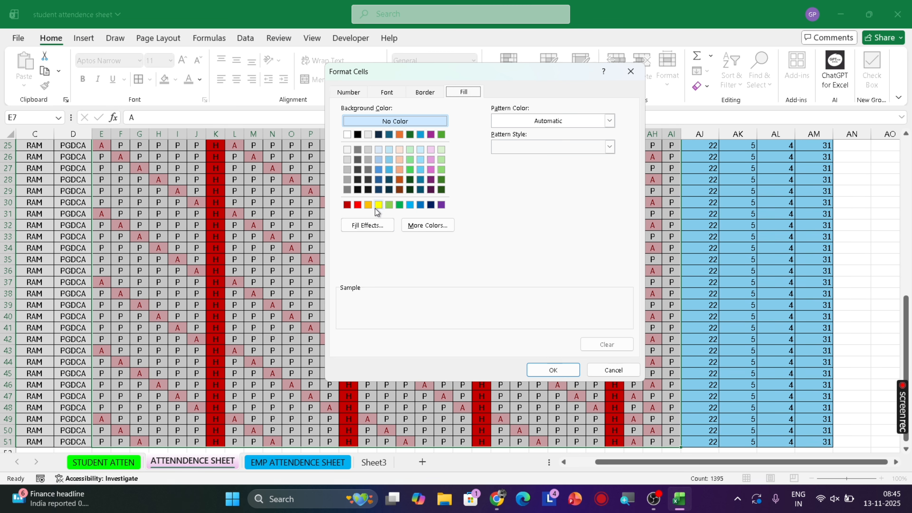
click(379, 205)
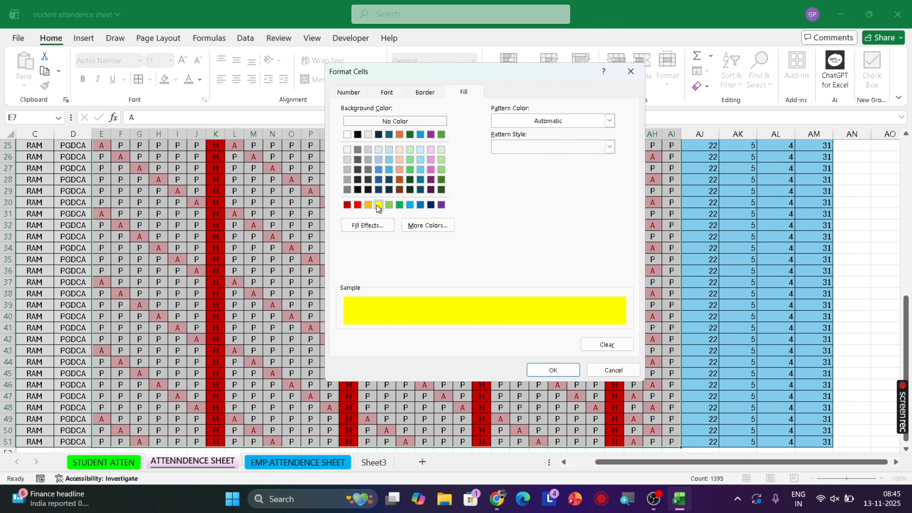
click(547, 370)
click(542, 271)
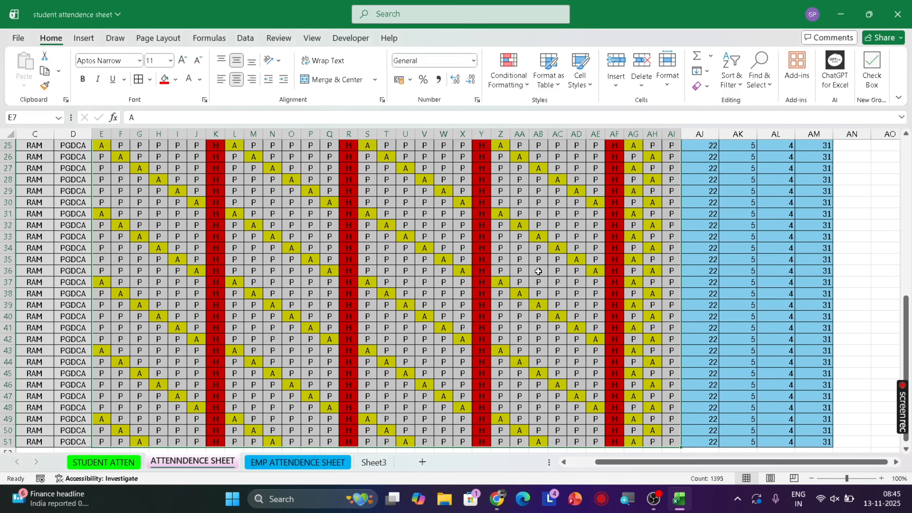
Add a second Text that Contains rule to E7:AI51 that gives cells containing P a custom green fill
click(519, 83)
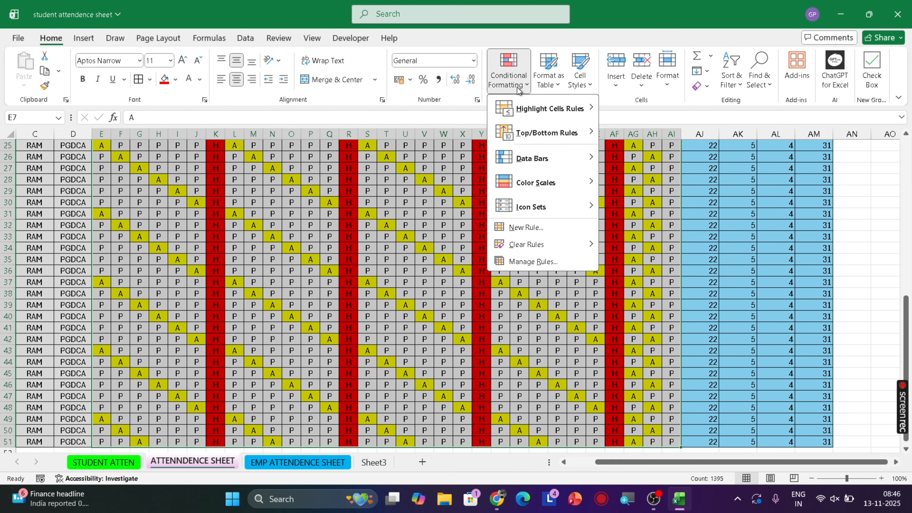
mouse_move(550, 118)
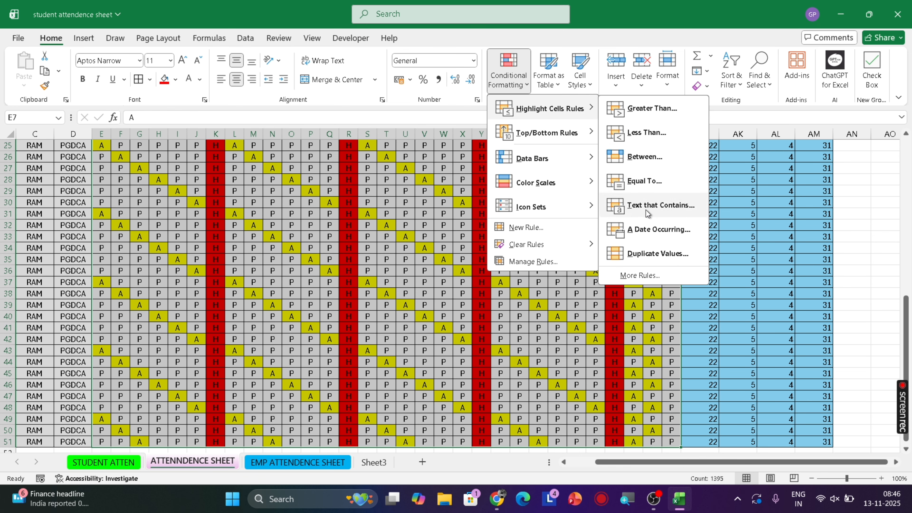
click(675, 211)
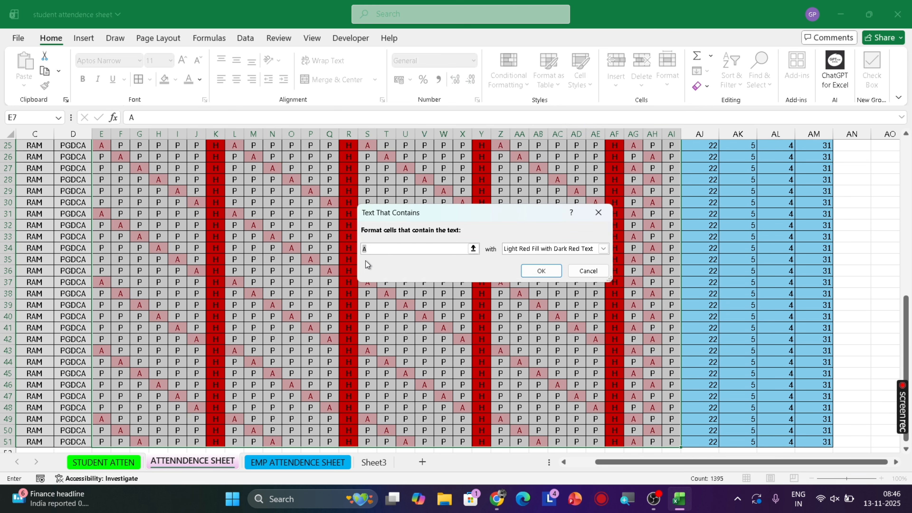
text(P)
click(603, 249)
click(542, 305)
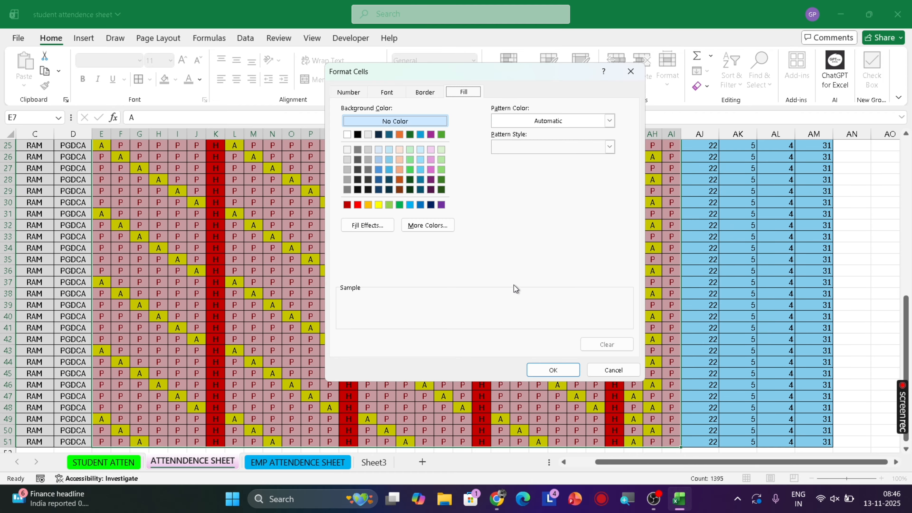
click(410, 169)
click(567, 374)
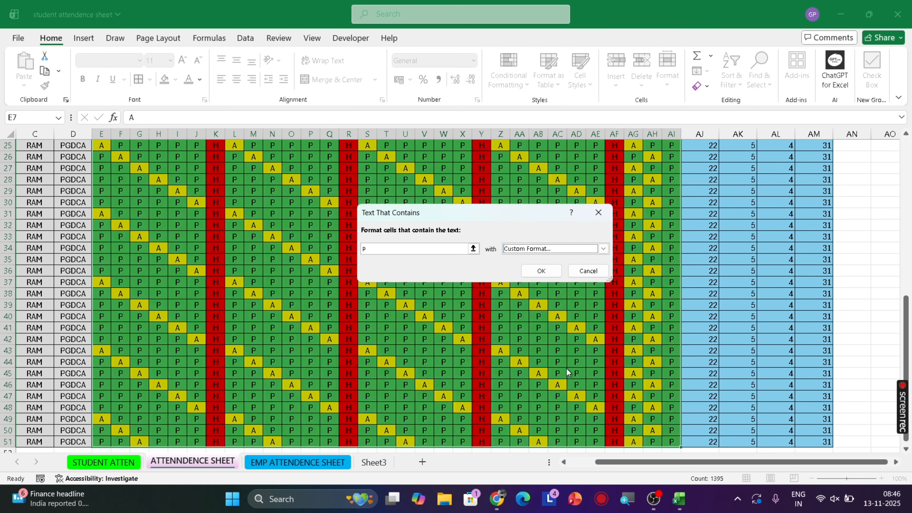
click(538, 270)
scroll(396, 281, up, 8)
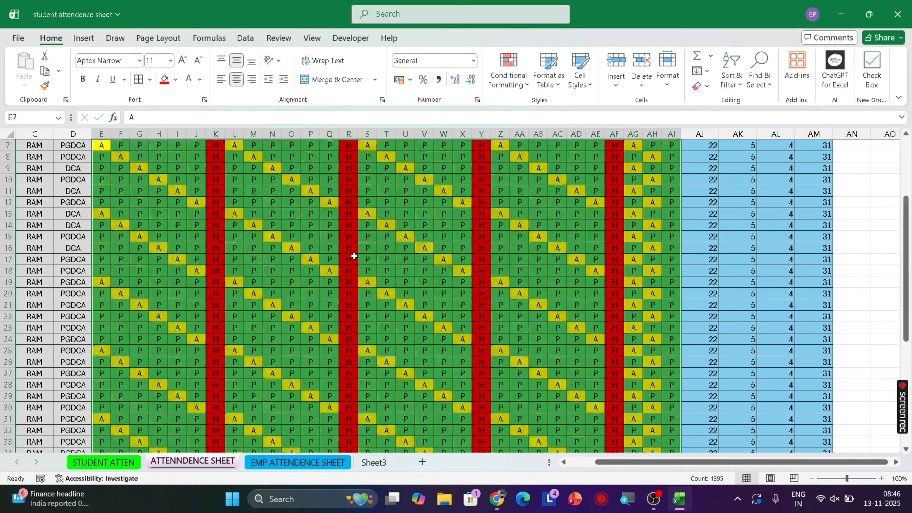
click(418, 344)
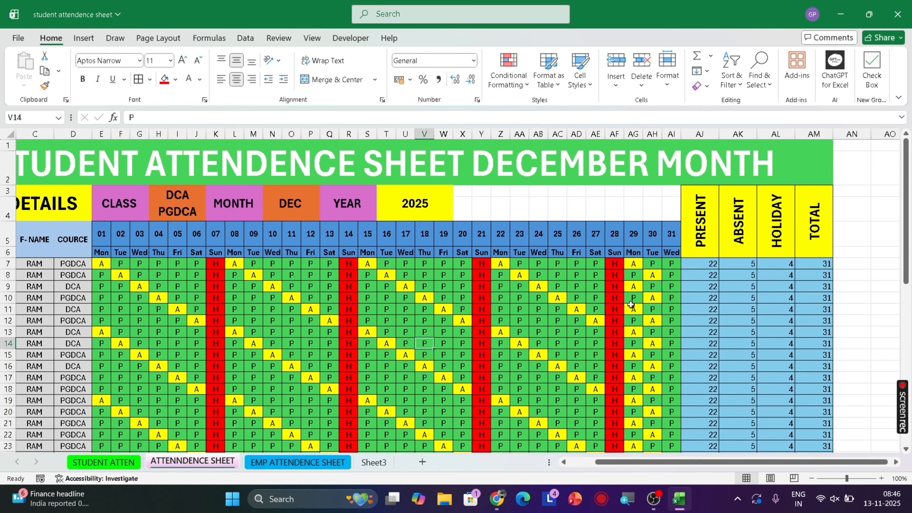
Fill the empty header range X3:AI4 with red and merge it into one centred cell
mouse_move(465, 191)
mouse_down()
mouse_move(547, 213)
mouse_move(666, 216)
mouse_up()
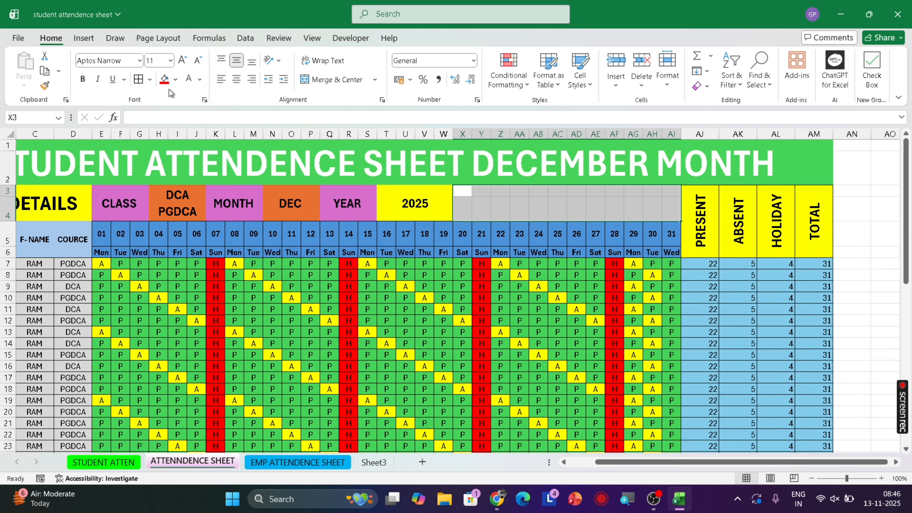
click(164, 81)
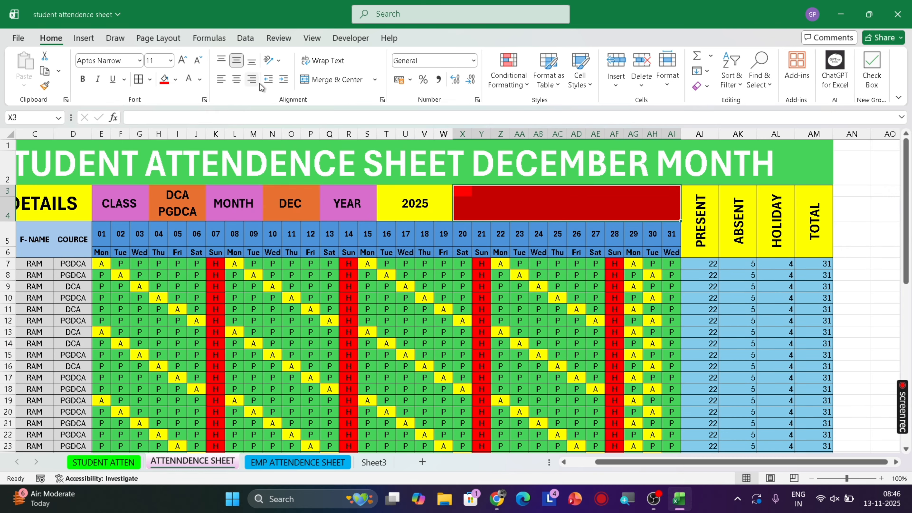
click(337, 80)
click(427, 275)
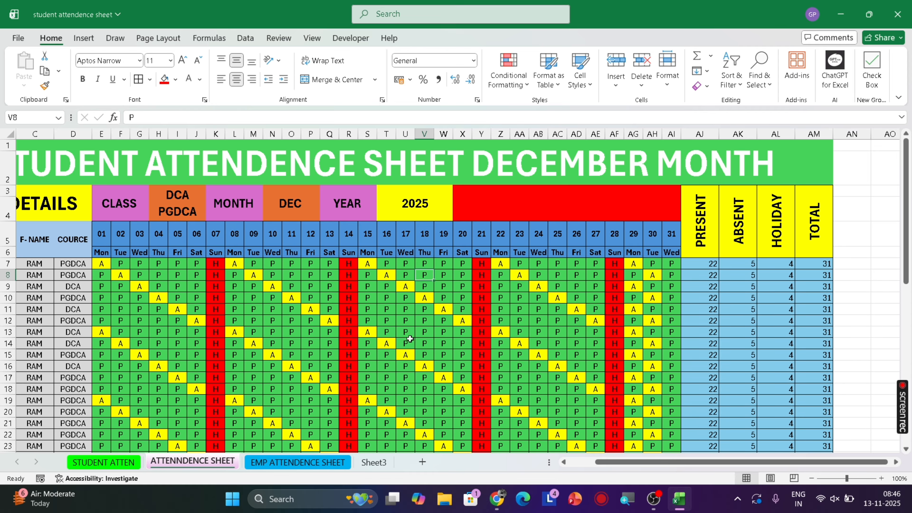
scroll(410, 340, down, 1)
click(290, 195)
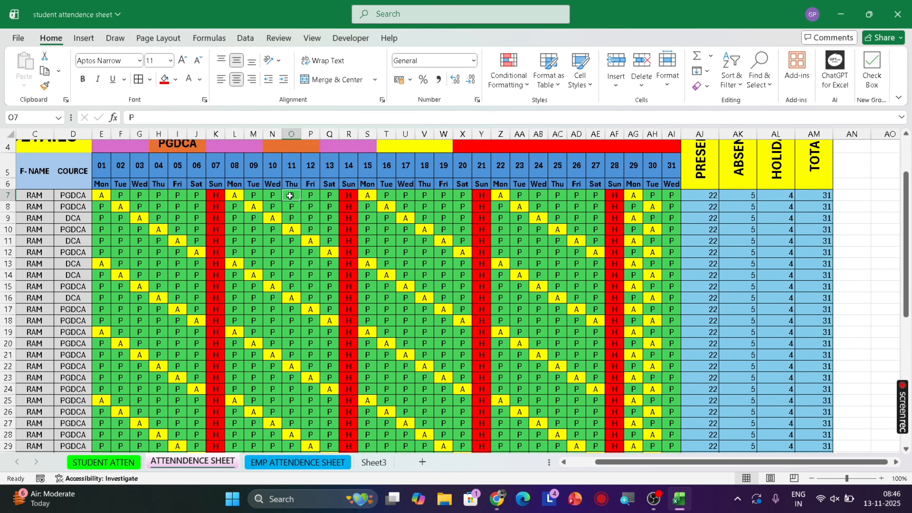
Mark the first student absent on day 11 by entering A in O7
text(A)
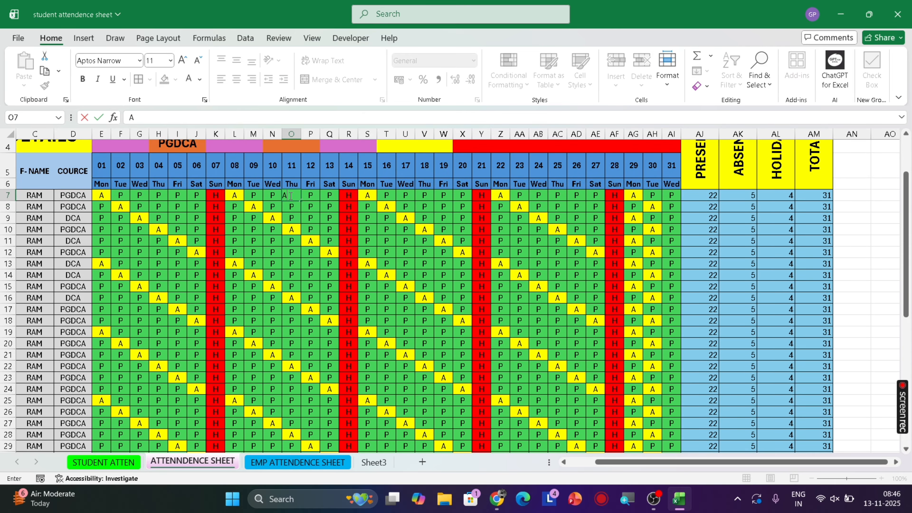
key(Tab)
key(Tab)
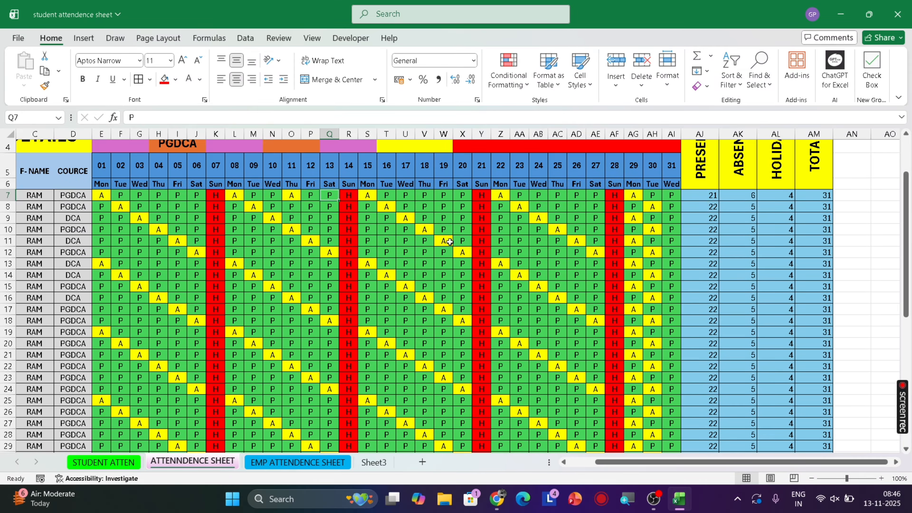
Review the completed attendance sheet from the header rows and serial-number column down to the last student row
scroll(449, 228, up, 1)
click(404, 251)
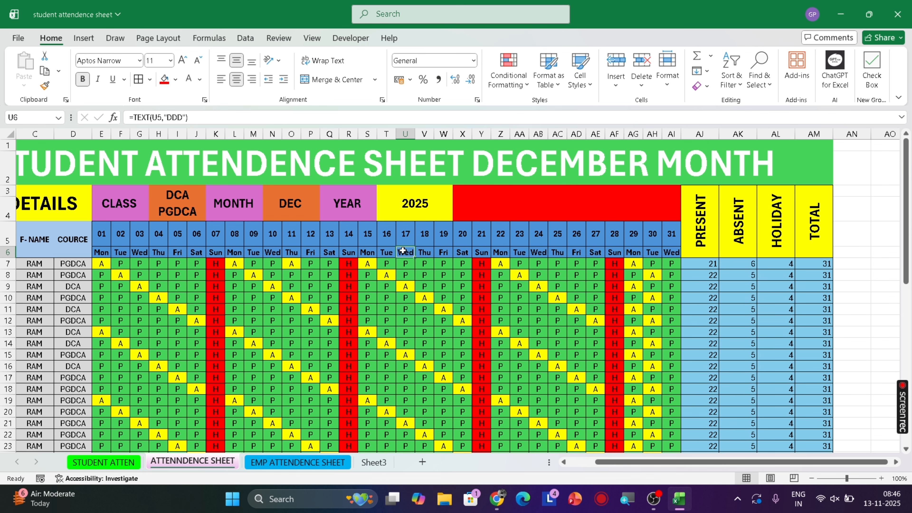
key(Left)
key(Left)
key(Left)
key(Left)
key(Left)
key(Left)
key(Left)
key(Left)
key(Left)
key(Left)
key(Left)
key(Left)
key(Left)
key(Left)
key(Left)
key(Left)
key(Left)
key(Left)
key(Left)
key(Left)
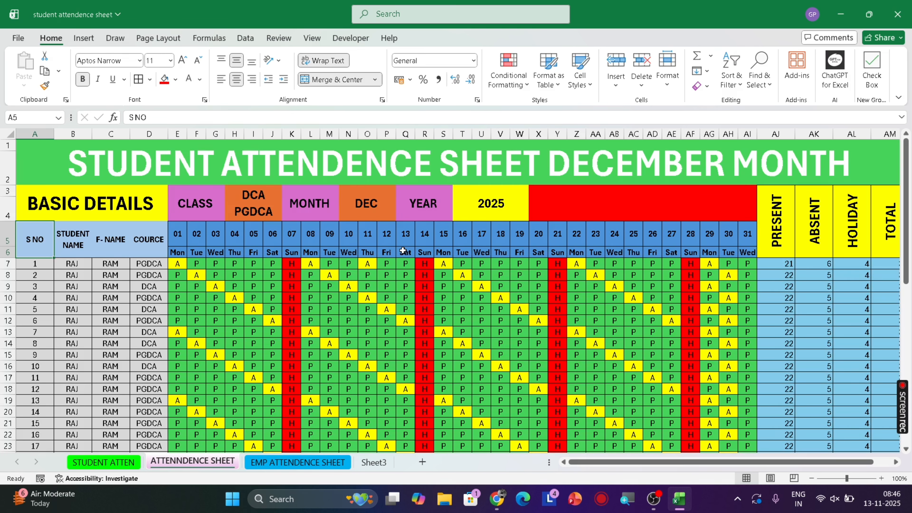
scroll(488, 284, down, 10)
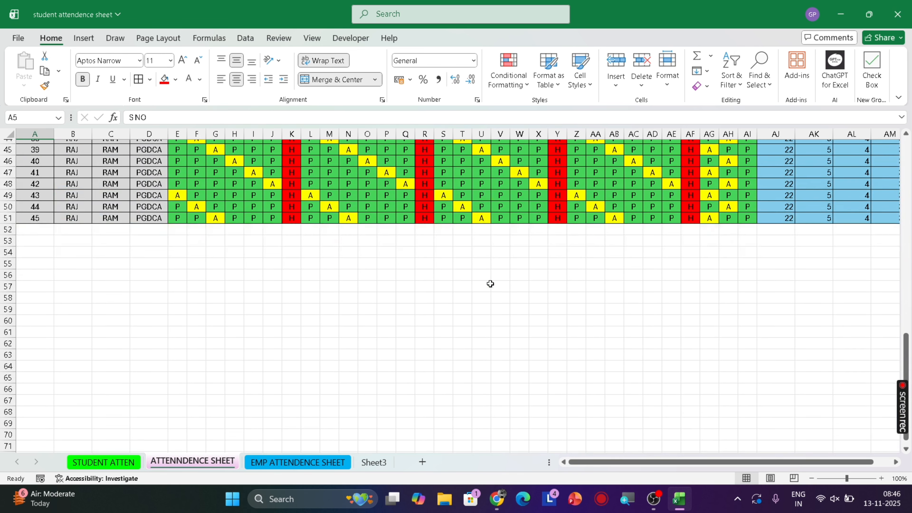
scroll(490, 284, up, 10)
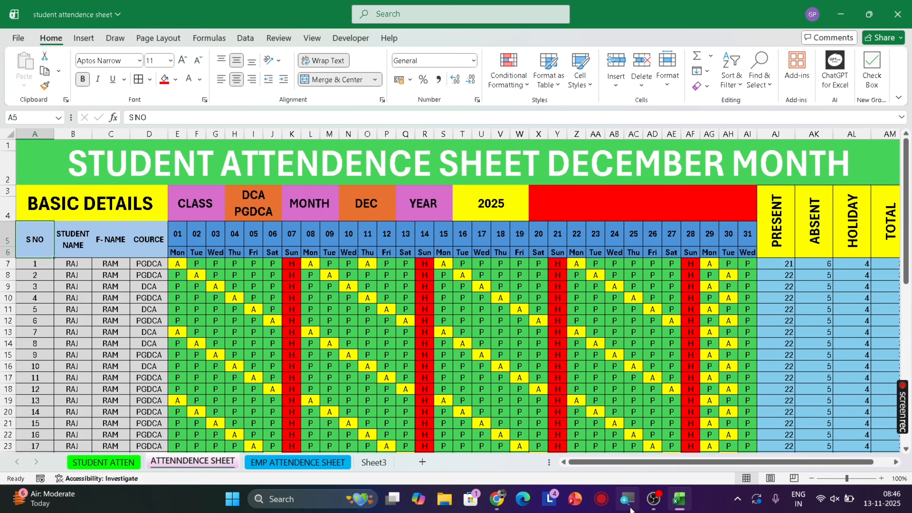